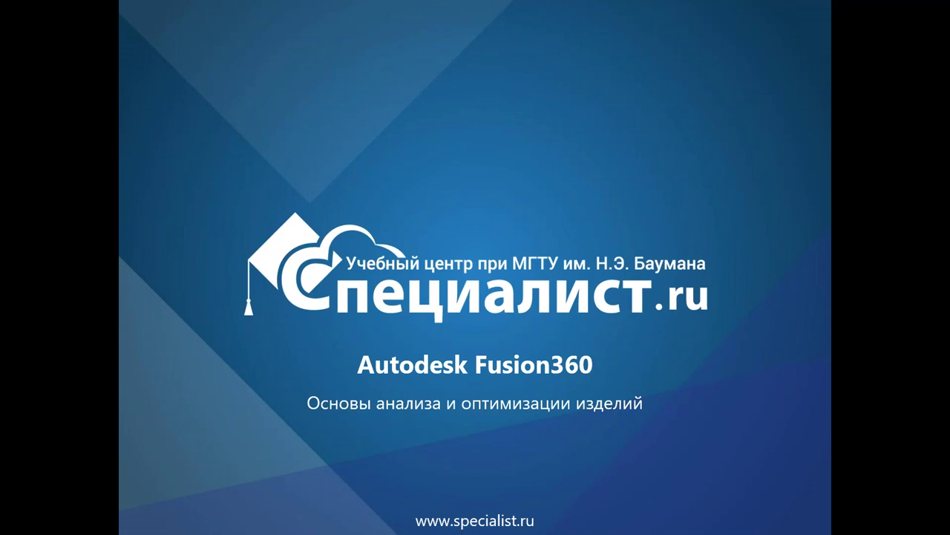
Advance the slideshow through the author slide to slide 3, О вебинаре.
left_click(773, 251)
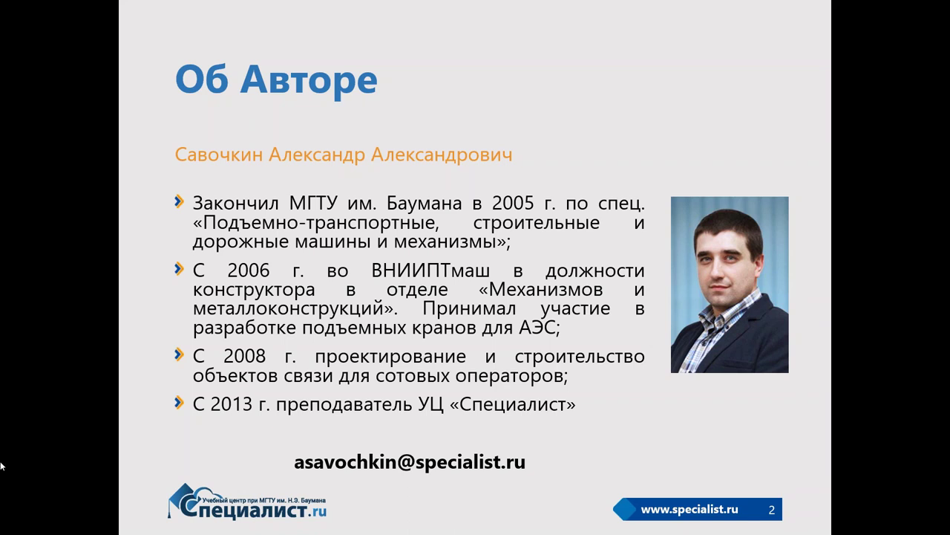
left_click(298, 413)
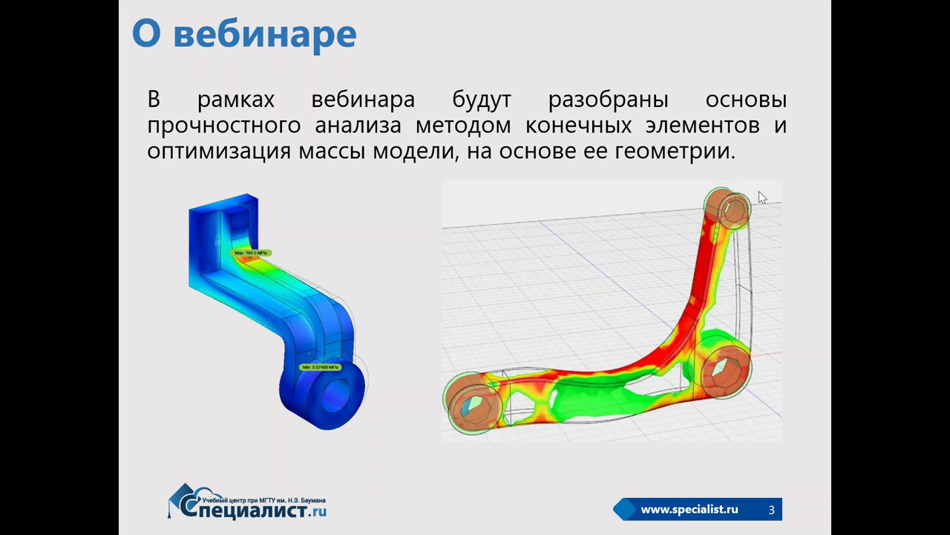
Advance the slideshow to slide 4, Основные понятия, on the finite element method.
key("Right")
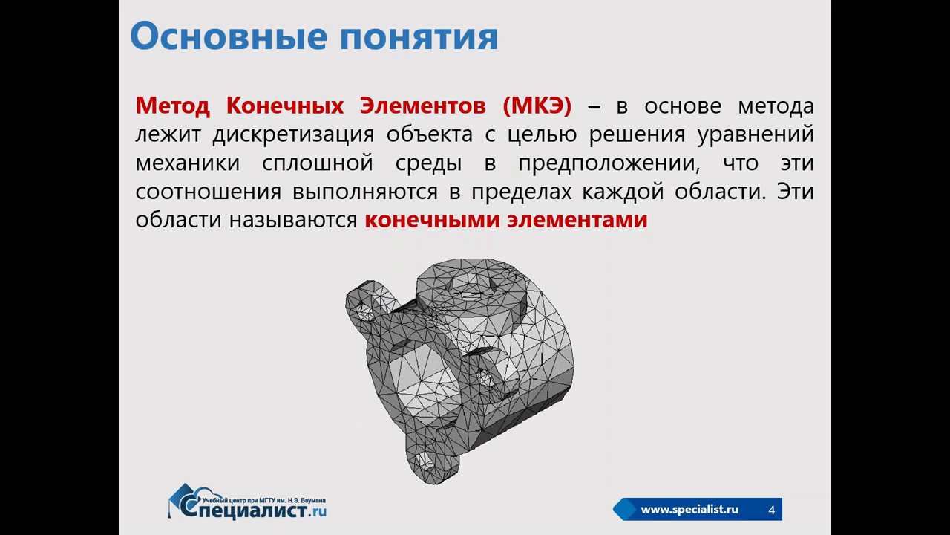
Advance through the stress and deformation/displacement slides to the next basic-concepts slide.
left_click(401, 340)
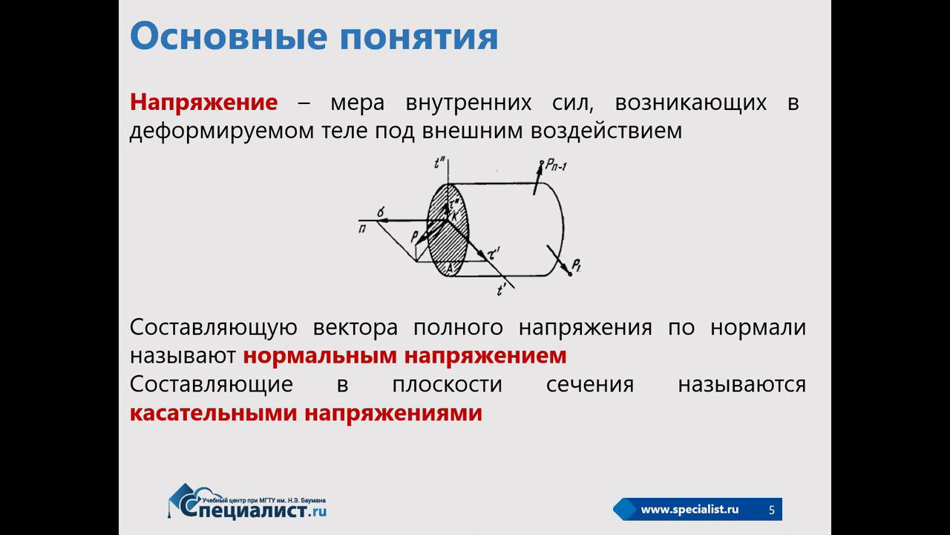
left_click(600, 409)
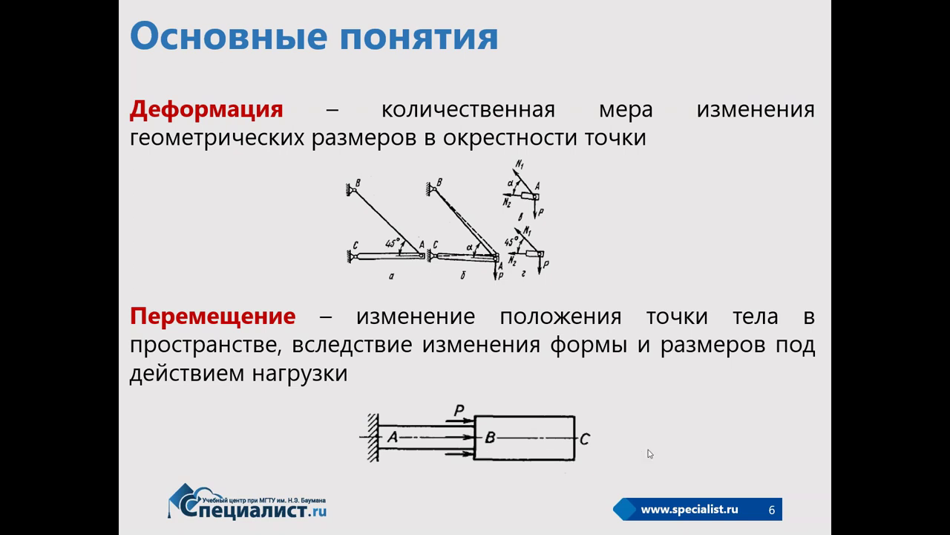
left_click(742, 425)
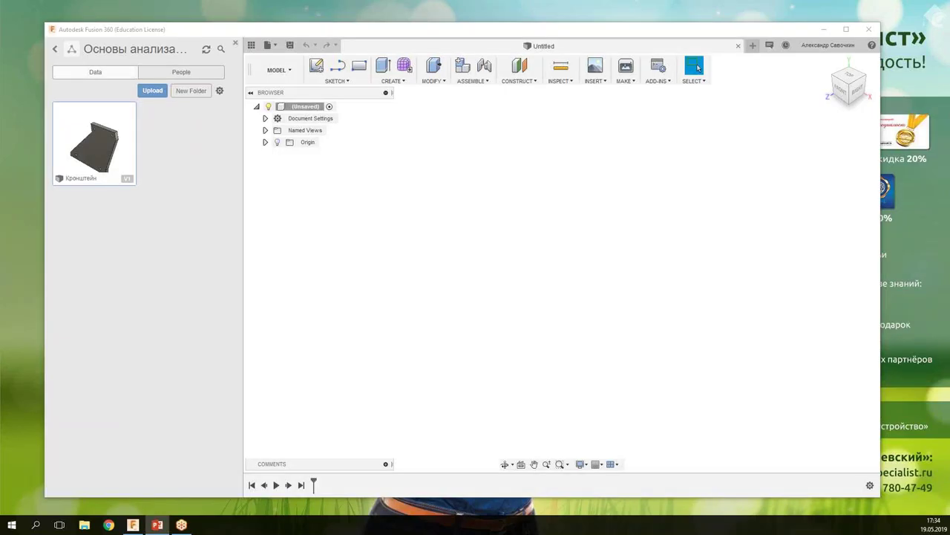
Toggle between the slideshow and Fusion 360, ending on slide 10, Литература, with two textbooks.
key("alt+Tab")
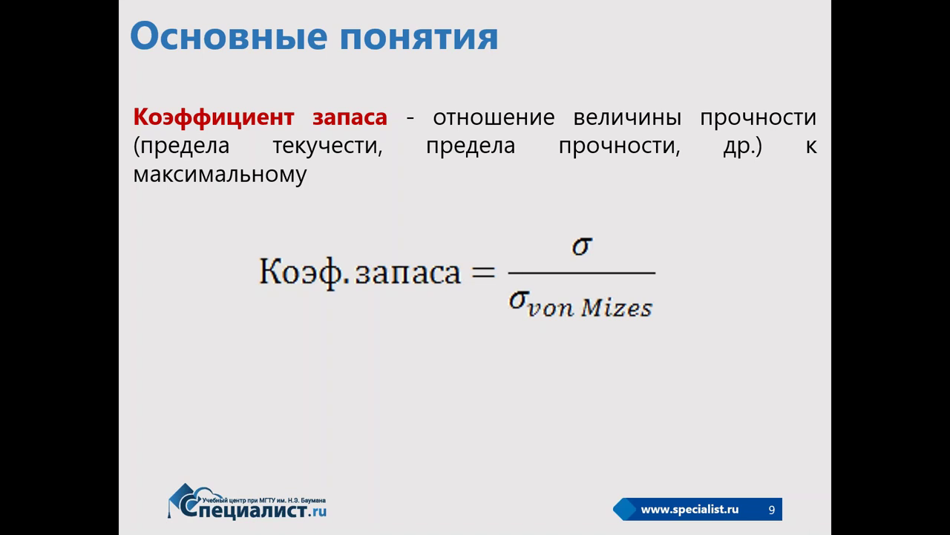
key("alt+Tab")
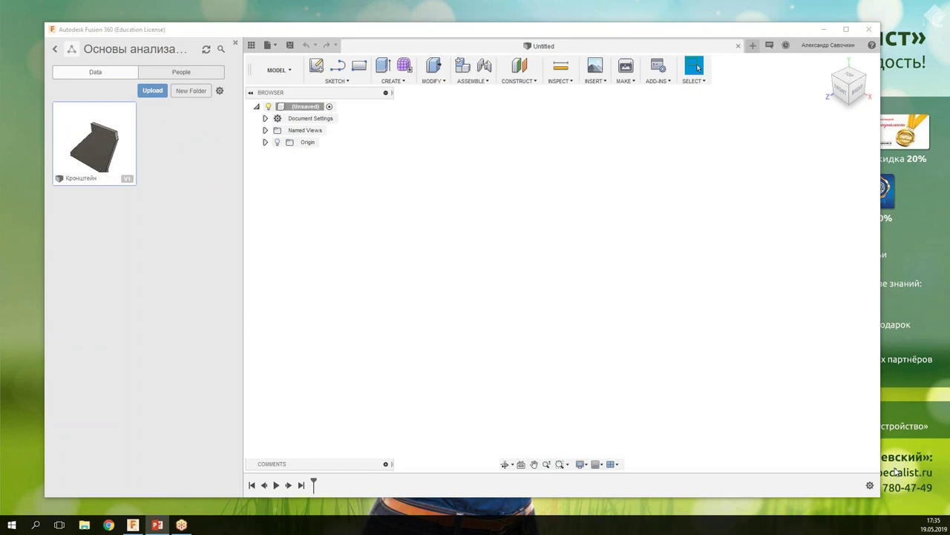
key("alt+Tab")
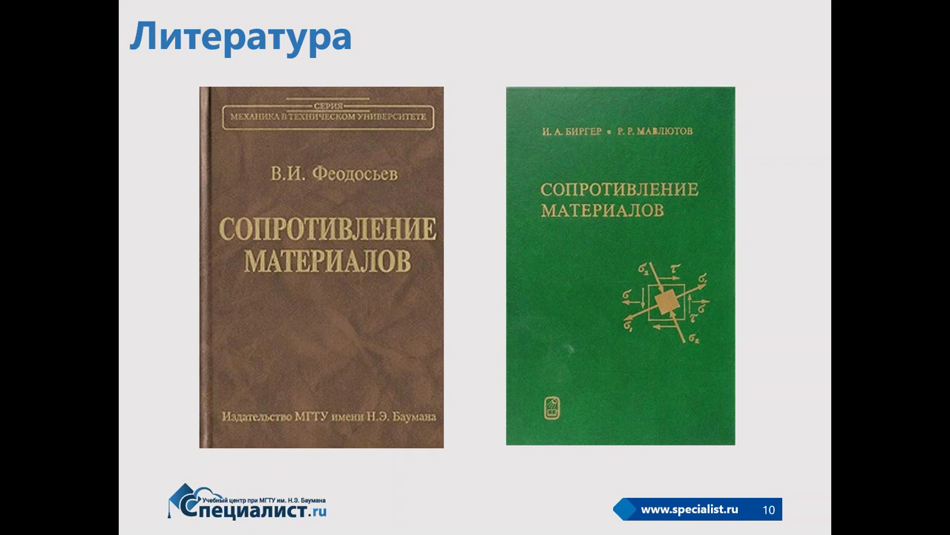
Advance to slide 12, Размеры кронштейна, then open the Кронштейн bracket design in Fusion 360.
left_click(743, 289)
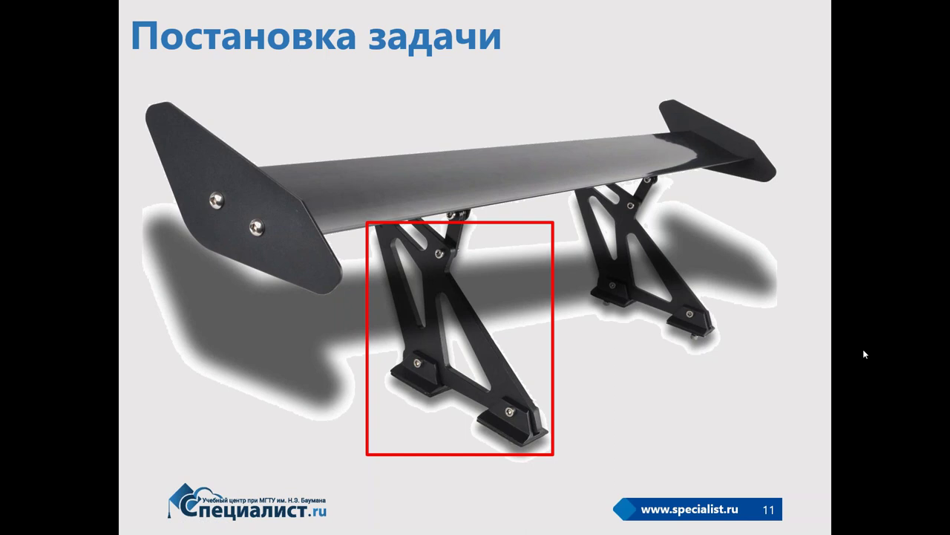
left_click(737, 335)
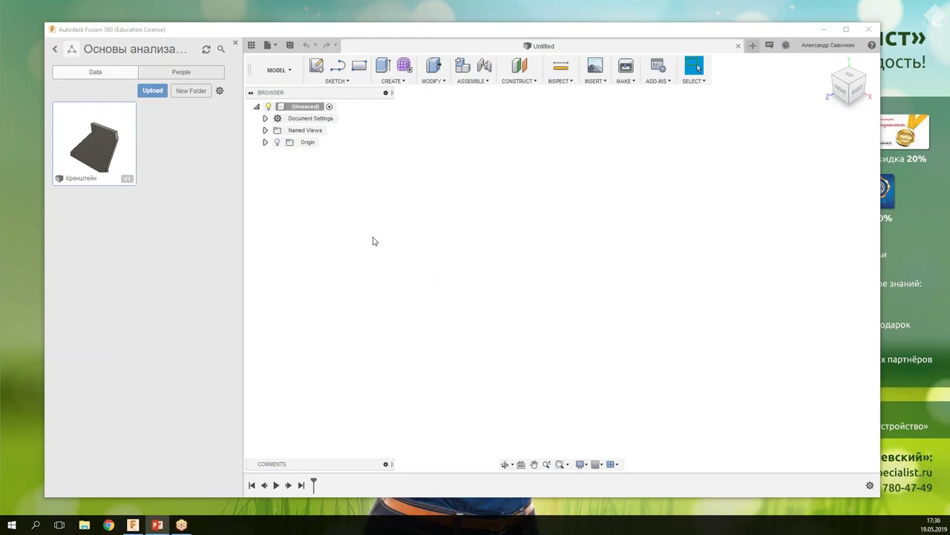
double_click(118, 139)
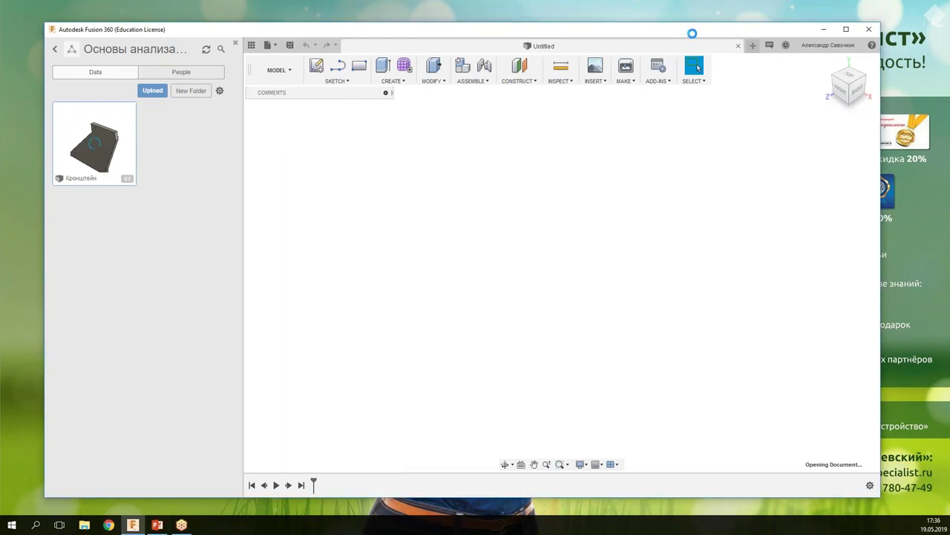
Maximize Fusion 360, orbit the bracket to a near-front view, then return to slide 13.
left_click(846, 29)
mouse_move(664, 267)
middle_mouse_down("shift")
mouse_move(851, 240)
mouse_move(531, 264)
mouse_move(721, 257)
middle_mouse_up("shift")
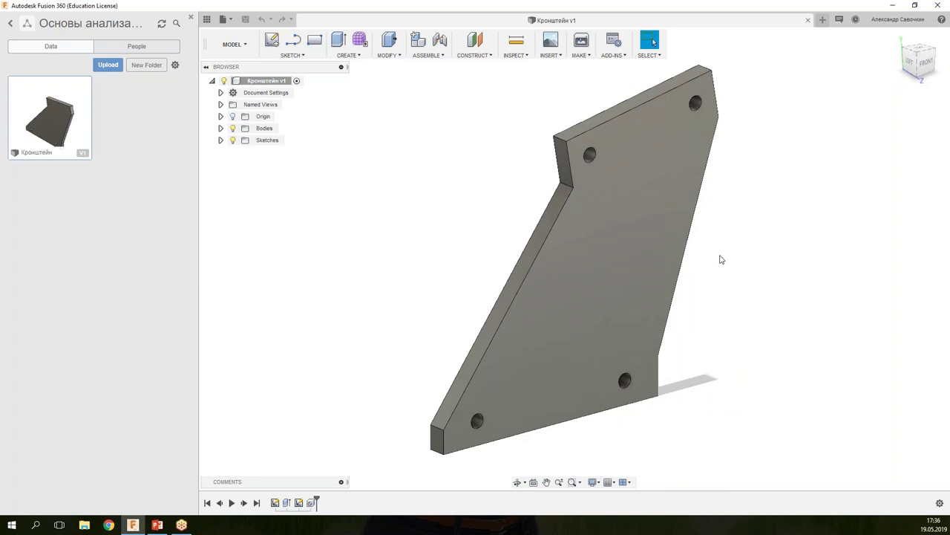
key("alt+Tab")
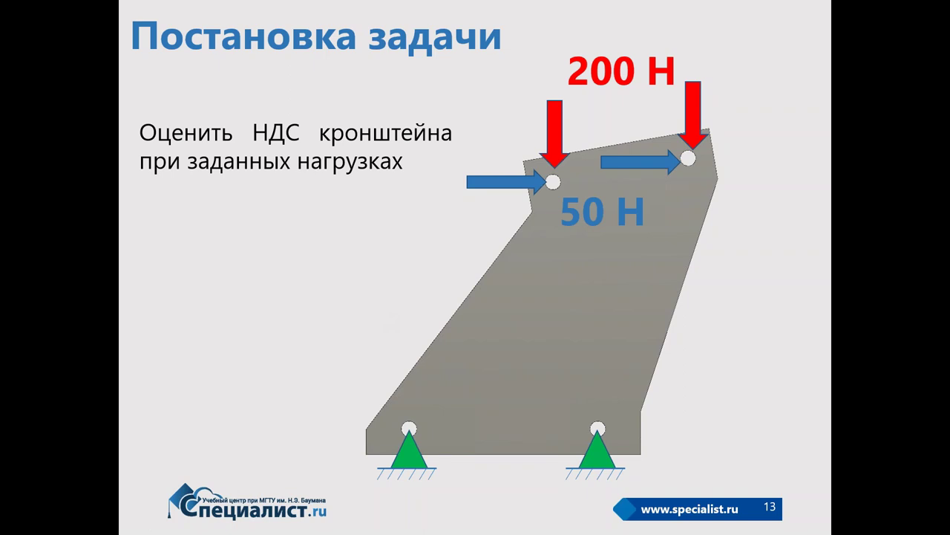
Glance at the Кронштейн v1 model, then return to the calculation-sequence slide.
key("alt+Tab")
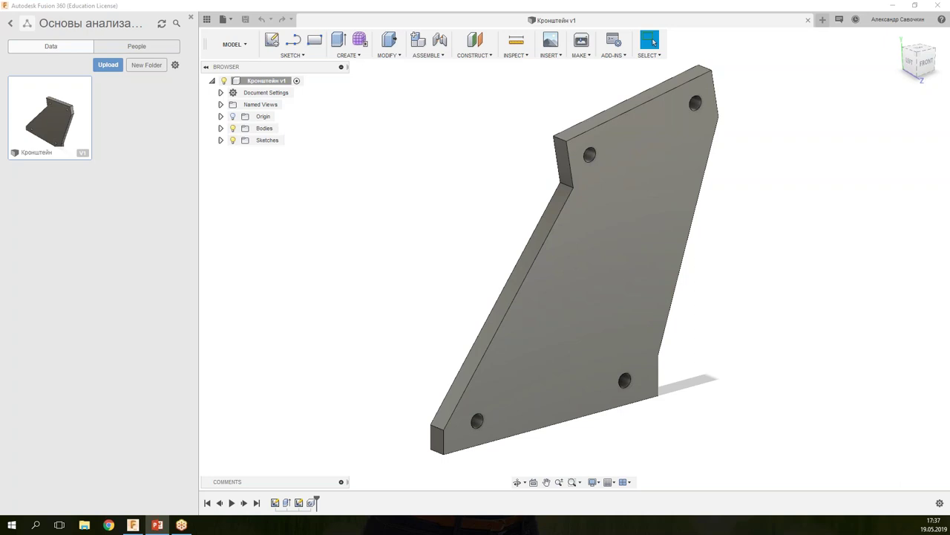
key("alt+Tab")
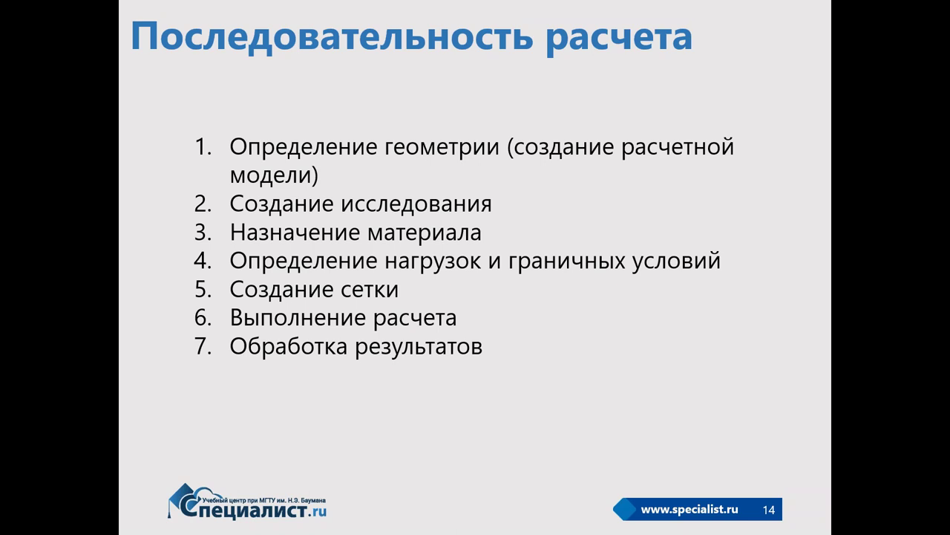
key("alt+Tab")
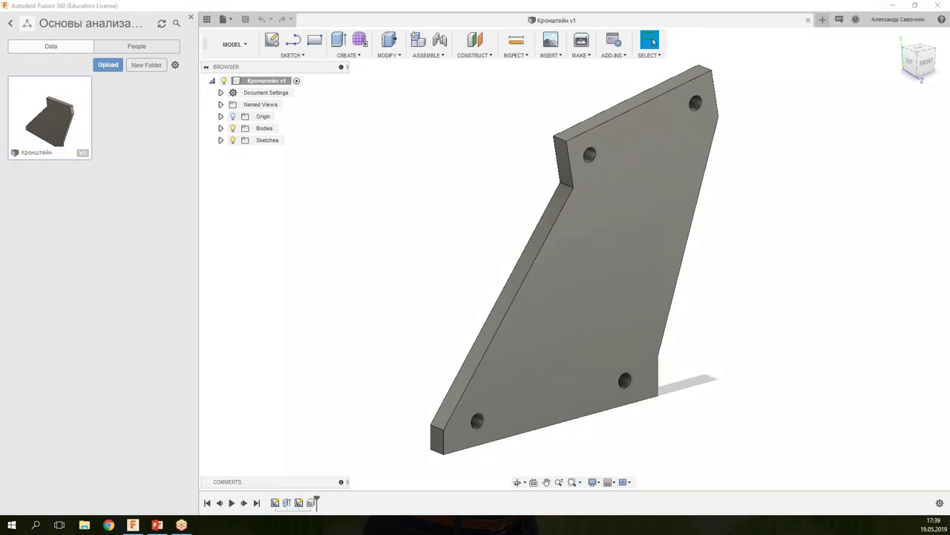
Switch from MODEL to the SIMULATION workspace and create Static Stress study Study 1.
mouse_move(223, 28)
left_mouse_down()
mouse_move(216, 58)
mouse_move(193, 48)
left_mouse_up()
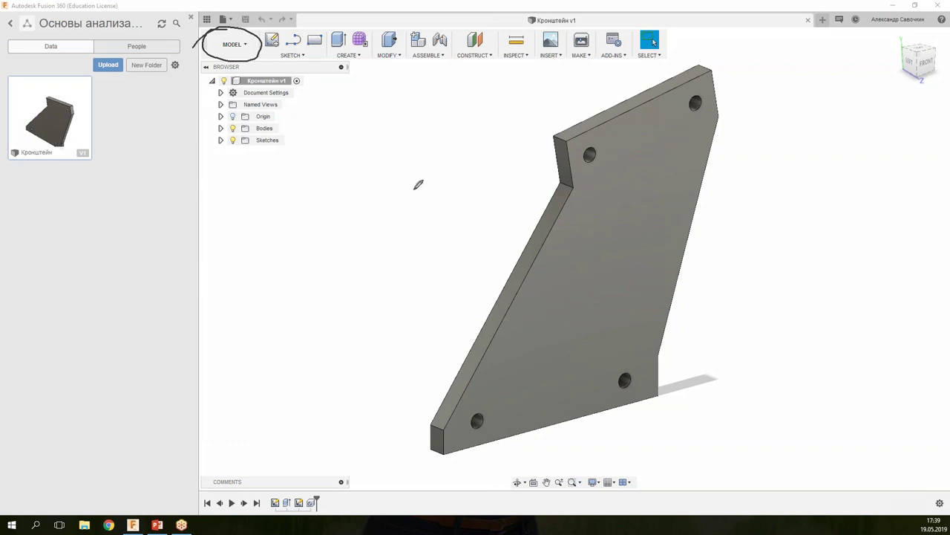
key("Escape")
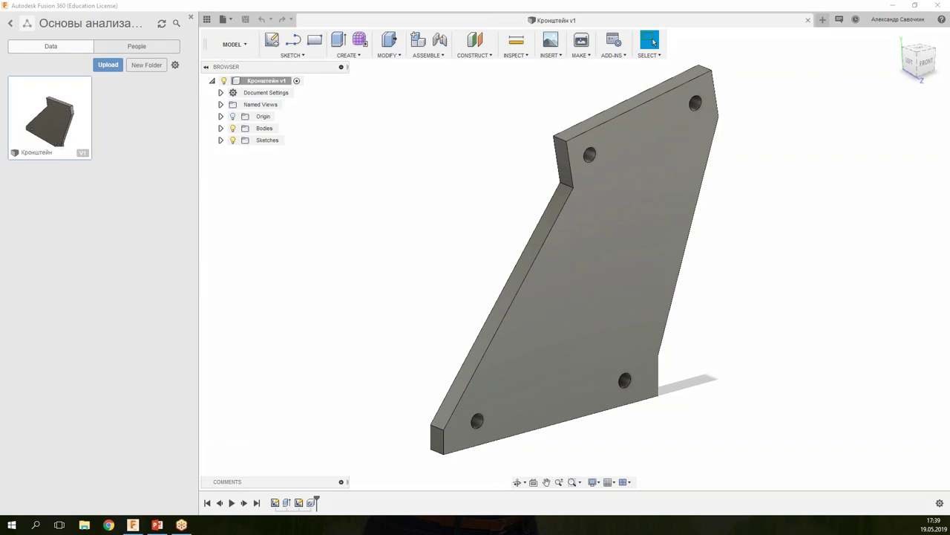
left_click(235, 44)
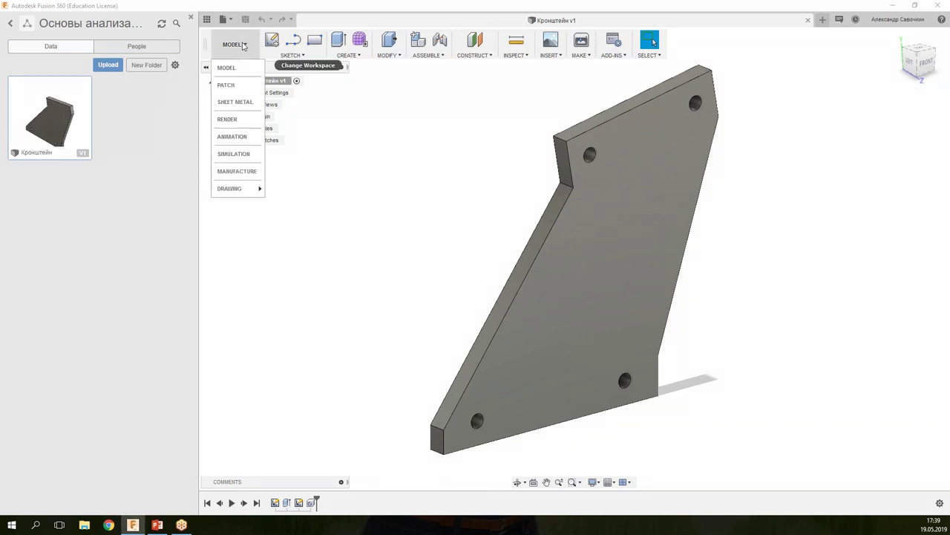
left_click(242, 154)
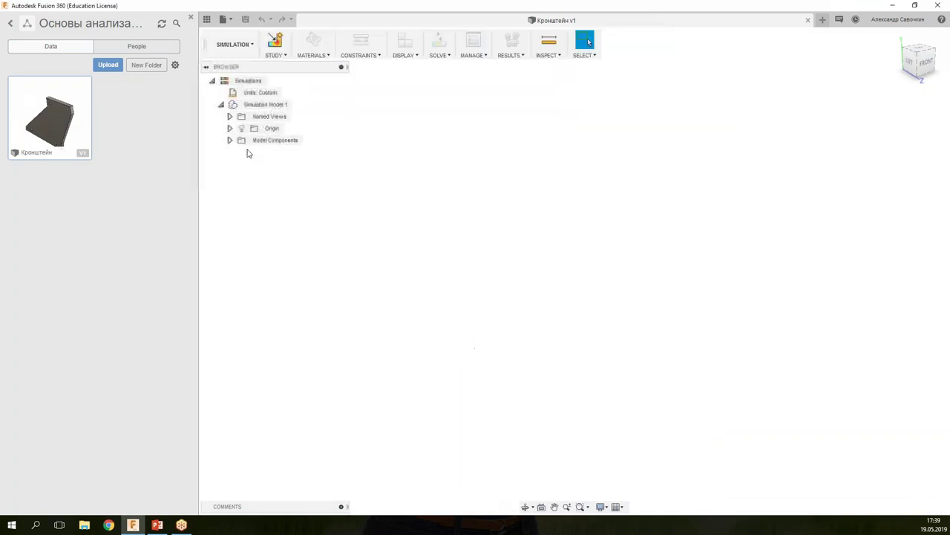
left_click_drag(361, 111, 461, 166)
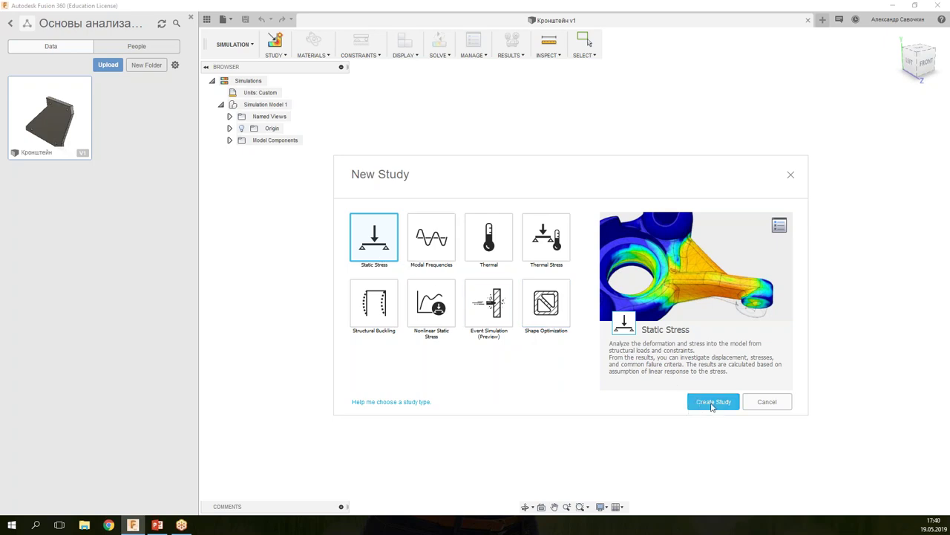
left_click(712, 404)
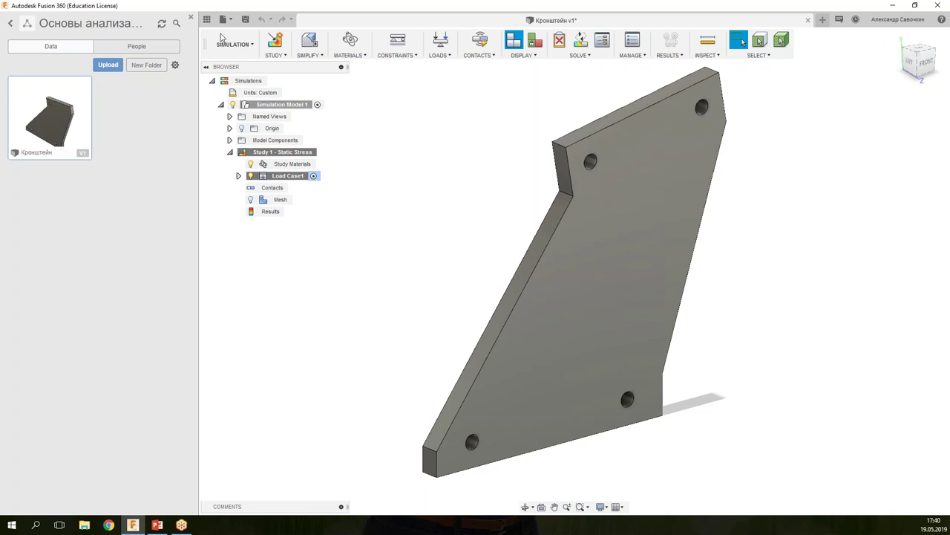
Show the presentation slide, then return and open the canvas marking menu with Study Materials.
key("alt+Tab")
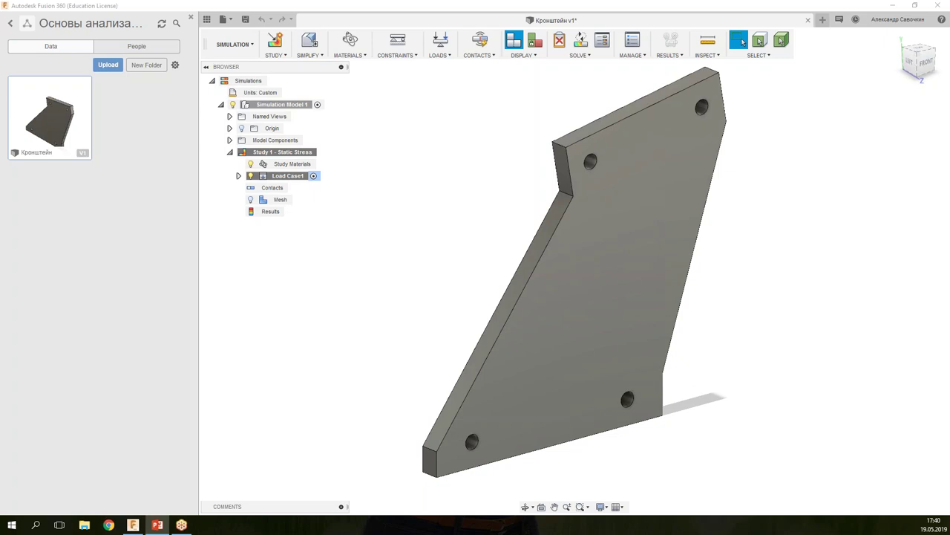
left_click(156, 524)
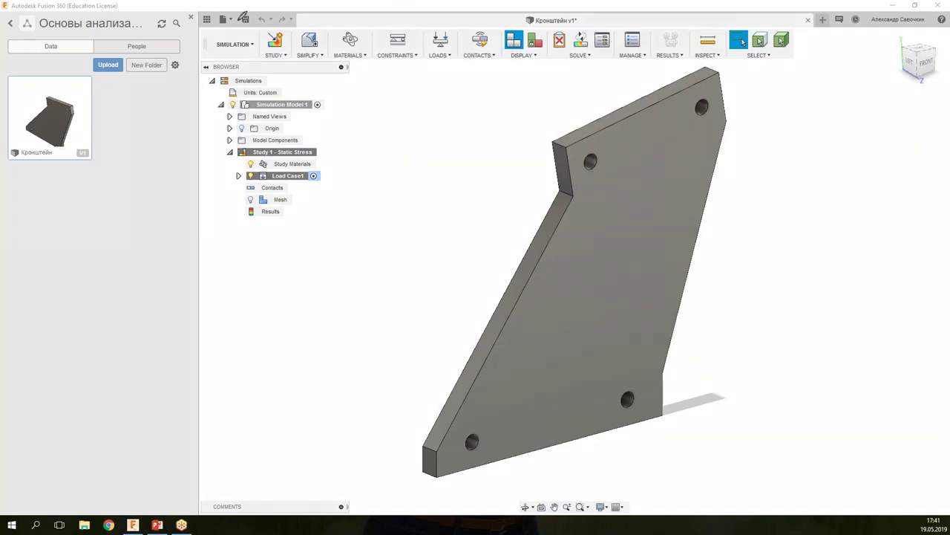
left_click_drag(398, 61, 362, 68)
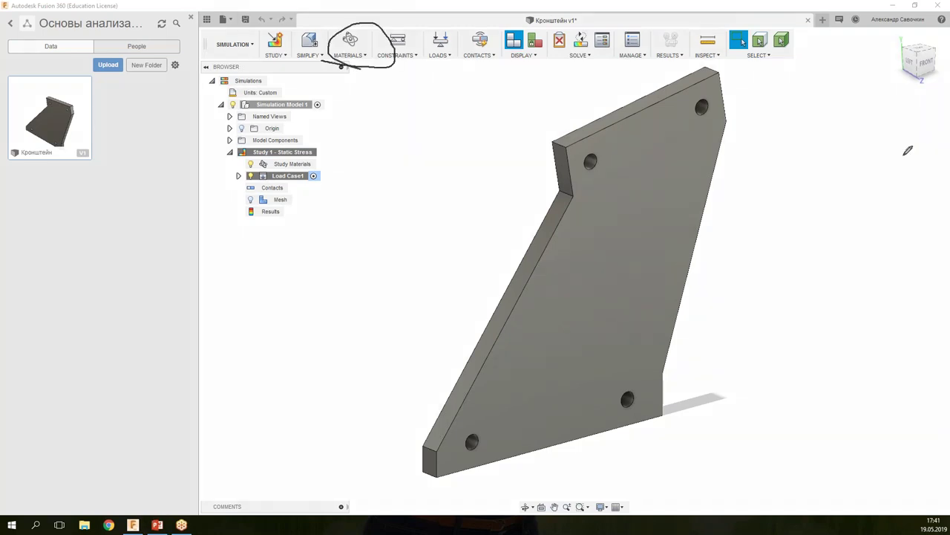
right_click(437, 146)
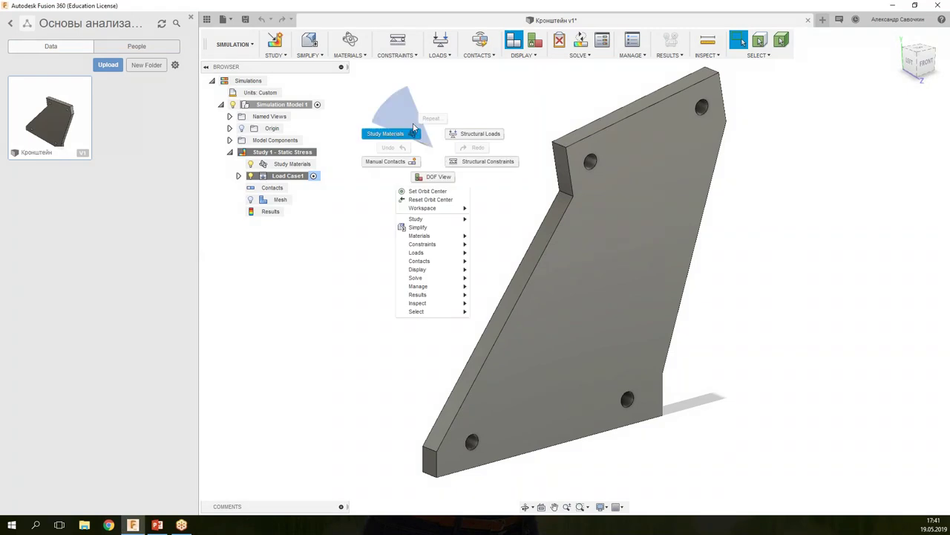
Replace Steel with Aluminum 6061 in the Study Materials dialog and confirm.
left_click(414, 128)
key("Escape")
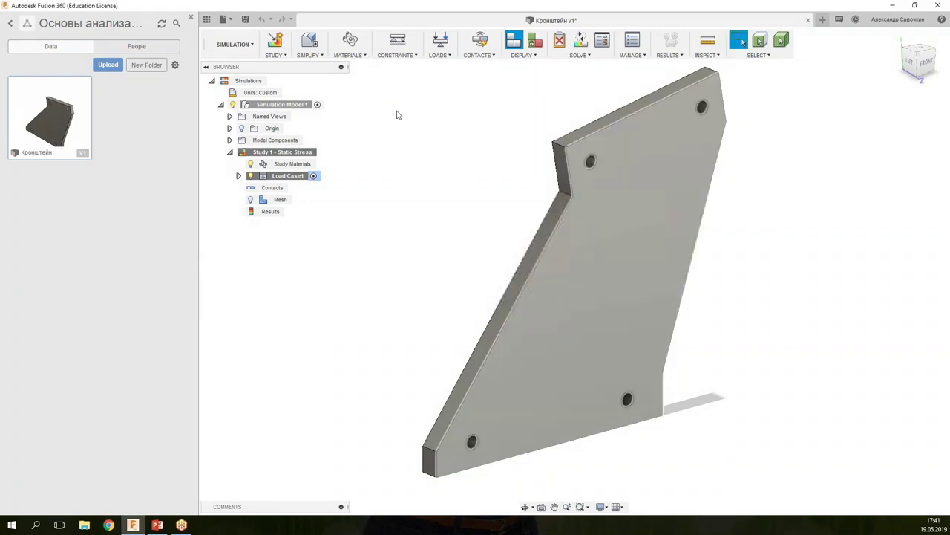
left_click(350, 42)
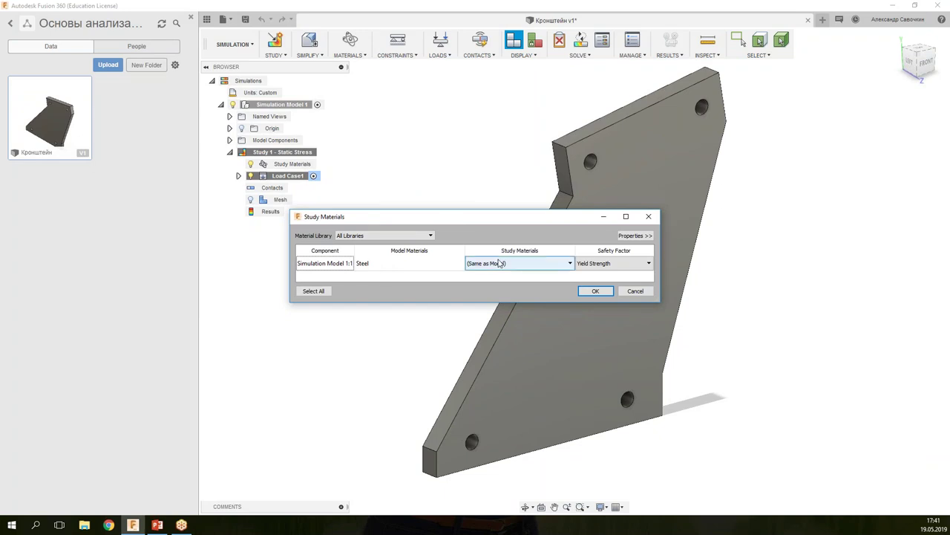
left_click(502, 264)
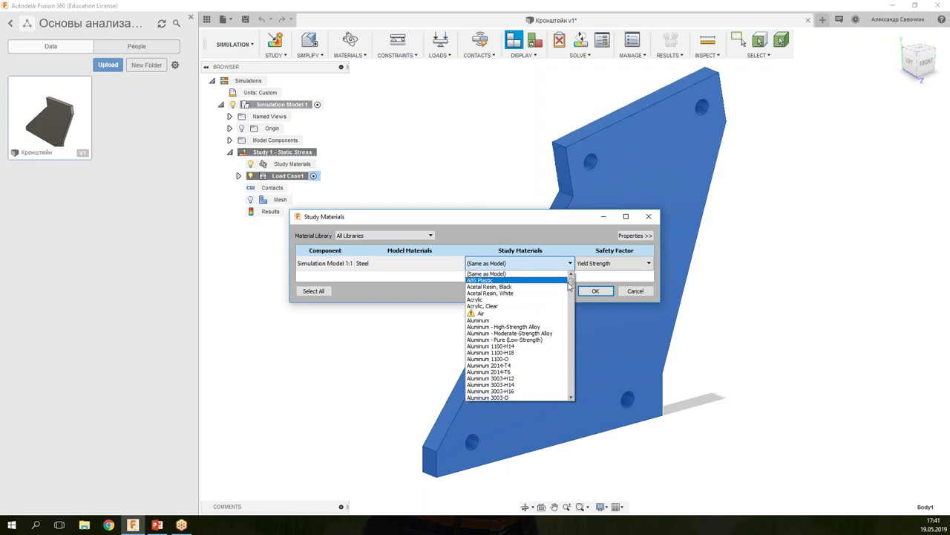
left_click_drag(571, 285, 565, 368)
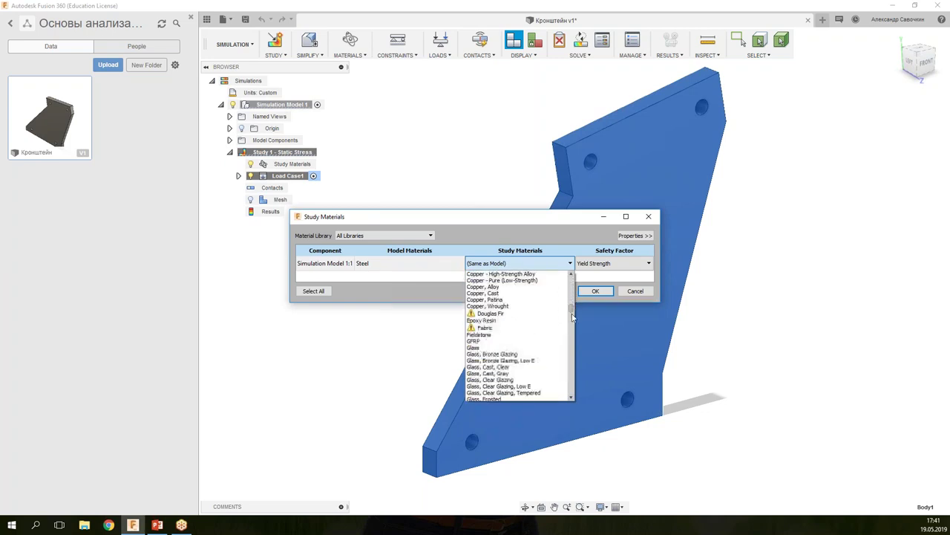
mouse_move(566, 369)
left_mouse_down()
mouse_move(568, 278)
mouse_move(571, 297)
left_mouse_up()
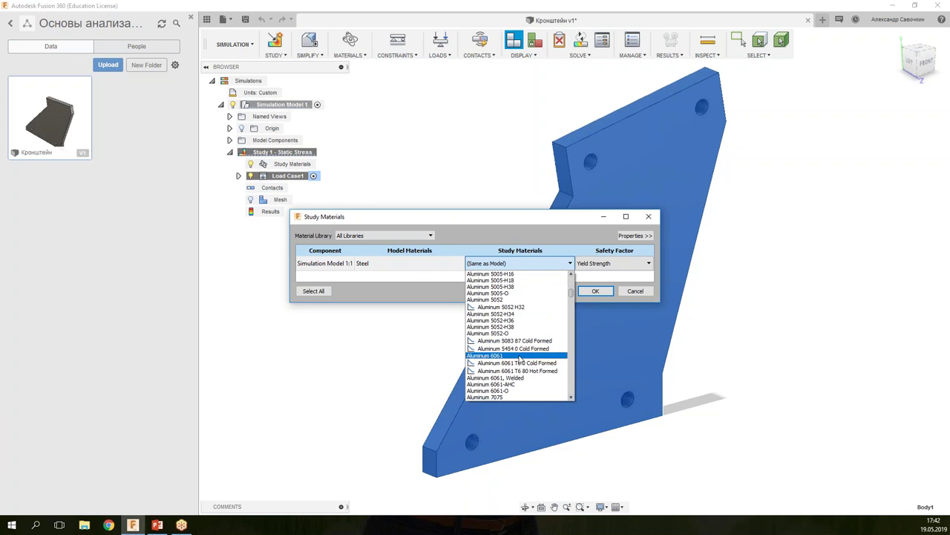
left_click(519, 356)
left_click(598, 292)
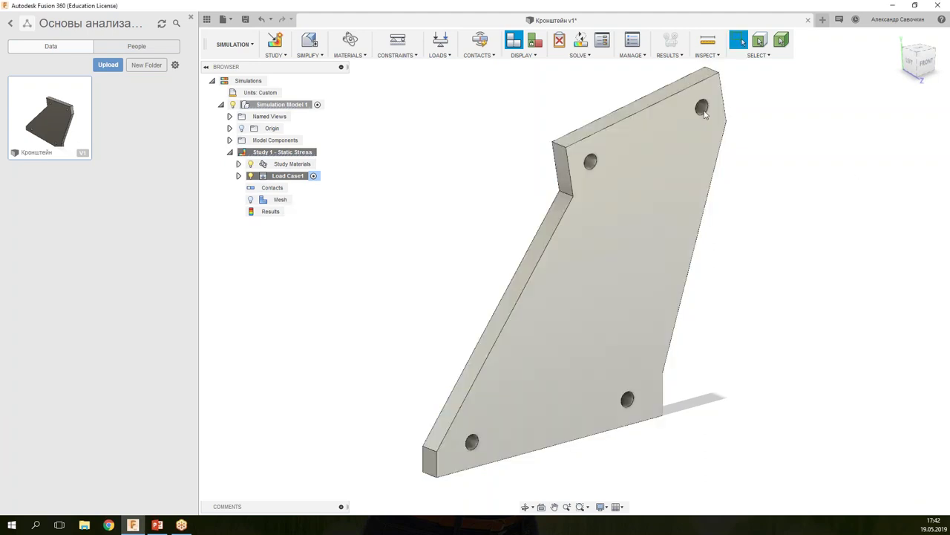
key("alt+Tab")
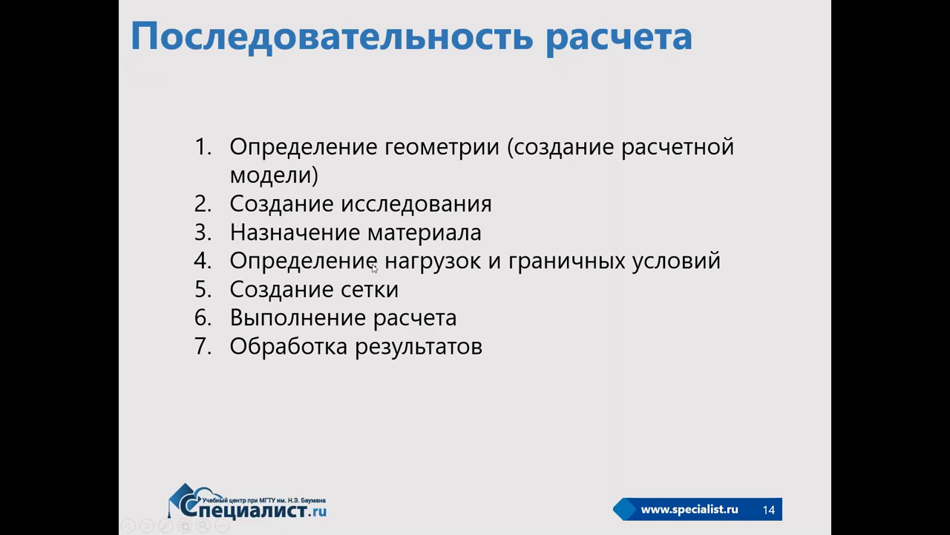
key("alt+Tab")
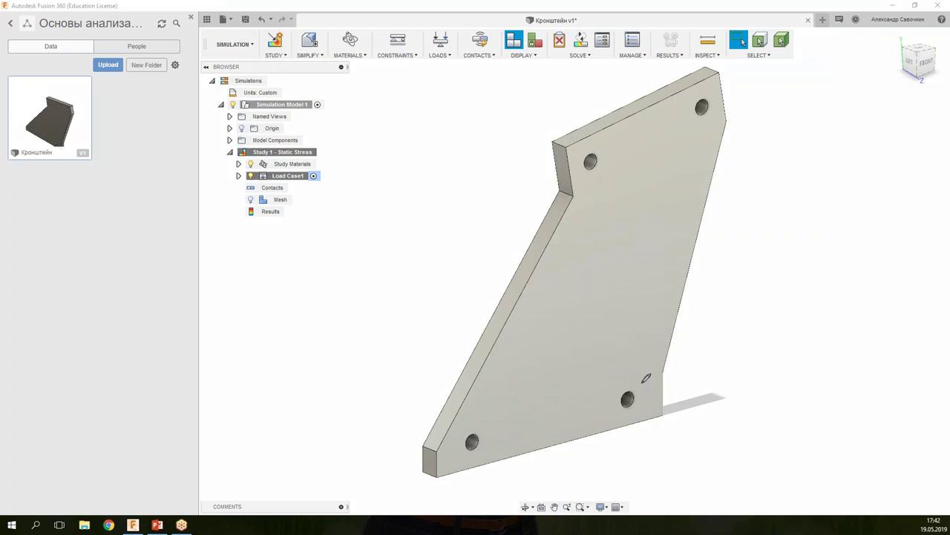
Circle and arrow-mark the lower-left and lower-right holes with pen notes.
left_click_drag(643, 377, 643, 380)
left_click_drag(484, 420, 503, 408)
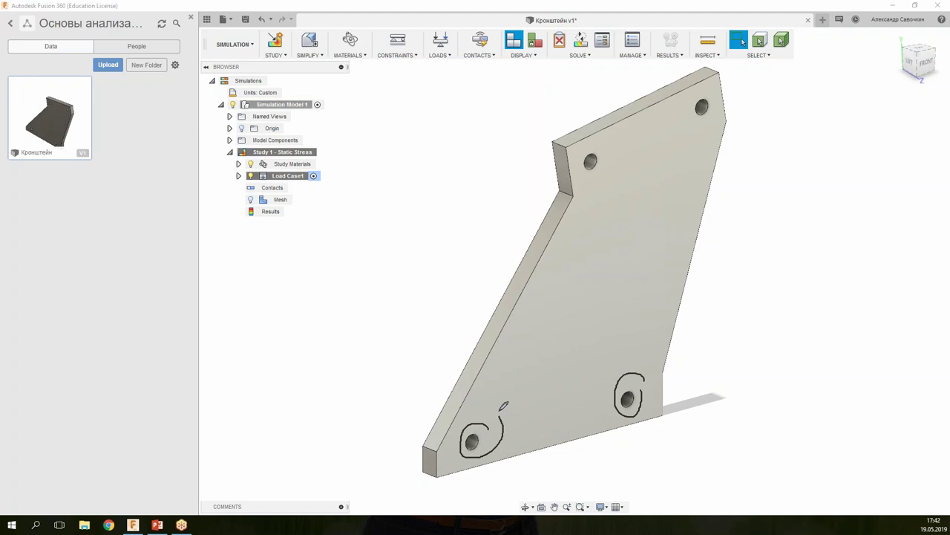
left_click_drag(455, 414, 527, 418)
left_click_drag(591, 392, 666, 368)
mouse_move(600, 389)
left_mouse_down()
mouse_move(600, 446)
mouse_move(668, 365)
mouse_move(620, 450)
left_mouse_up()
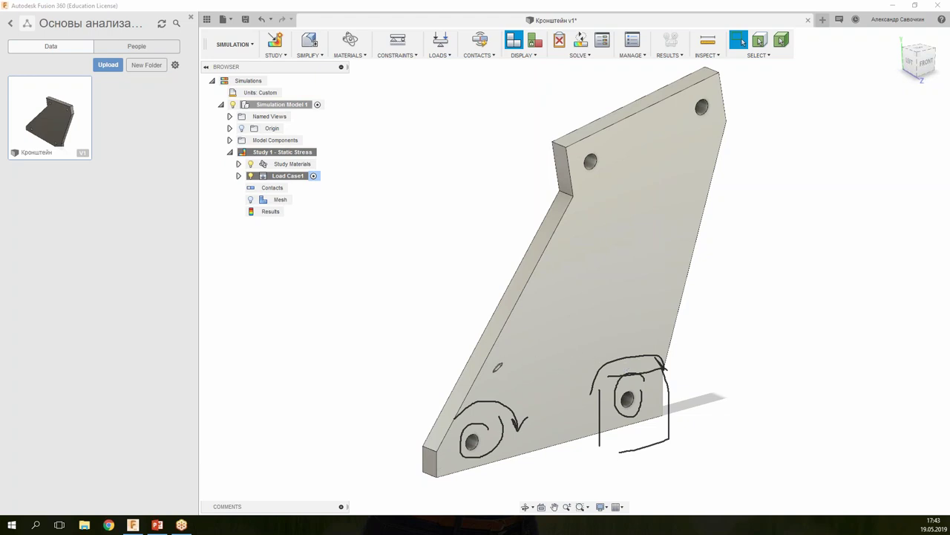
Add arrow marks at the lower-left hole, clear all pen notes, and start a structural constraint.
mouse_move(508, 375)
left_mouse_down()
mouse_move(521, 386)
mouse_move(491, 377)
left_mouse_up()
mouse_move(481, 430)
left_mouse_down()
mouse_move(492, 410)
mouse_move(494, 460)
mouse_move(463, 475)
mouse_move(473, 446)
mouse_move(455, 447)
left_mouse_up()
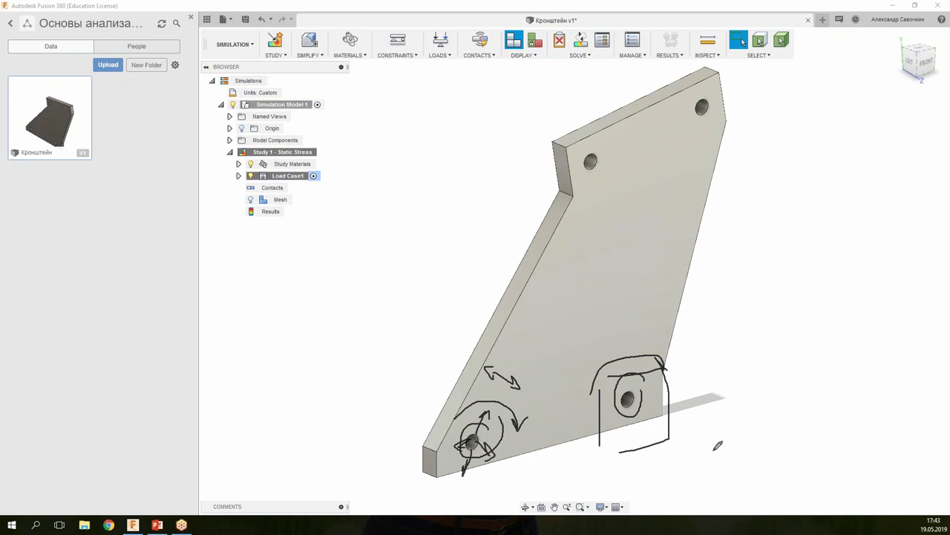
key("Escape")
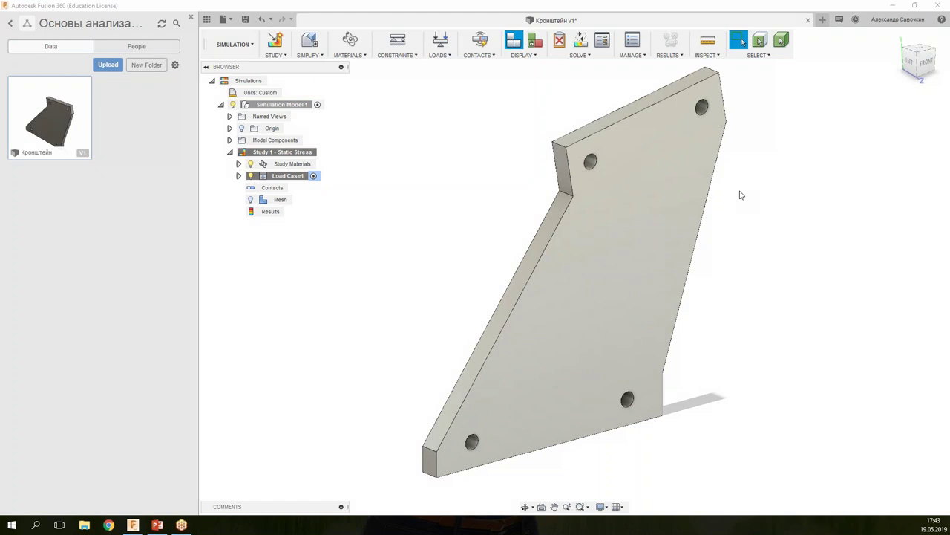
left_click(407, 46)
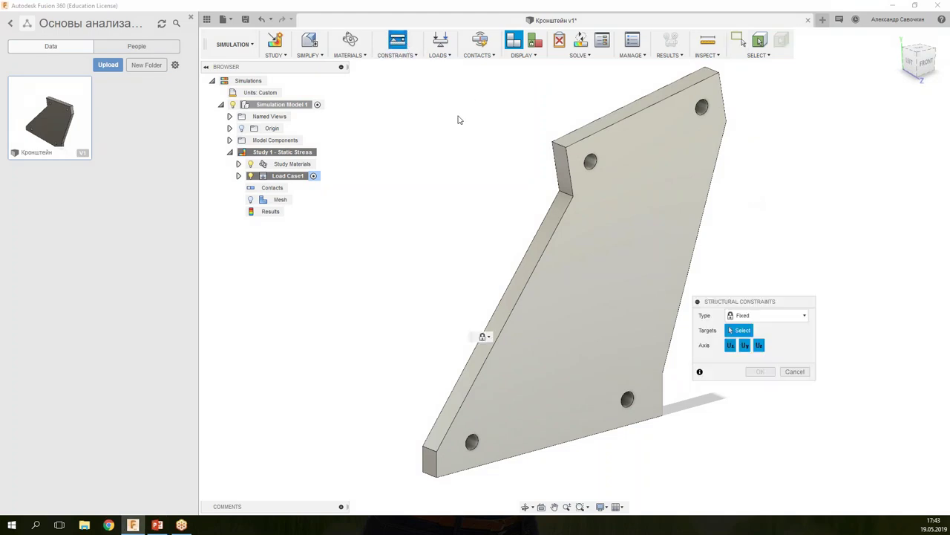
Add a Pin constraint on the lower-left hole.
left_click_drag(718, 302, 741, 273)
left_click(809, 287)
left_click(809, 312)
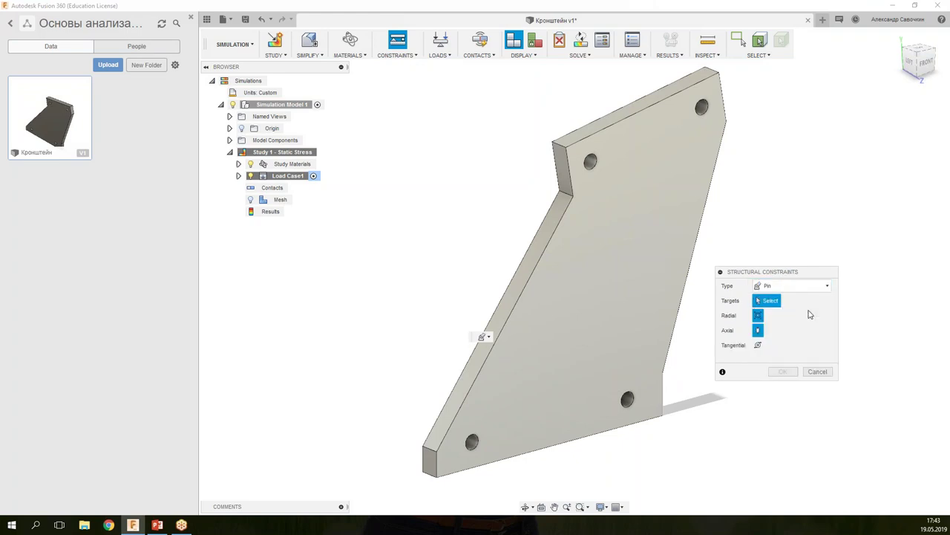
left_click(476, 445)
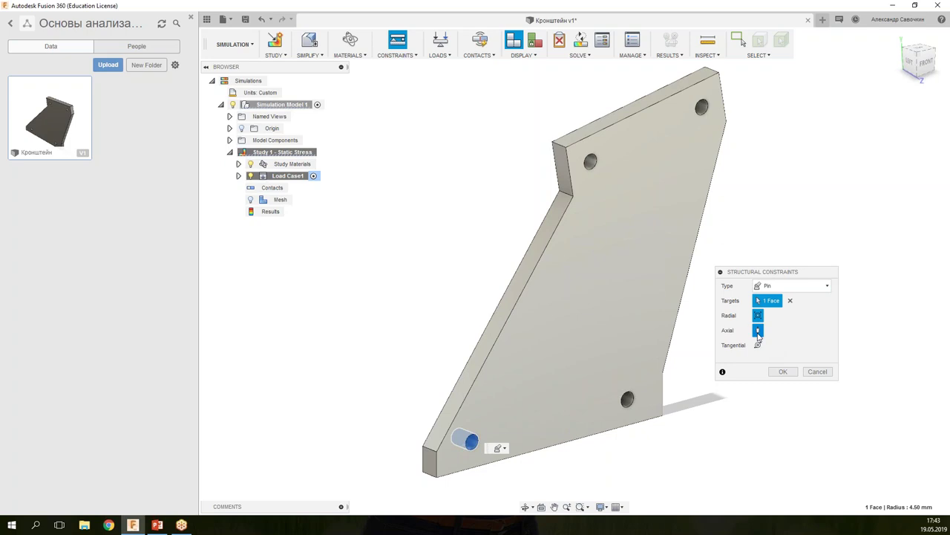
left_click(783, 371)
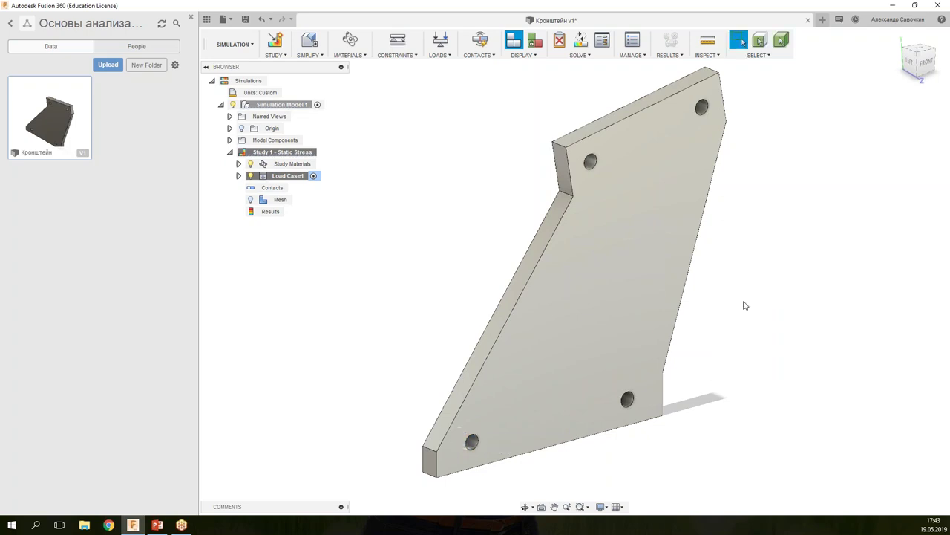
Add a second Pin constraint on the lower-right hole.
left_click(404, 46)
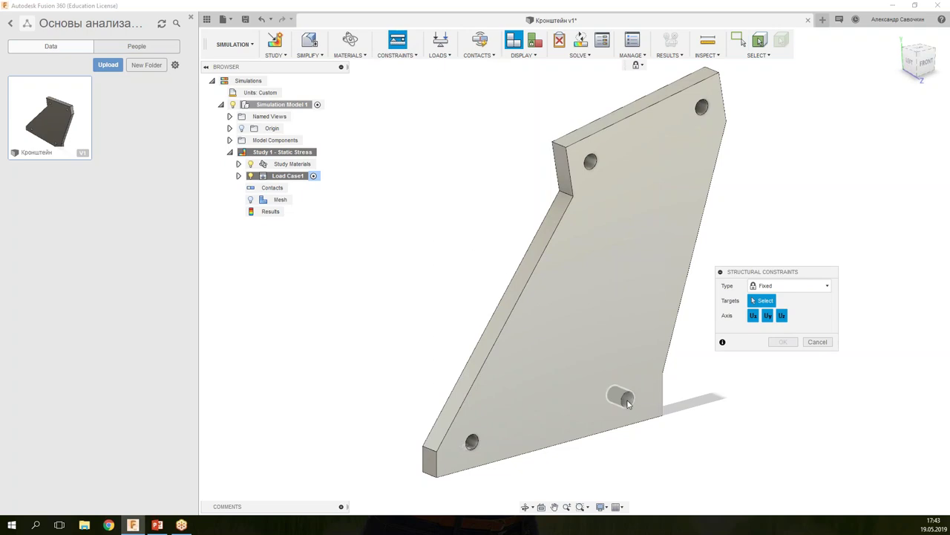
left_click(627, 400)
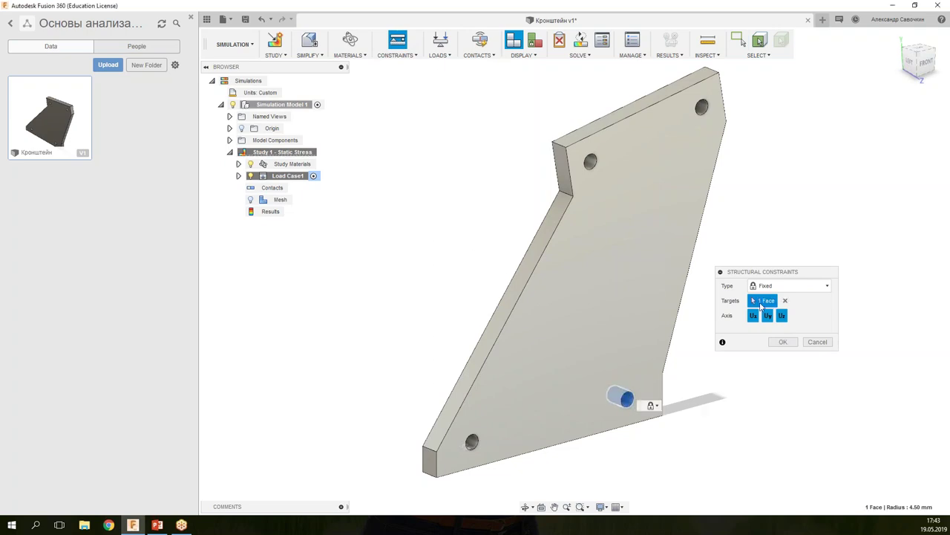
left_click(788, 288)
left_click(789, 313)
left_click(782, 371)
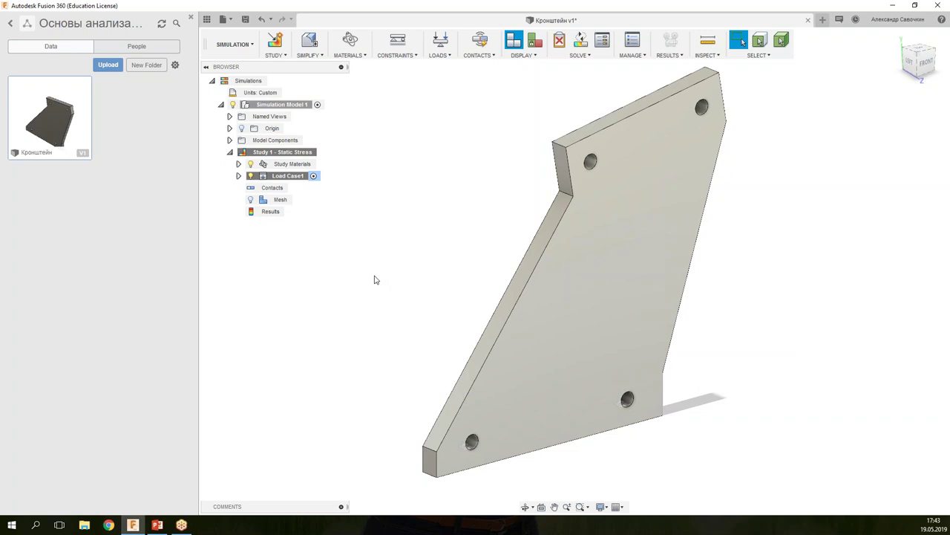
Expand Load Case1 to show Gravity, Pin1 and Pin2, then switch to the presentation.
left_click(238, 176)
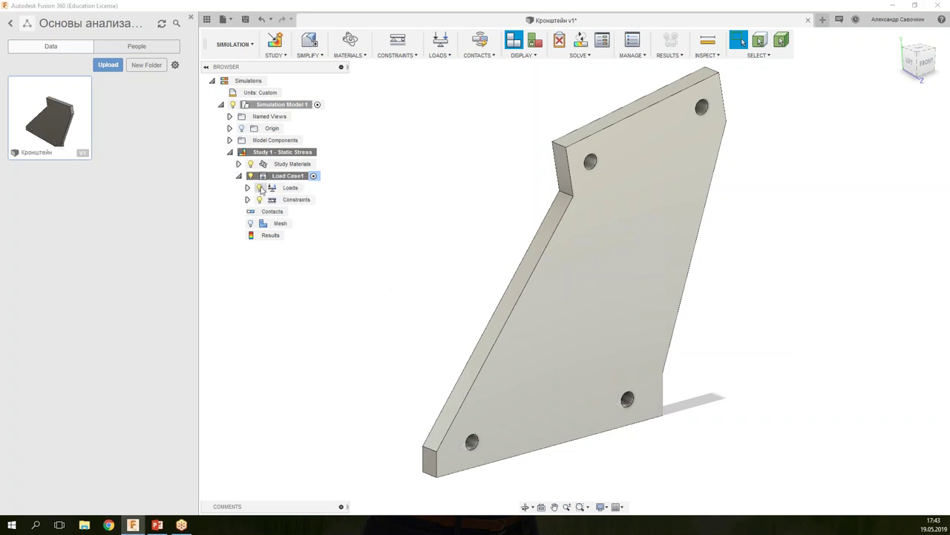
left_click(247, 188)
left_click(248, 211)
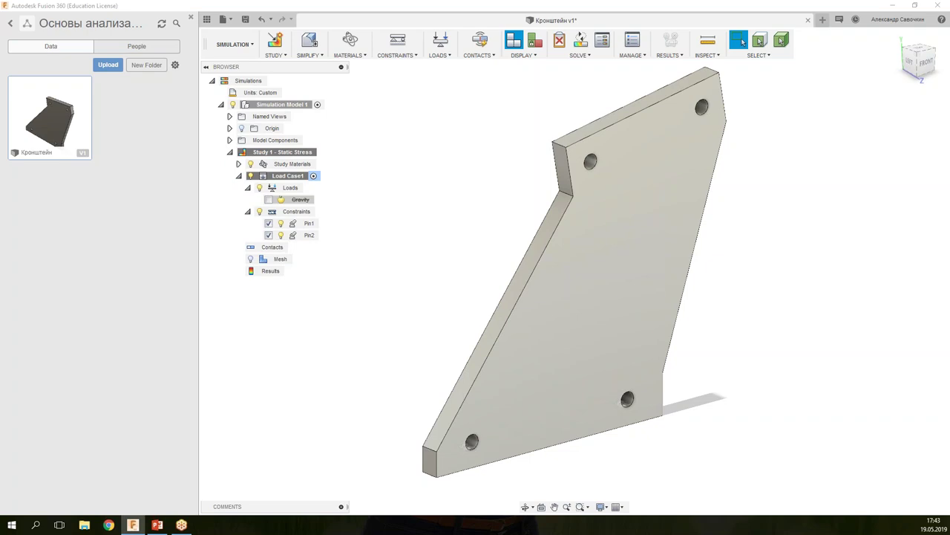
key("alt+Tab")
left_click(157, 524)
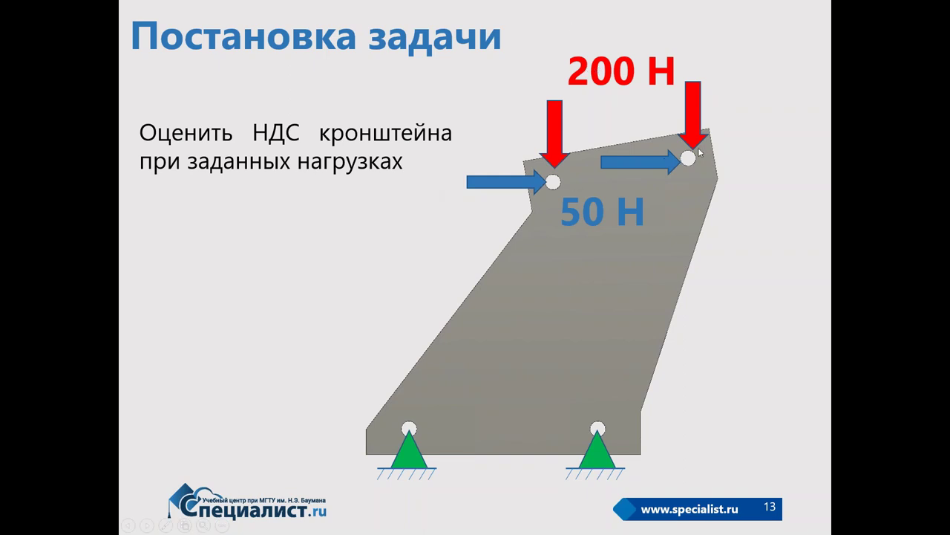
key("alt+Tab")
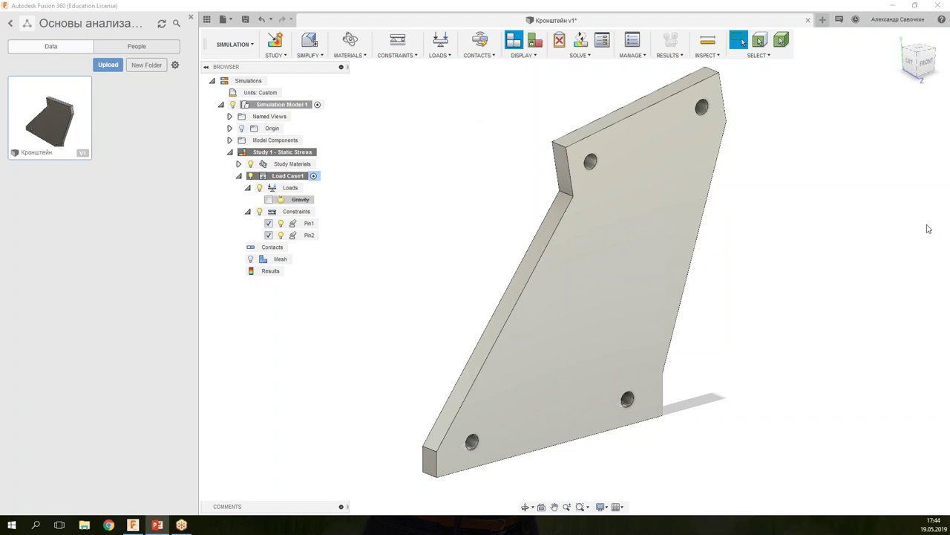
Create a Force structural load targeting the two upper hole faces.
left_click(440, 44)
left_click_drag(721, 212, 760, 159)
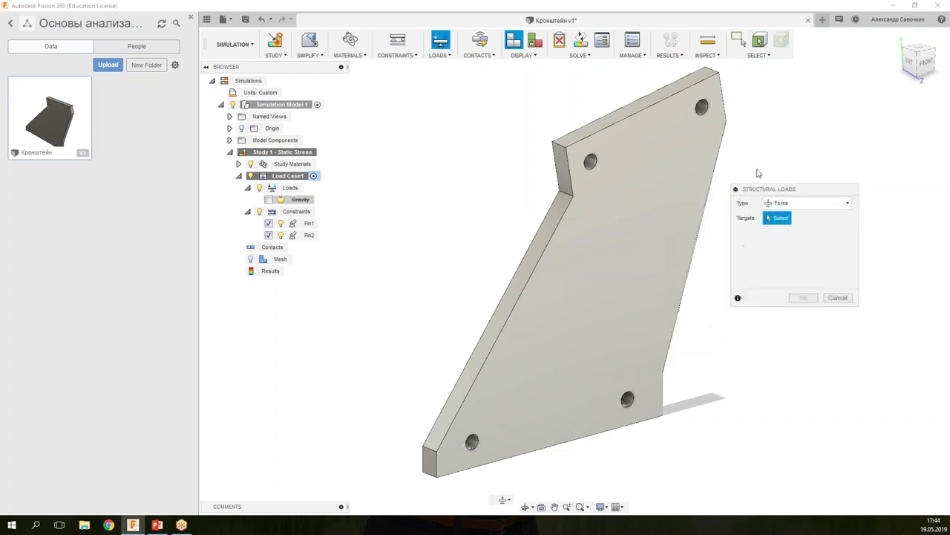
left_click(828, 174)
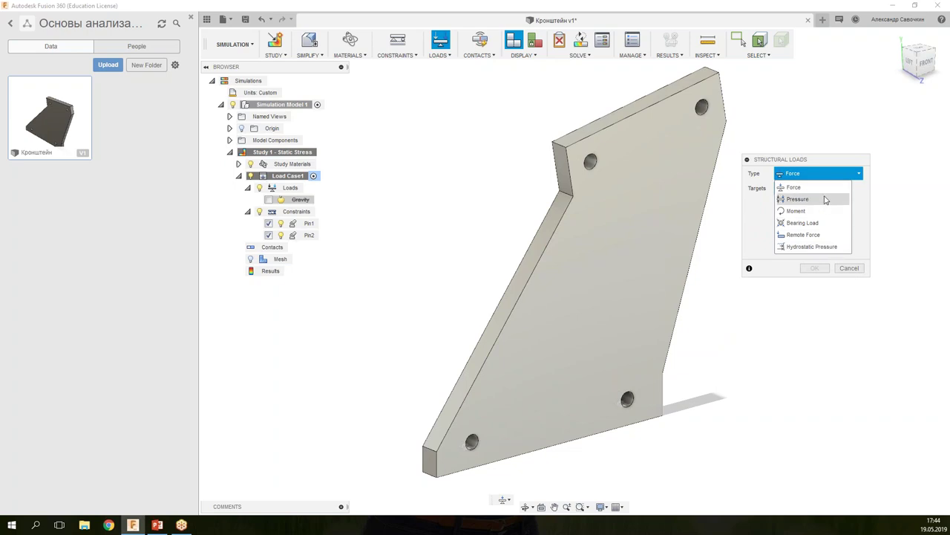
left_click(827, 190)
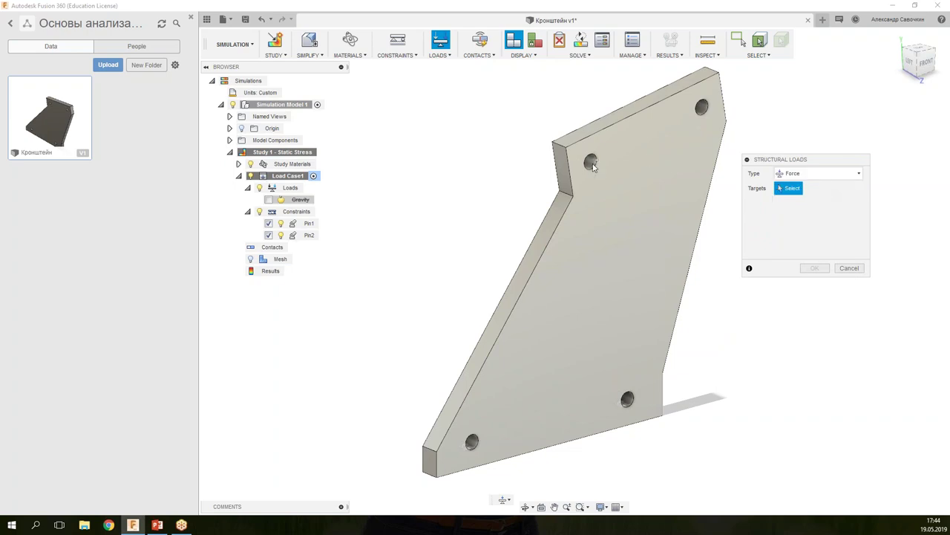
left_click(592, 163)
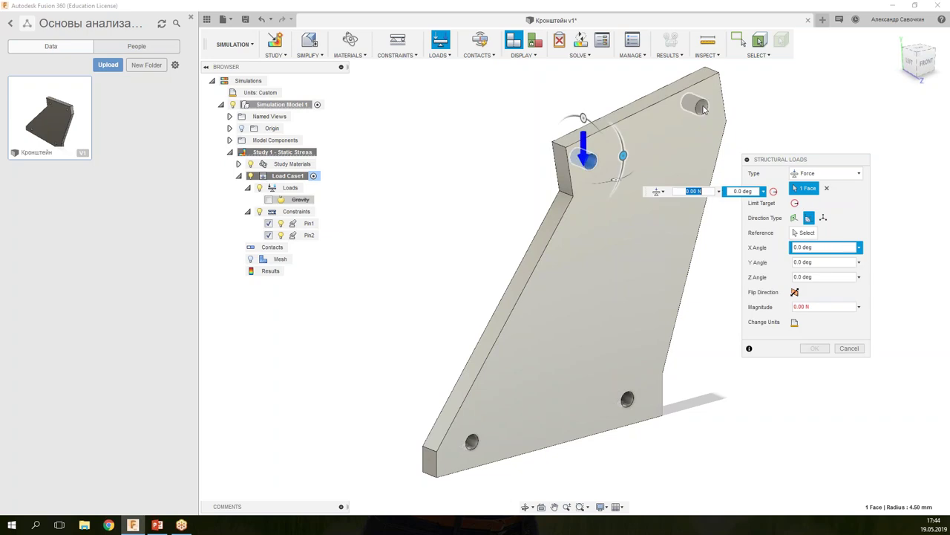
left_click(700, 108)
left_click_drag(799, 160, 819, 151)
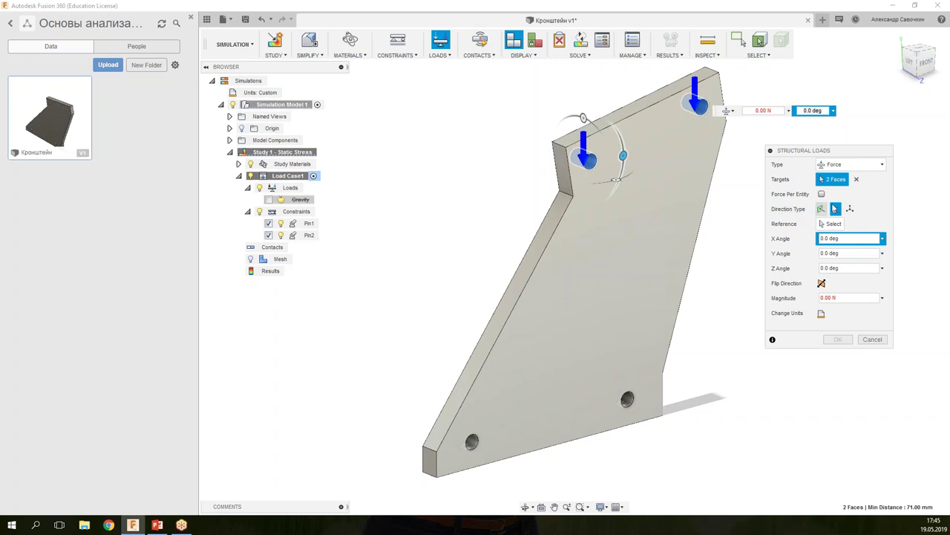
Define the force by x, y, z components with Fx = 50 N.
left_click(851, 210)
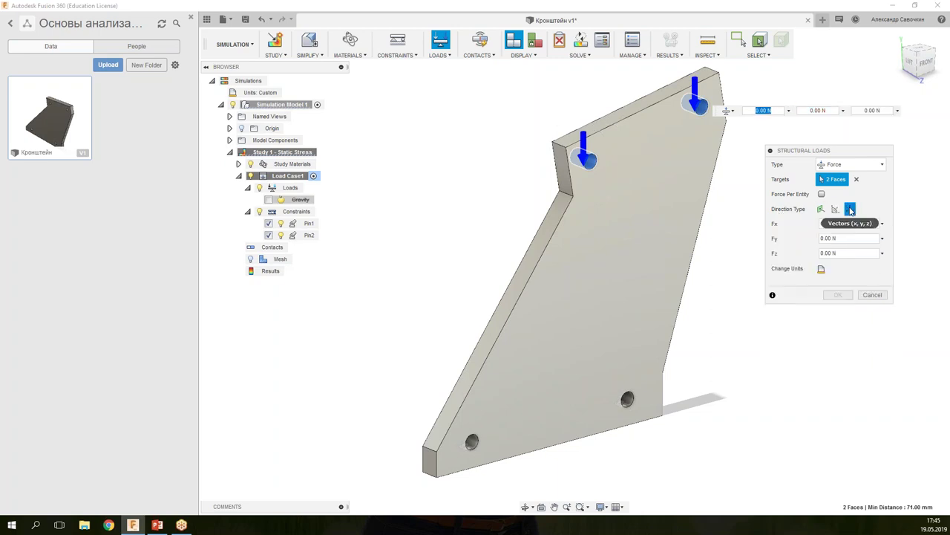
middle_click_drag(752, 345, 700, 348)
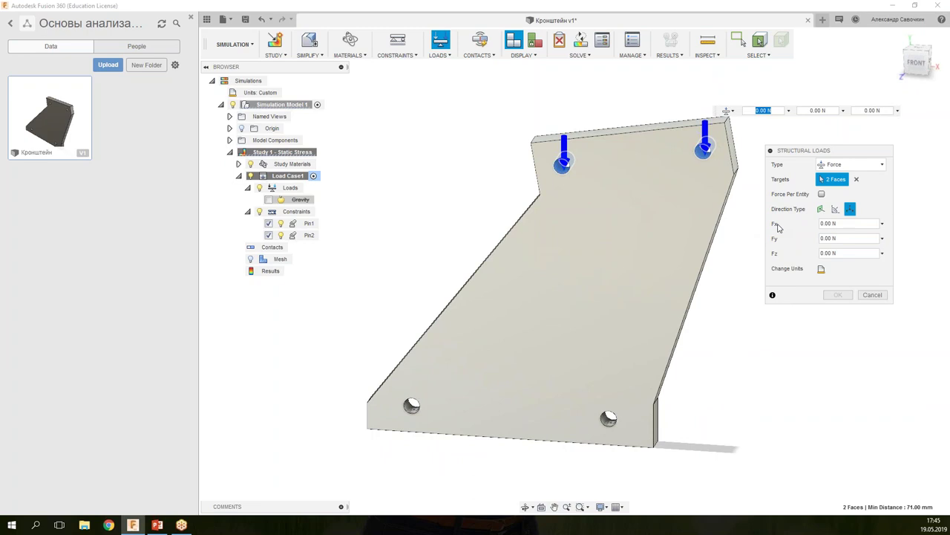
left_click_drag(845, 223, 810, 225)
type("5")
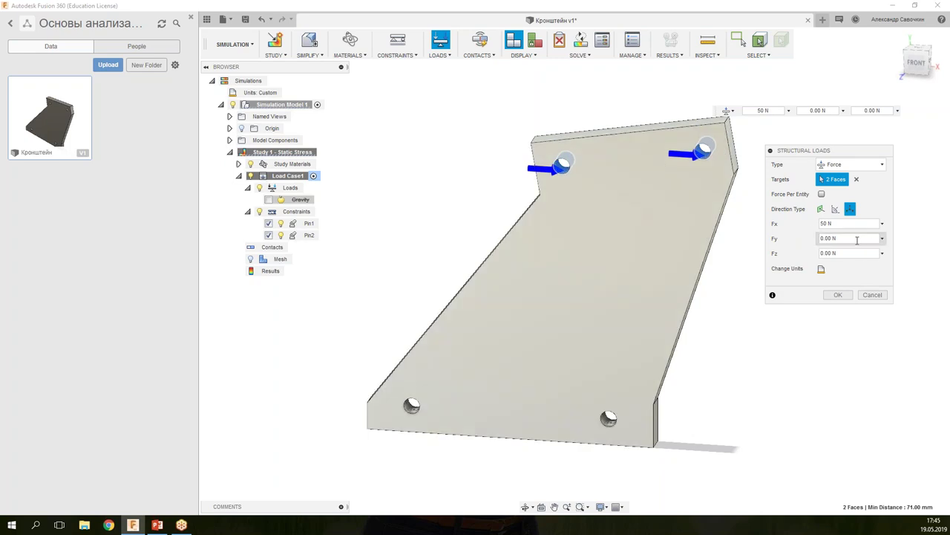
left_click(854, 238)
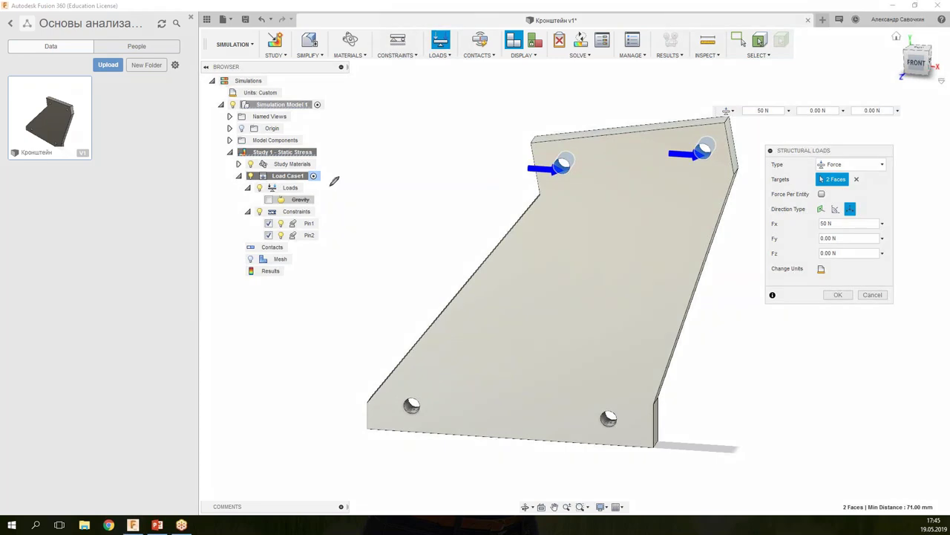
Sketch pen notes showing the Y axis and downward load direction, then clear them.
mouse_move(358, 270)
left_mouse_down()
mouse_move(378, 143)
mouse_move(405, 134)
mouse_move(389, 168)
left_mouse_up()
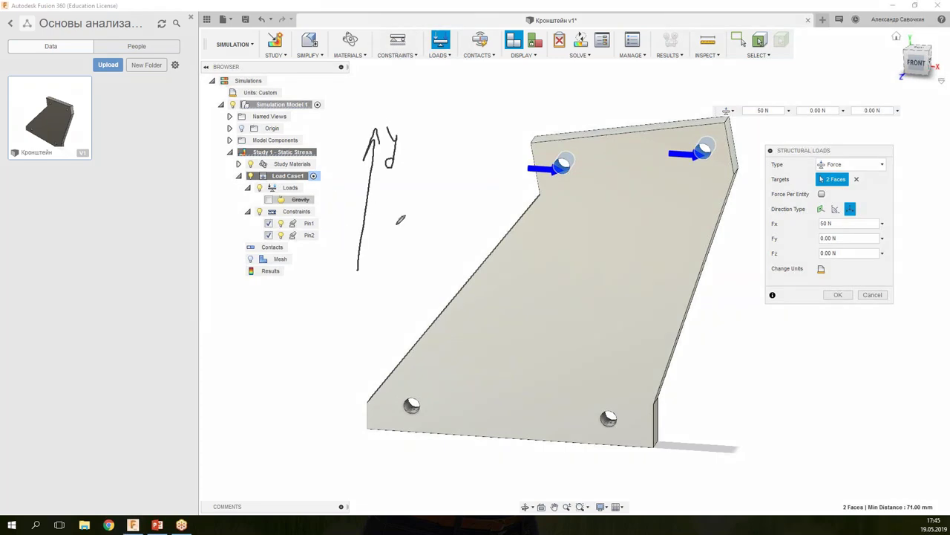
left_click_drag(393, 235, 431, 239)
left_click_drag(460, 223, 456, 232)
mouse_move(469, 235)
left_mouse_down()
mouse_move(481, 217)
mouse_move(490, 235)
left_mouse_up()
left_click_drag(509, 183, 510, 322)
left_click_drag(503, 292, 523, 294)
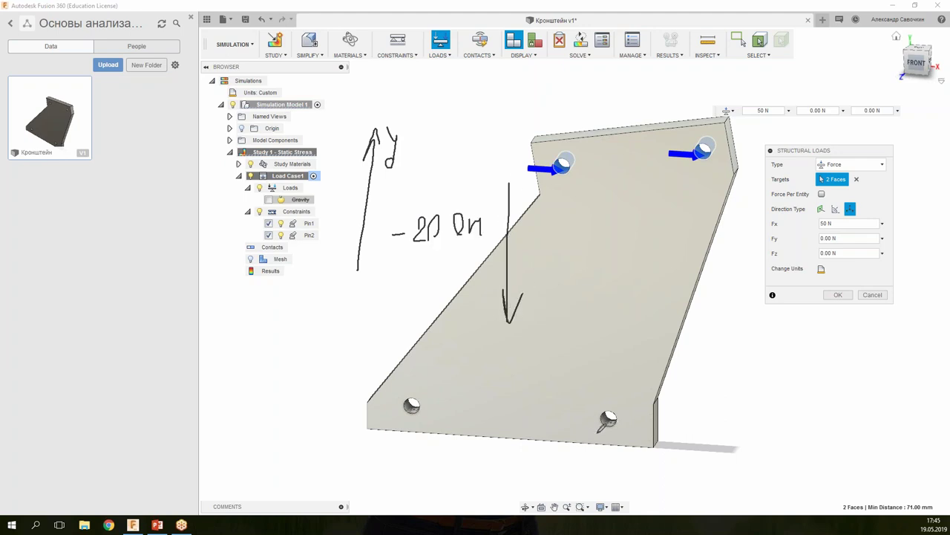
key("Escape")
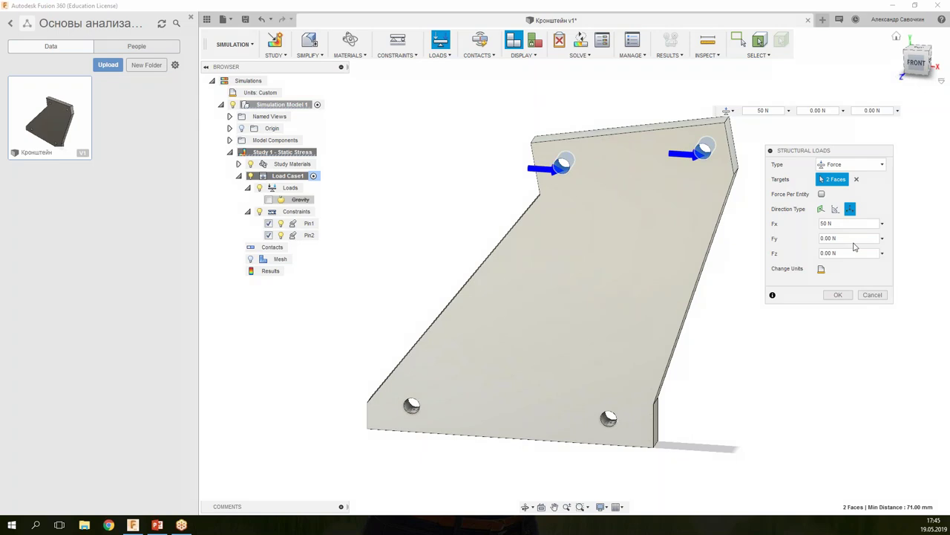
Enter Fy = -200 N and turn the view to the plate's front.
left_click(846, 238)
type("-")
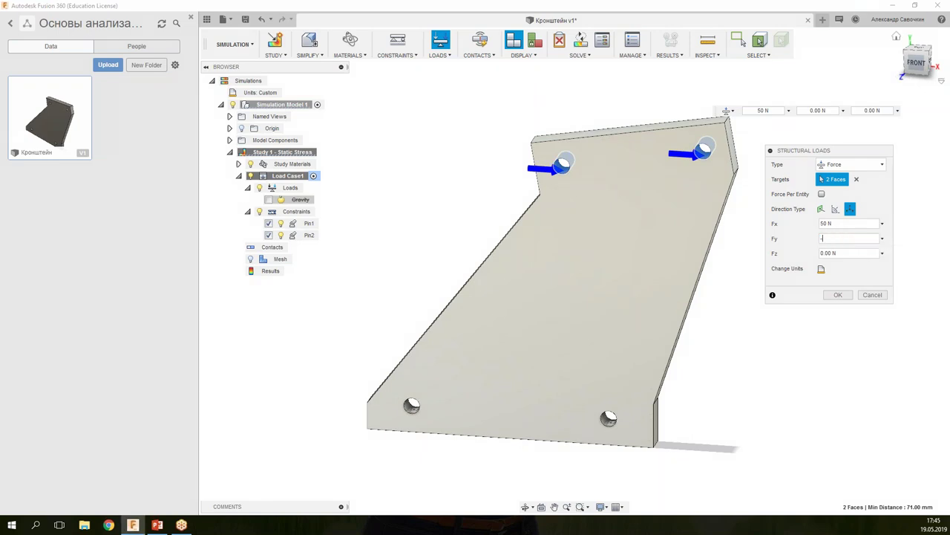
type("200")
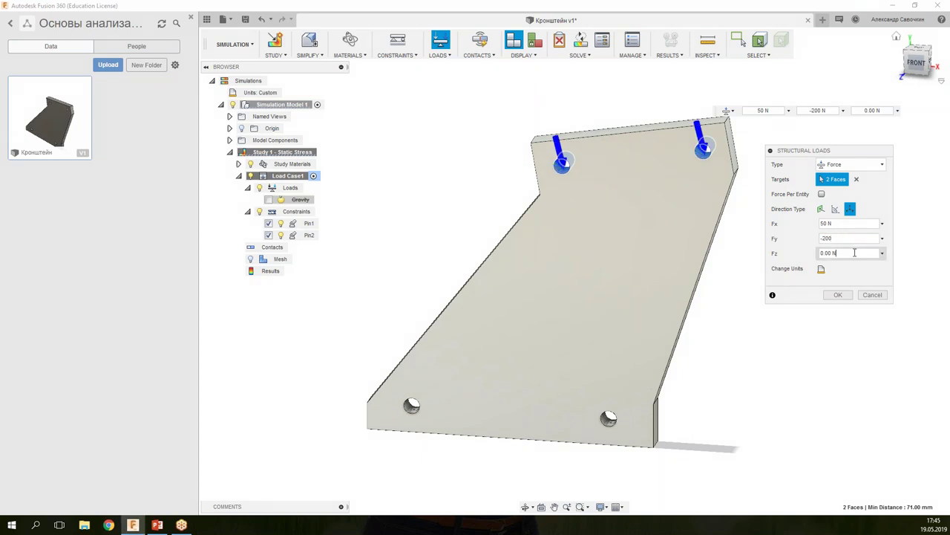
middle_click_drag(727, 240, 703, 245, "shift")
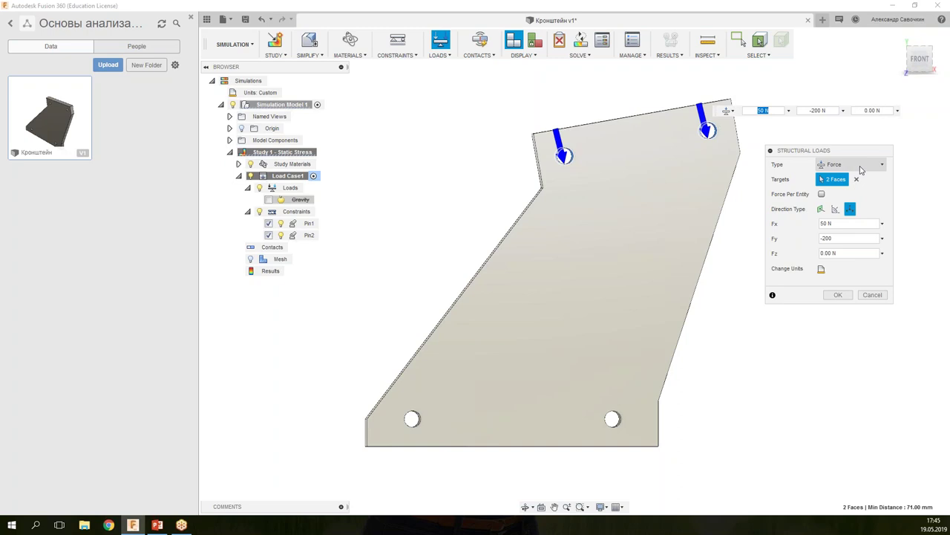
left_click(843, 295)
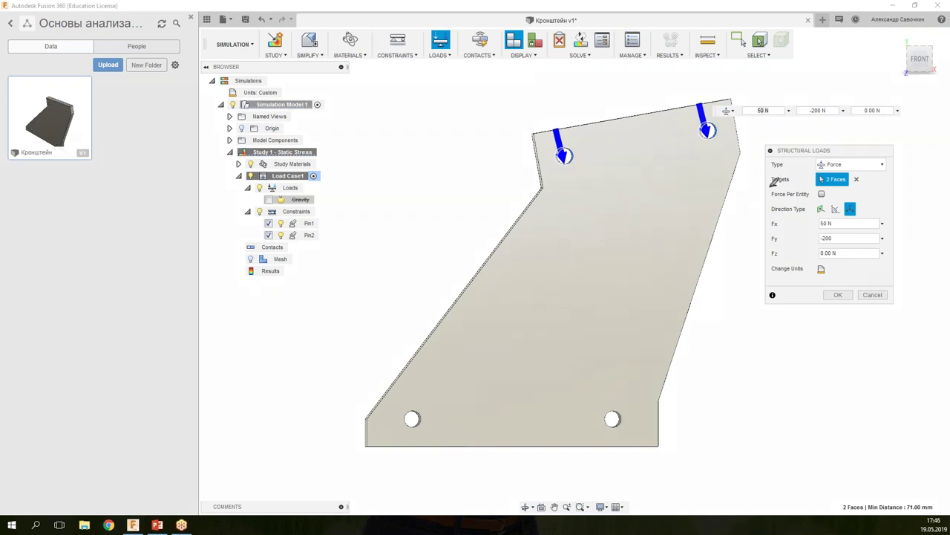
mouse_move(774, 196)
left_mouse_down()
mouse_move(826, 195)
mouse_move(779, 180)
left_mouse_up()
Confirm the load as Force1 and orbit the plate to a 3D angle.
key("Escape")
left_click(834, 294)
mouse_move(643, 272)
middle_mouse_down("shift")
mouse_move(740, 275)
mouse_move(630, 280)
middle_mouse_up("shift")
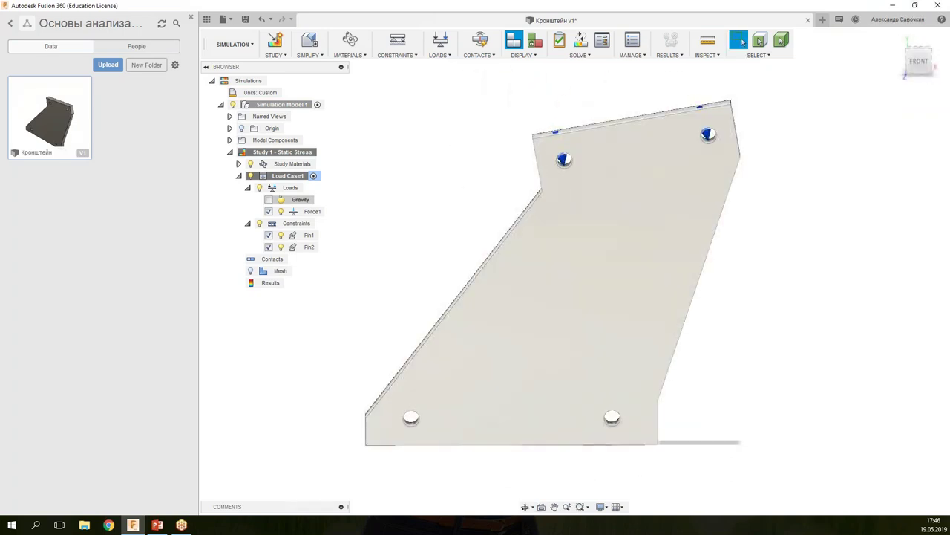
Show the calculation sequence slide full screen, then return to the simulation.
key("alt+Tab")
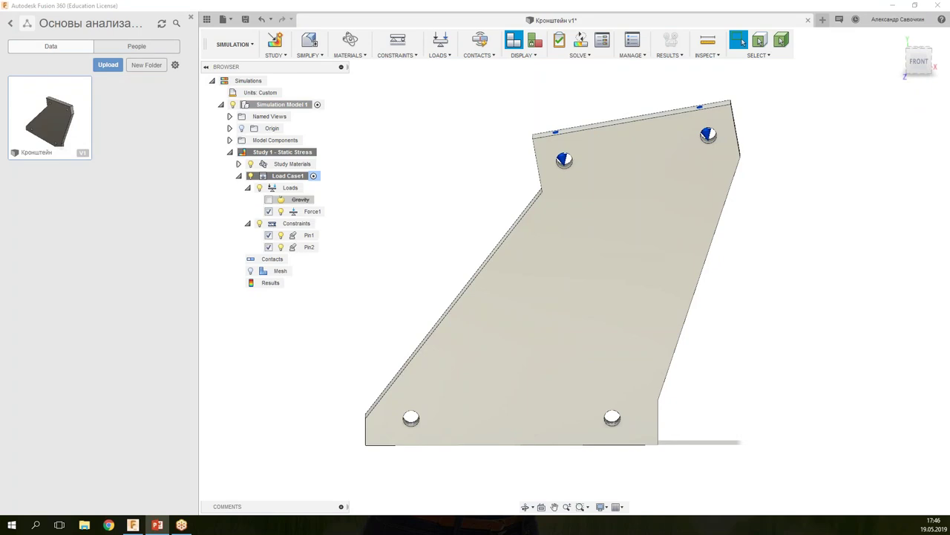
key("shift+F5")
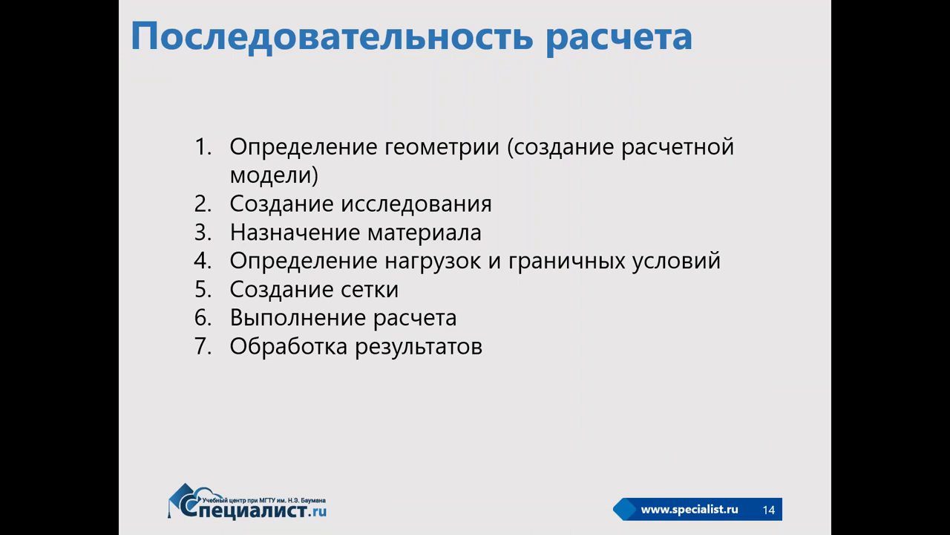
key("Escape")
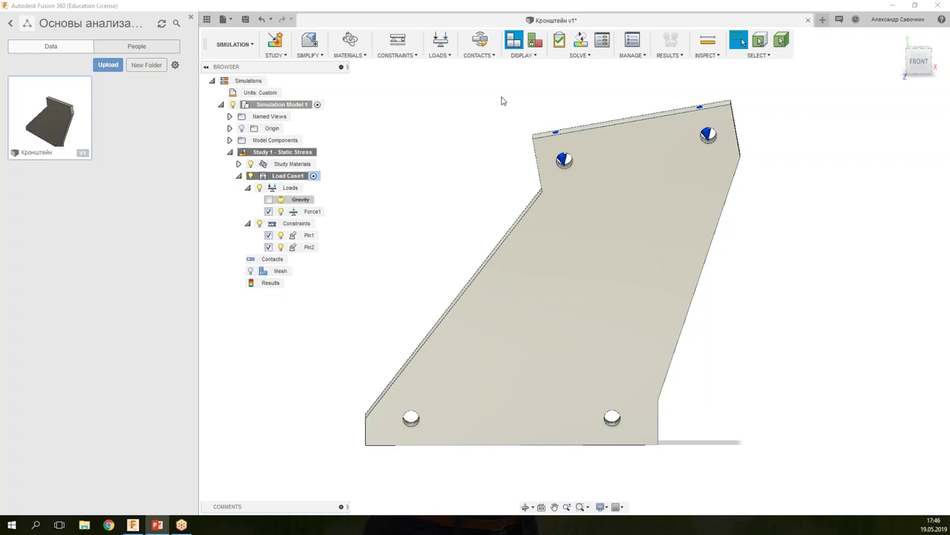
Set the model-based mesh element size finer, about midway between 1% and 10%, and confirm.
left_click(281, 271)
left_click(579, 55)
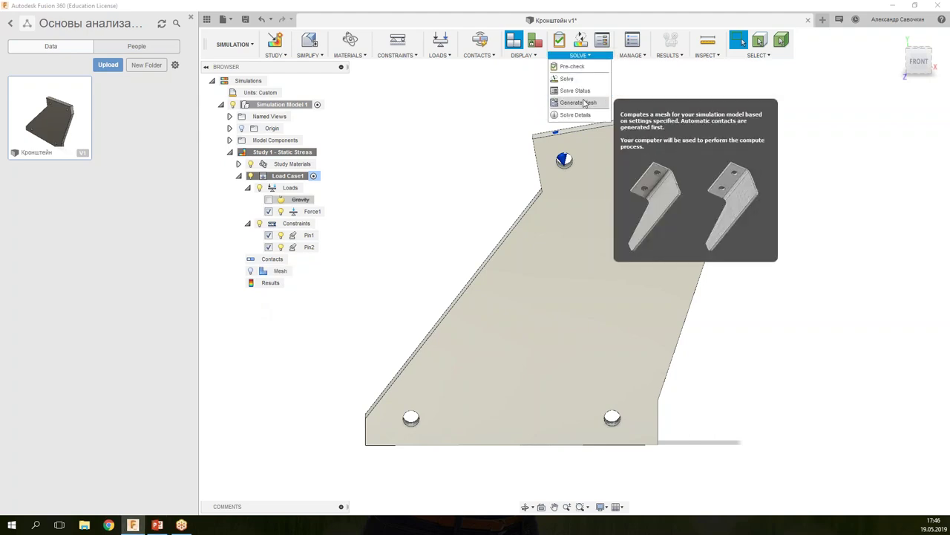
left_click(383, 233)
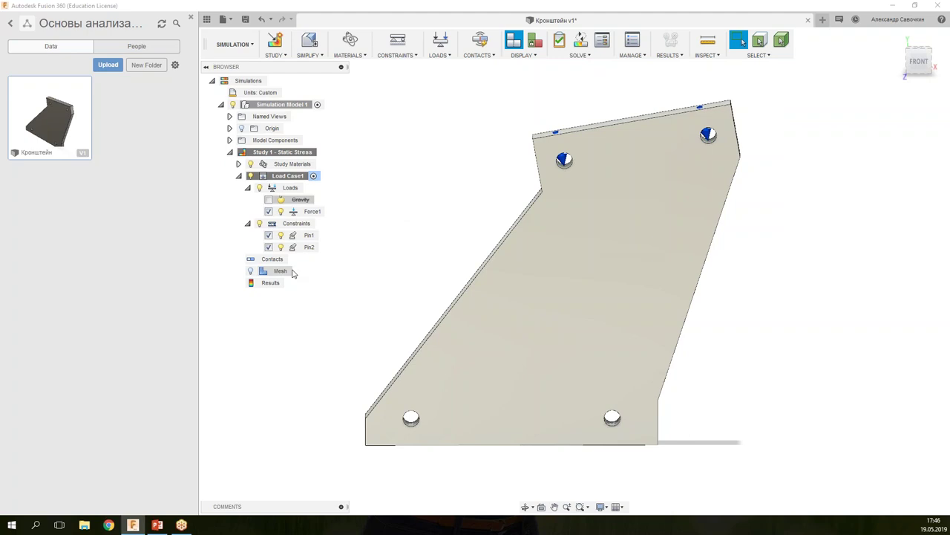
left_click(294, 272)
mouse_move(573, 186)
left_mouse_down()
mouse_move(594, 186)
mouse_move(635, 156)
left_mouse_up()
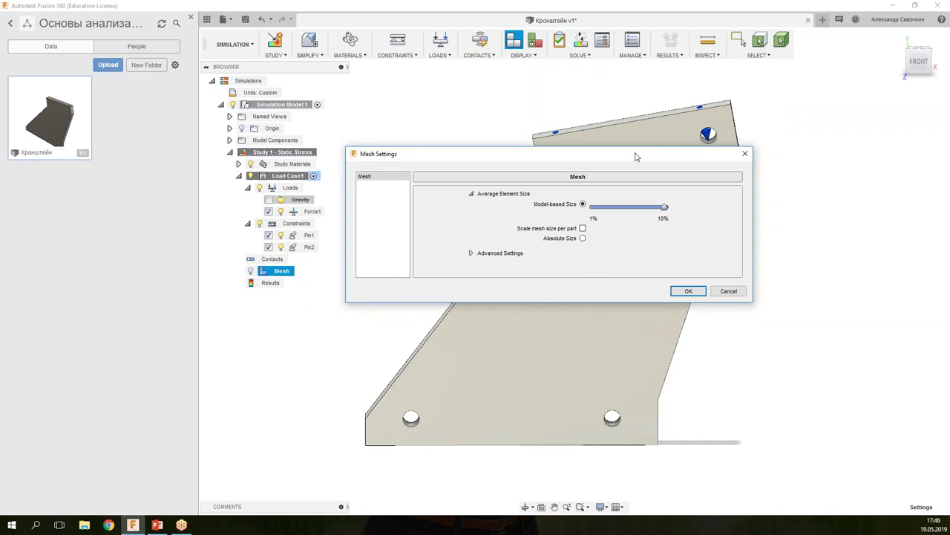
left_click(471, 254)
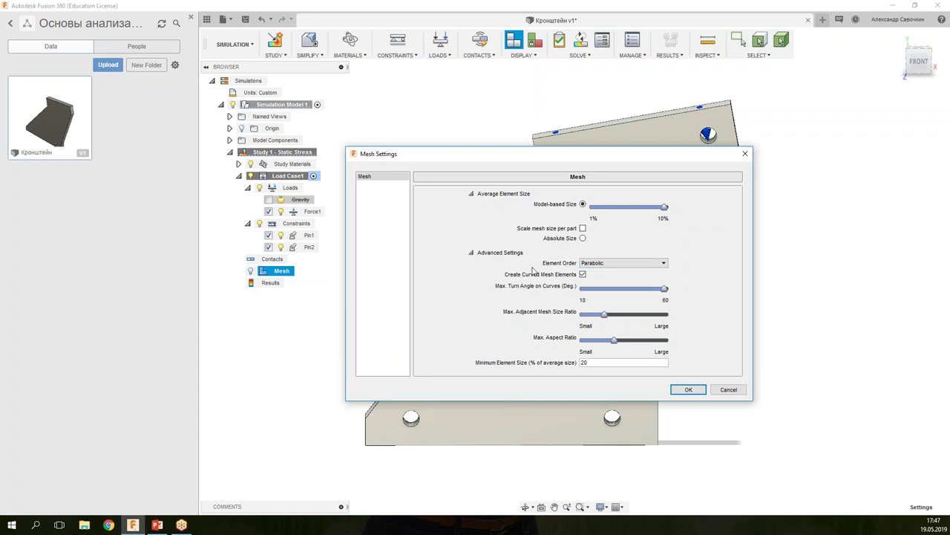
left_click(471, 254)
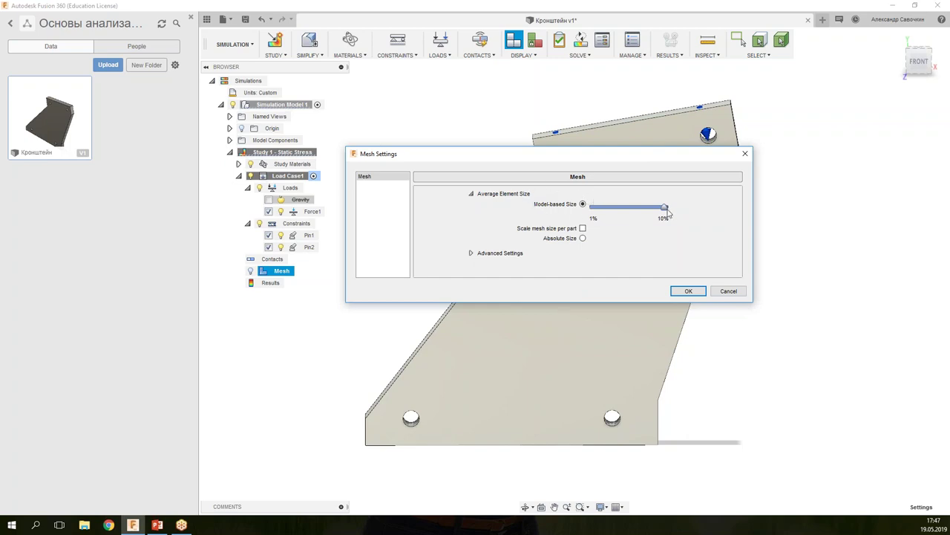
mouse_move(665, 208)
left_mouse_down()
mouse_move(603, 213)
mouse_move(621, 210)
left_mouse_up()
left_click_drag(620, 213, 624, 212)
left_click(688, 291)
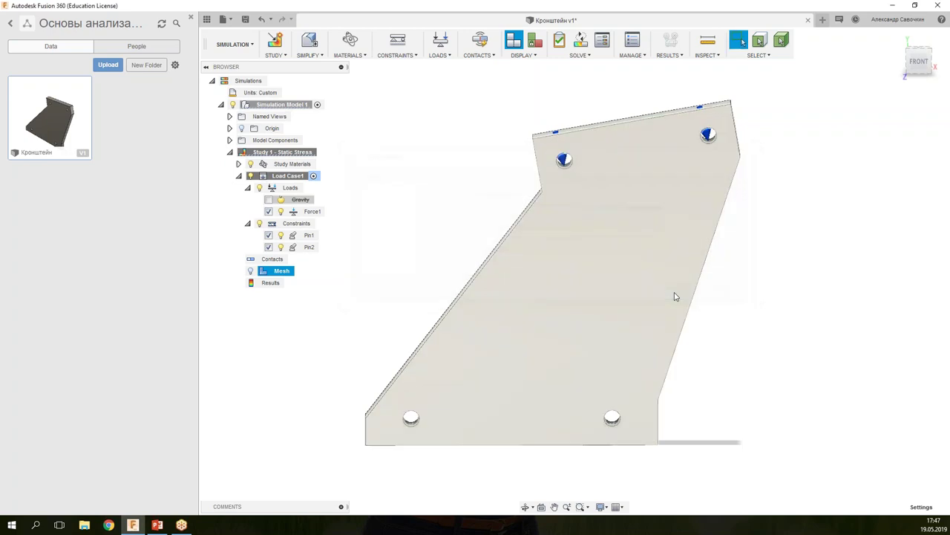
Generate the study mesh and orbit to inspect the triangular elements.
right_click(283, 276)
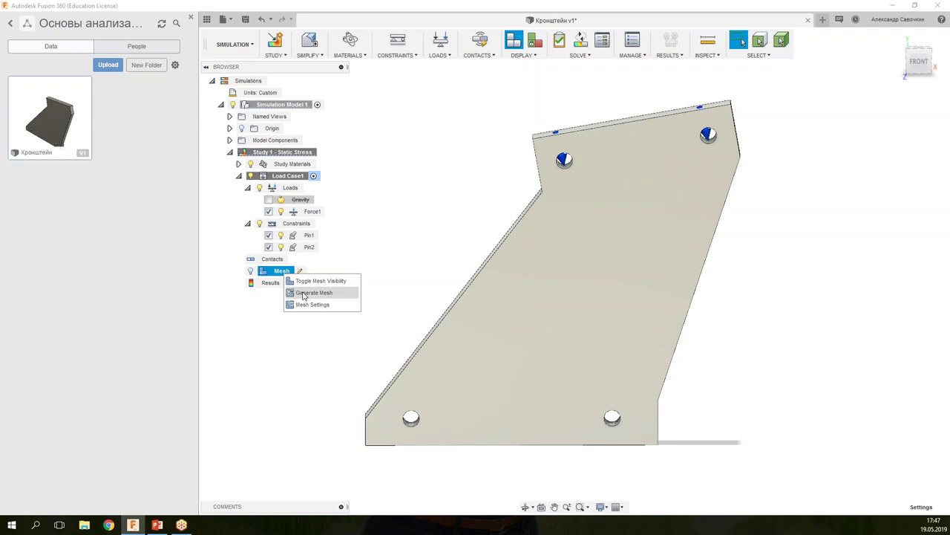
left_click(576, 59)
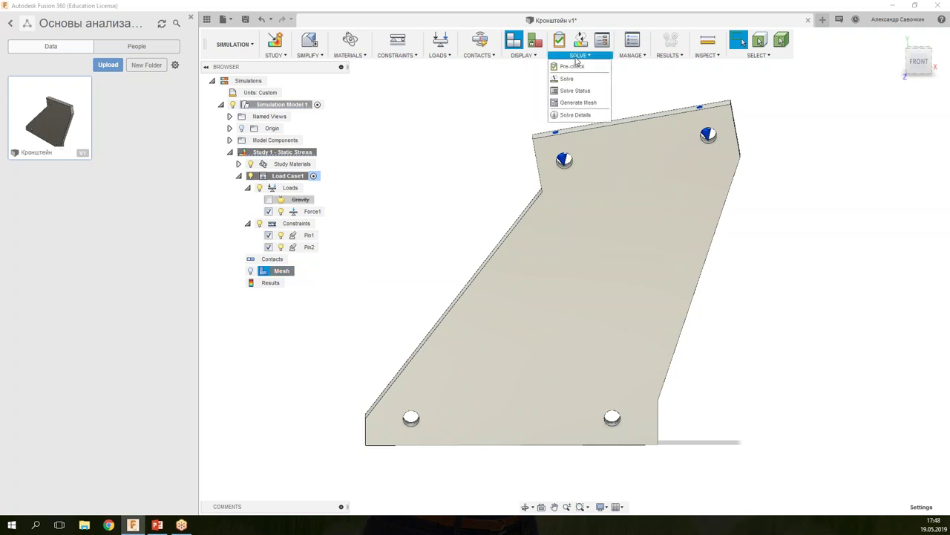
left_click(577, 103)
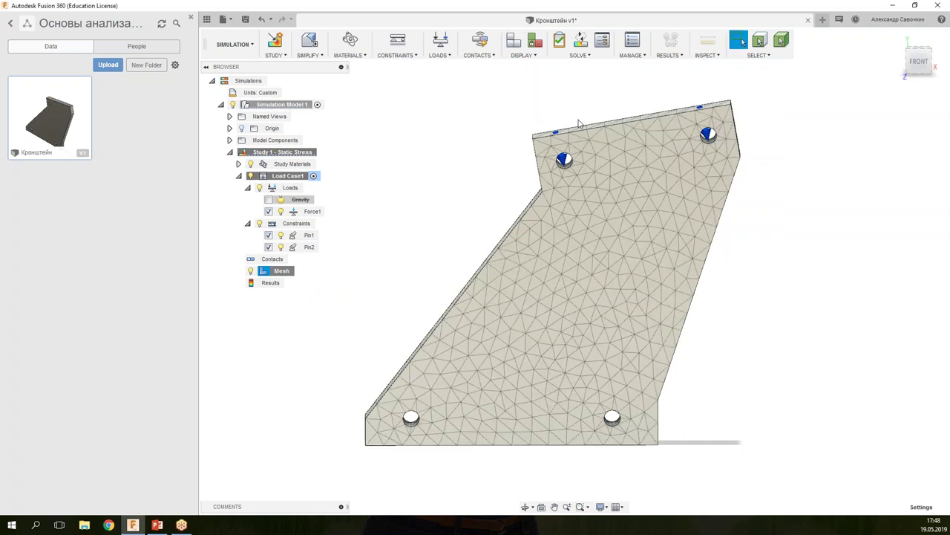
mouse_move(581, 104)
middle_mouse_down("shift")
mouse_move(717, 220)
mouse_move(509, 299)
mouse_move(505, 320)
mouse_move(514, 269)
mouse_move(601, 233)
mouse_move(532, 240)
middle_mouse_up("shift")
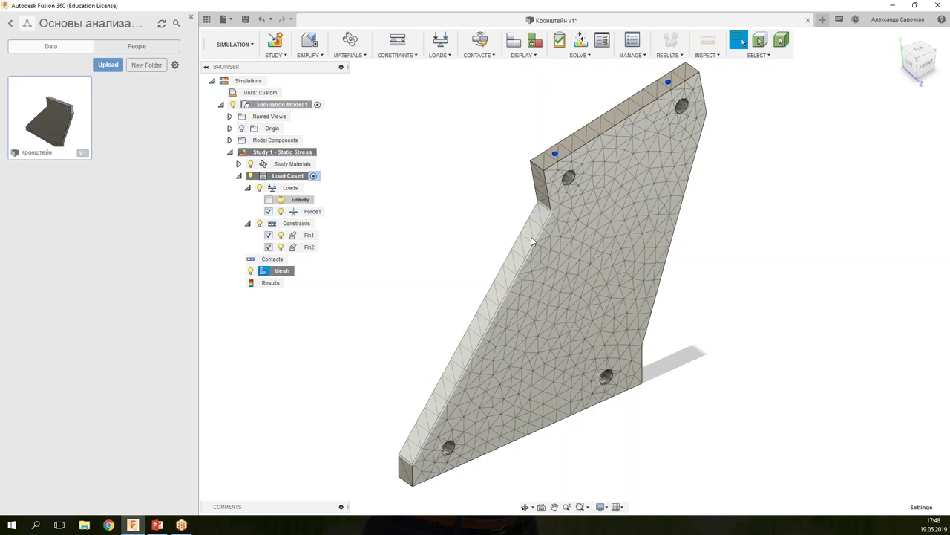
mouse_move(532, 241)
middle_mouse_down("shift")
mouse_move(491, 226)
mouse_move(500, 242)
middle_mouse_up("shift")
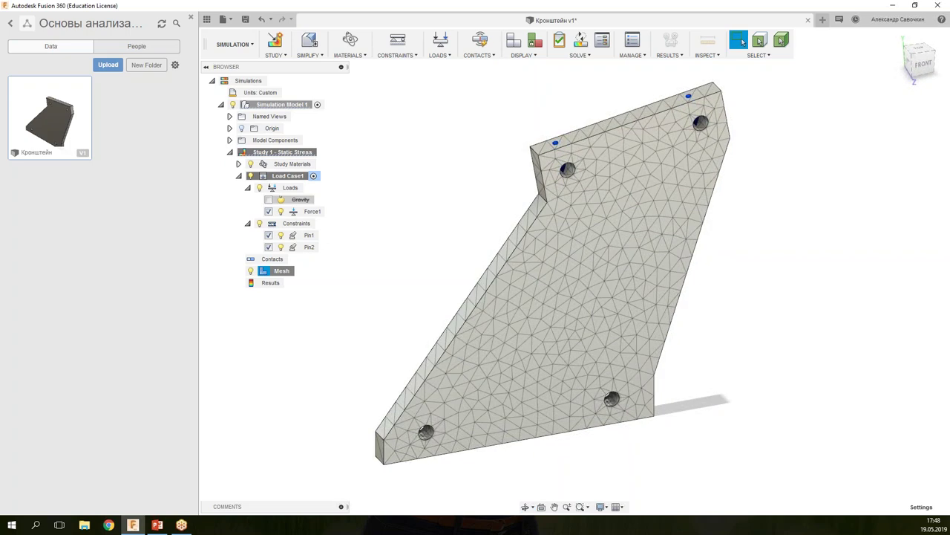
mouse_move(586, 36)
left_mouse_down()
mouse_move(574, 28)
mouse_move(564, 50)
left_mouse_up()
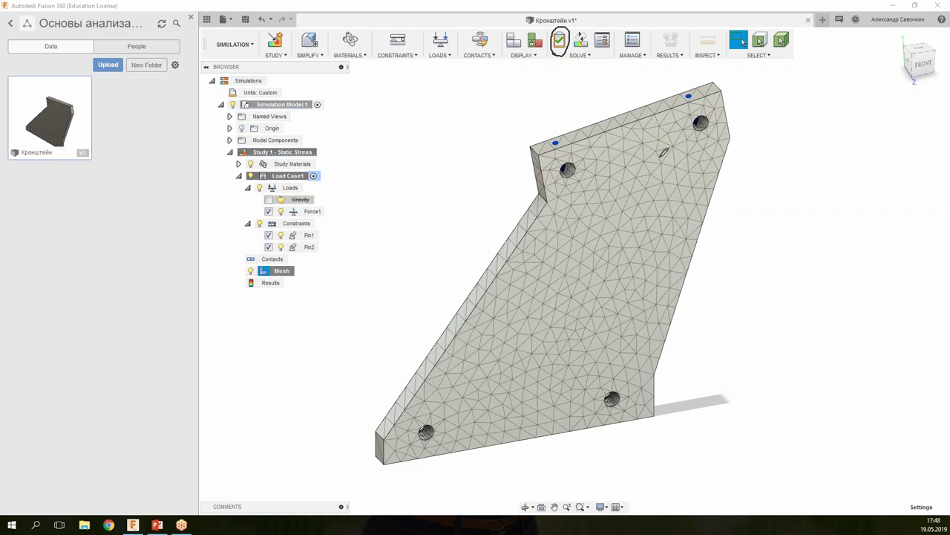
key("Escape")
left_click(559, 41)
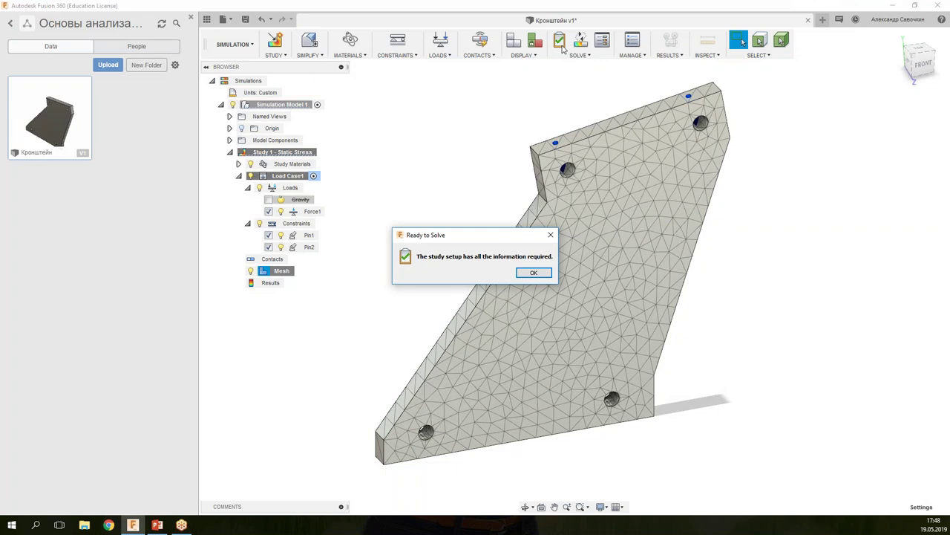
left_click(541, 272)
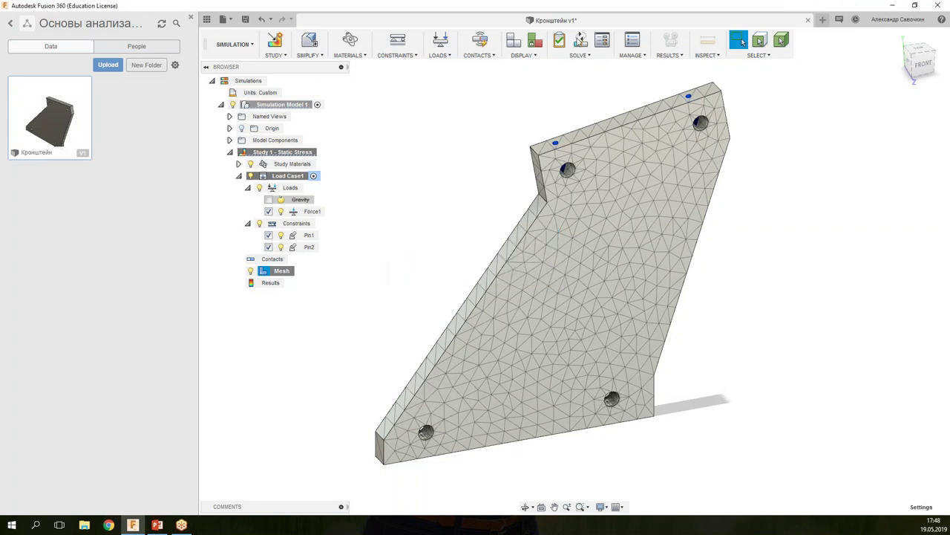
left_click(580, 40)
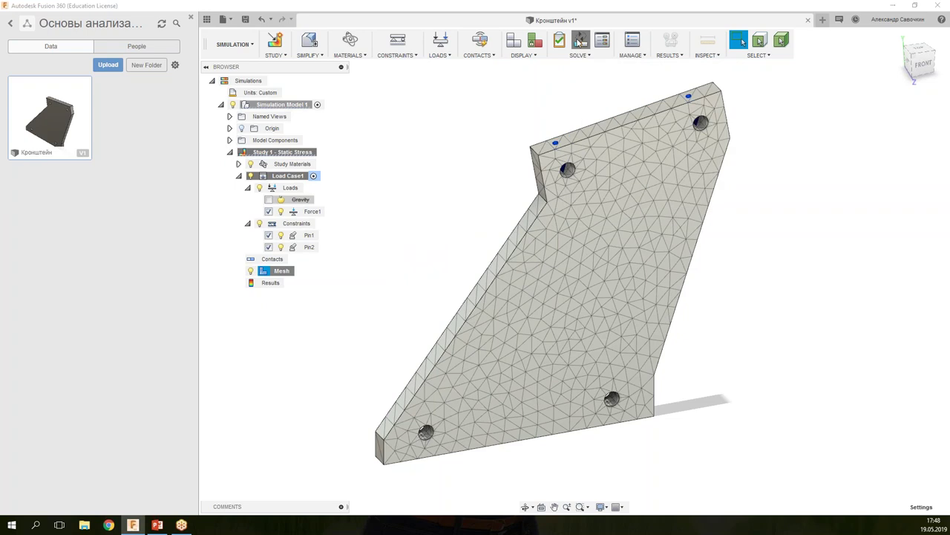
Solve the static stress study locally and expand the job to watch its progress.
left_click_drag(530, 110, 576, 109)
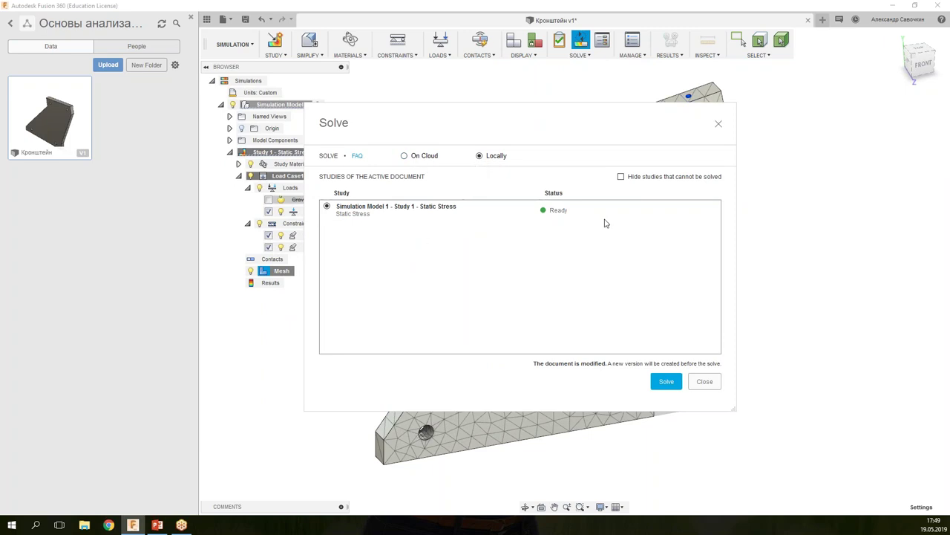
left_click(666, 381)
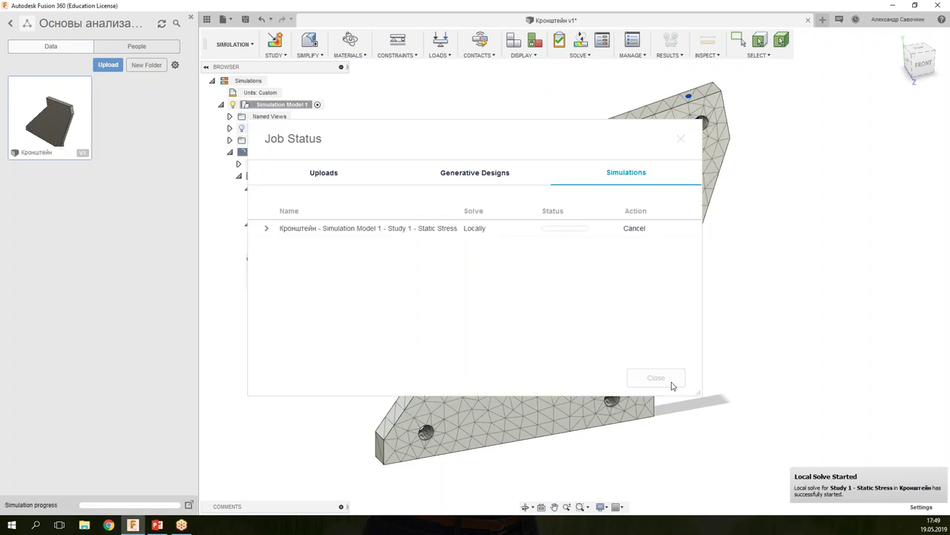
left_click(268, 230)
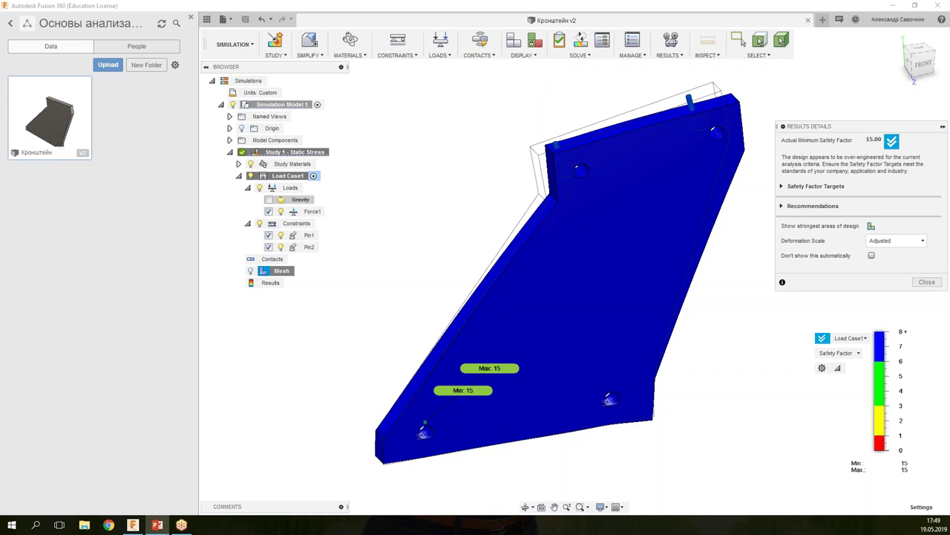
Bring the PowerPoint slideshow with the Результат slide to the front.
left_click(157, 524)
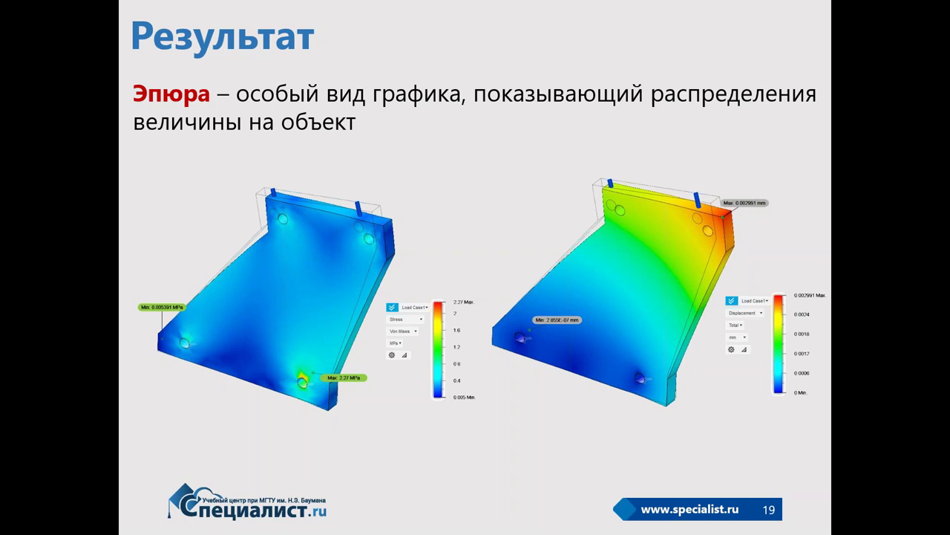
Switch from the PowerPoint slideshow back to Fusion 360's safety factor results.
key("alt+Tab")
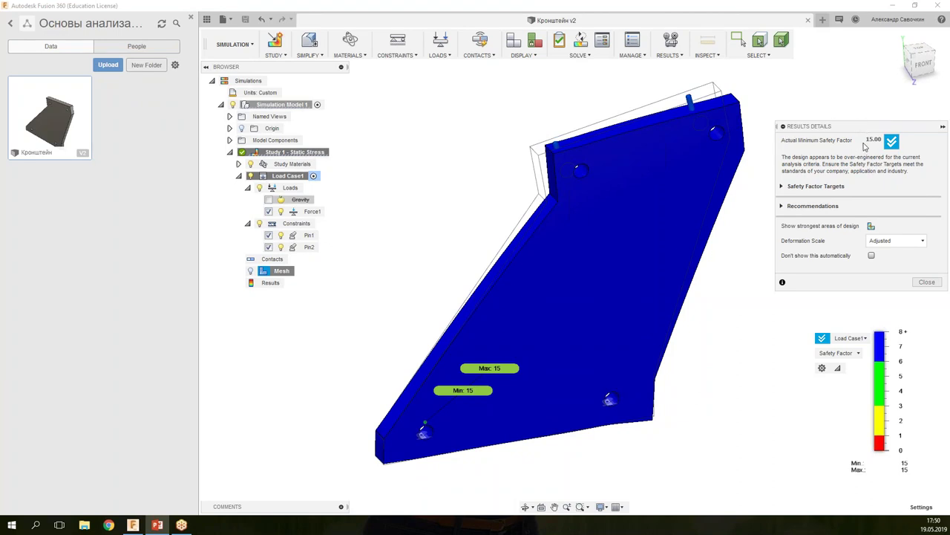
Switch the results plot to Von Mises stress and zoom and orbit to inspect the 2.32 MPa peak.
left_click(849, 357)
left_click(837, 376)
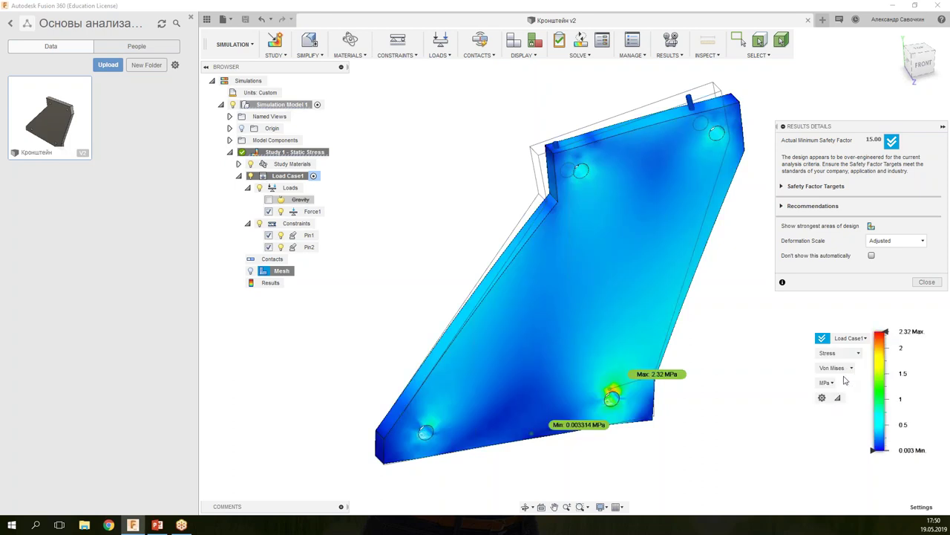
mouse_move(711, 405)
middle_mouse_down("shift")
mouse_move(752, 403)
mouse_move(713, 394)
mouse_move(618, 420)
middle_mouse_up("shift")
scroll(617, 421, "up", 2)
scroll(620, 420, "up", 2)
scroll(620, 420, "up", 1)
scroll(586, 392, "down", 3)
middle_click_drag(587, 392, 673, 282, "shift")
left_click(858, 354)
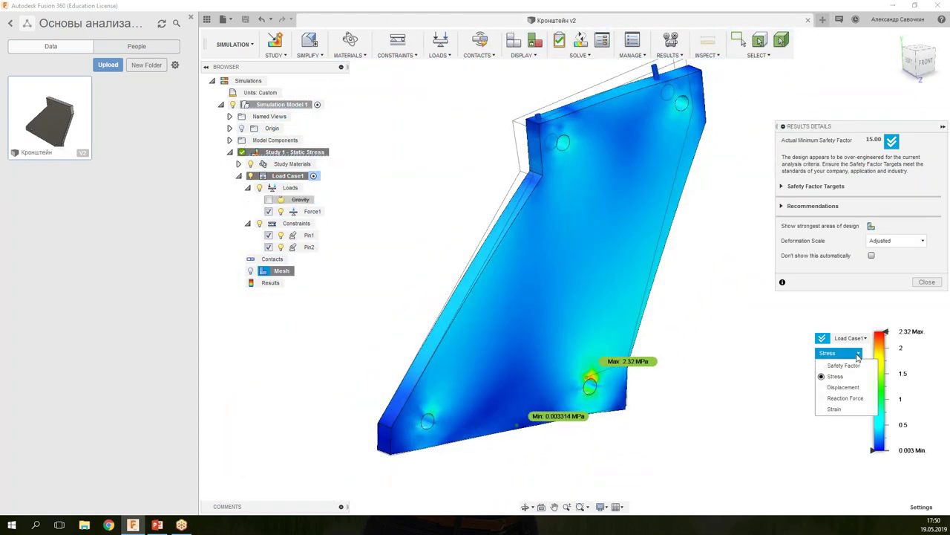
Show total displacement results, peaking at 0.002999 mm, and orbit to view them from several angles.
left_click(854, 387)
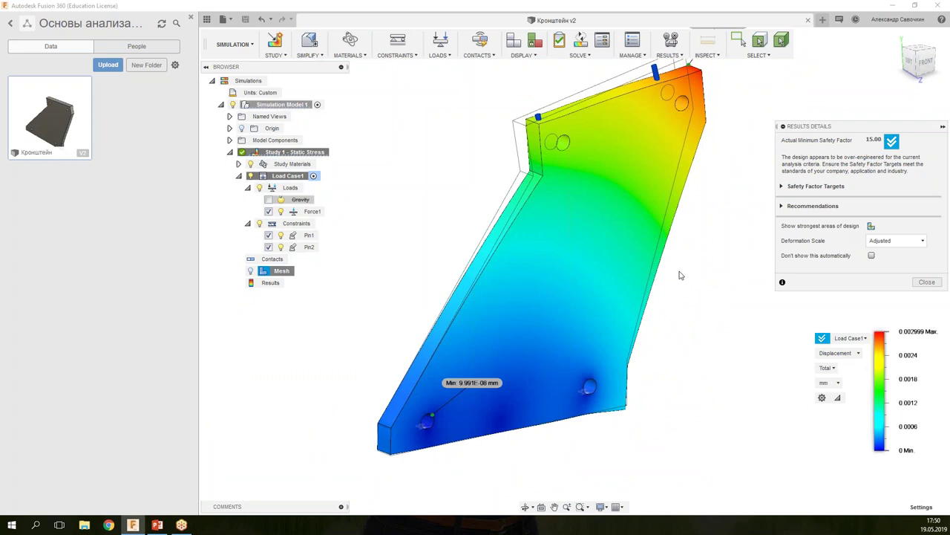
mouse_move(679, 278)
middle_mouse_down("shift")
mouse_move(586, 276)
mouse_move(670, 255)
mouse_move(710, 184)
middle_mouse_up("shift")
mouse_move(724, 154)
middle_mouse_down("shift")
mouse_move(779, 193)
mouse_move(704, 193)
mouse_move(684, 235)
middle_mouse_up("shift")
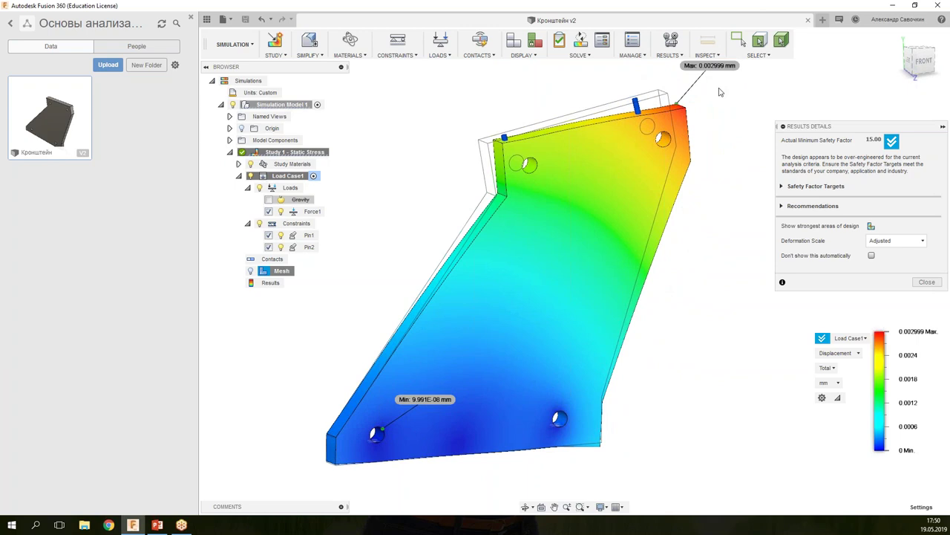
mouse_move(749, 142)
middle_mouse_down("shift")
mouse_move(692, 138)
mouse_move(665, 152)
middle_mouse_up("shift")
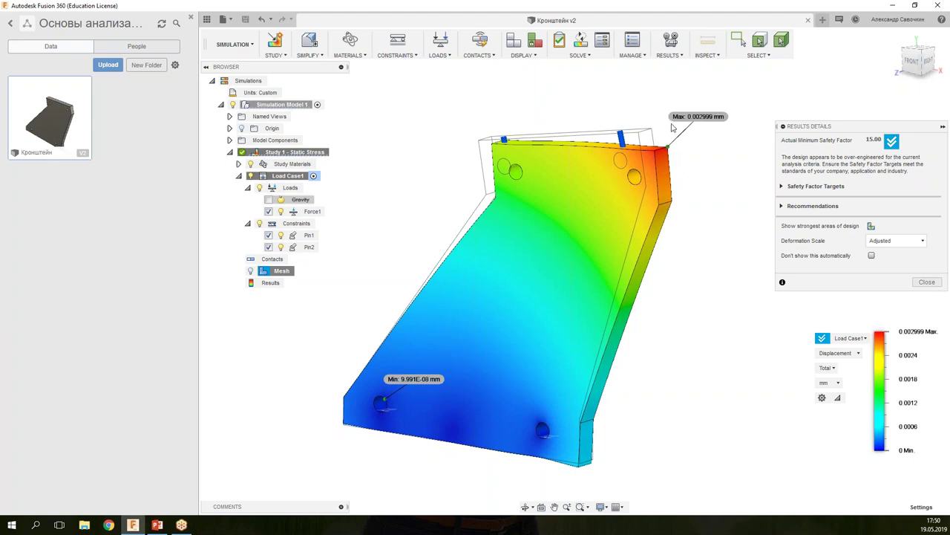
mouse_move(655, 320)
middle_mouse_down("shift")
mouse_move(721, 318)
mouse_move(701, 307)
middle_mouse_up("shift")
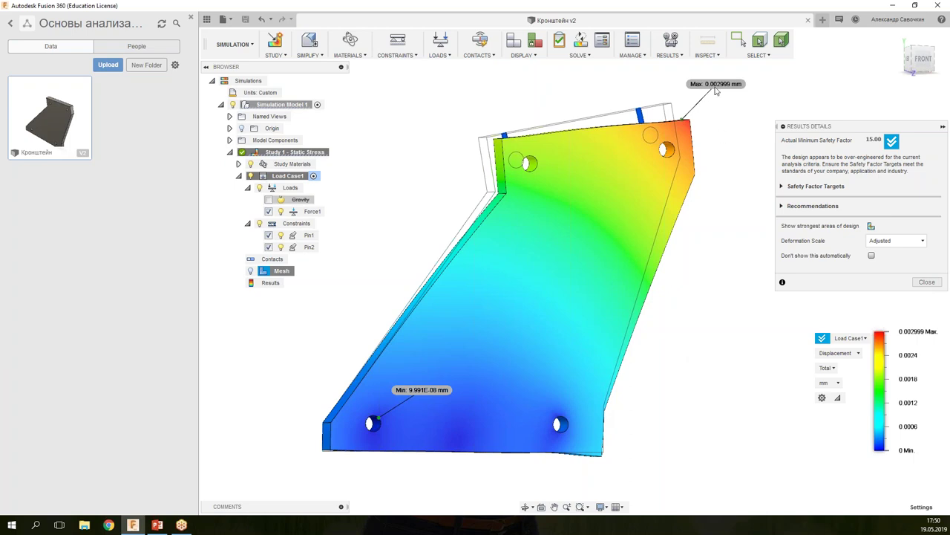
left_click(837, 353)
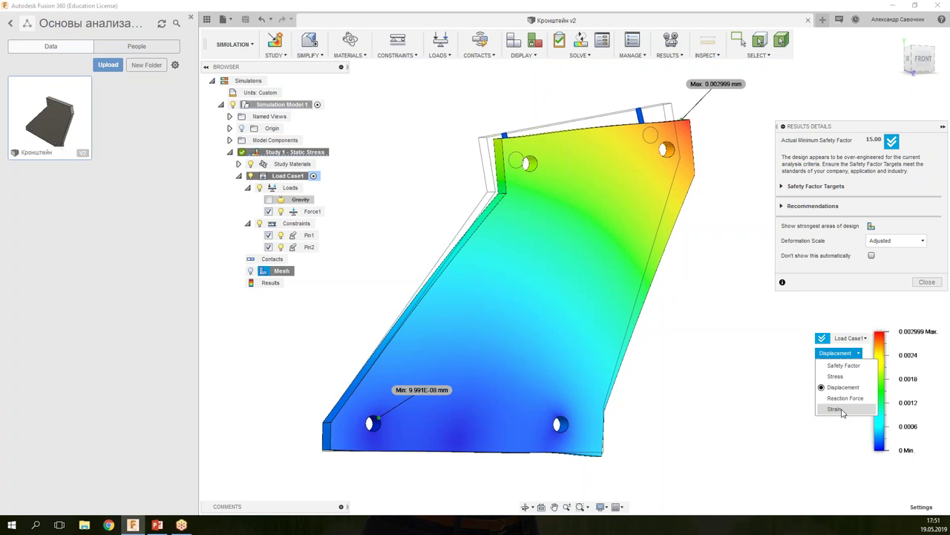
Review the Strain and Reaction Force plots, then switch back to Von Mises stress.
left_click(835, 409)
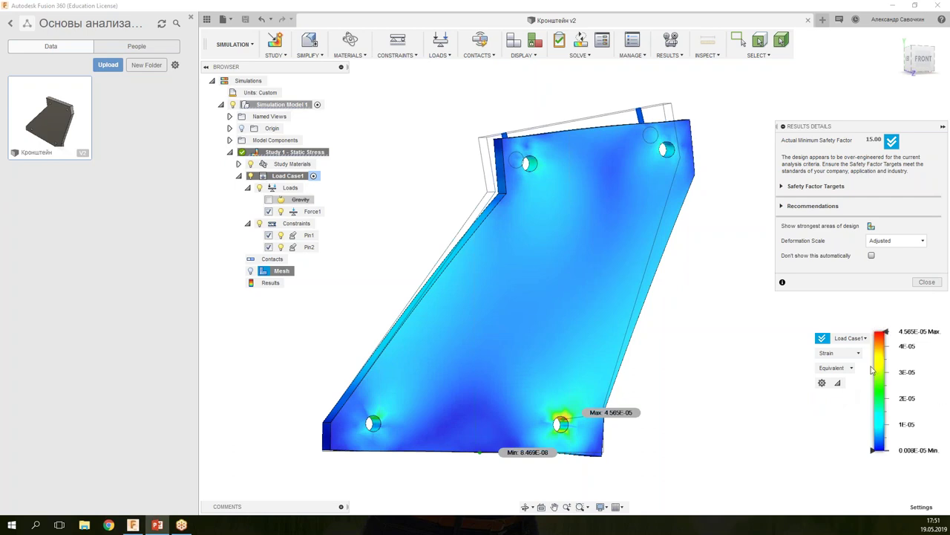
mouse_move(849, 338)
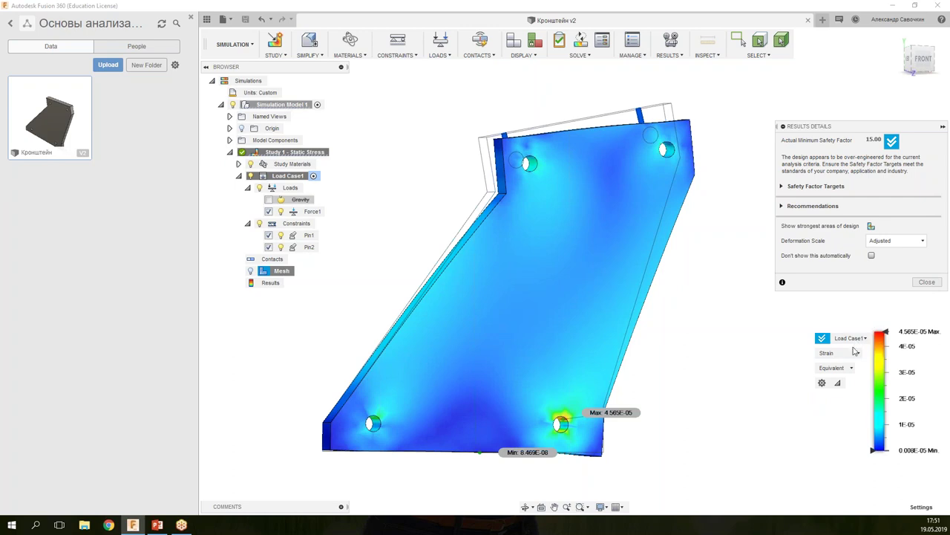
left_click(857, 353)
left_click(844, 398)
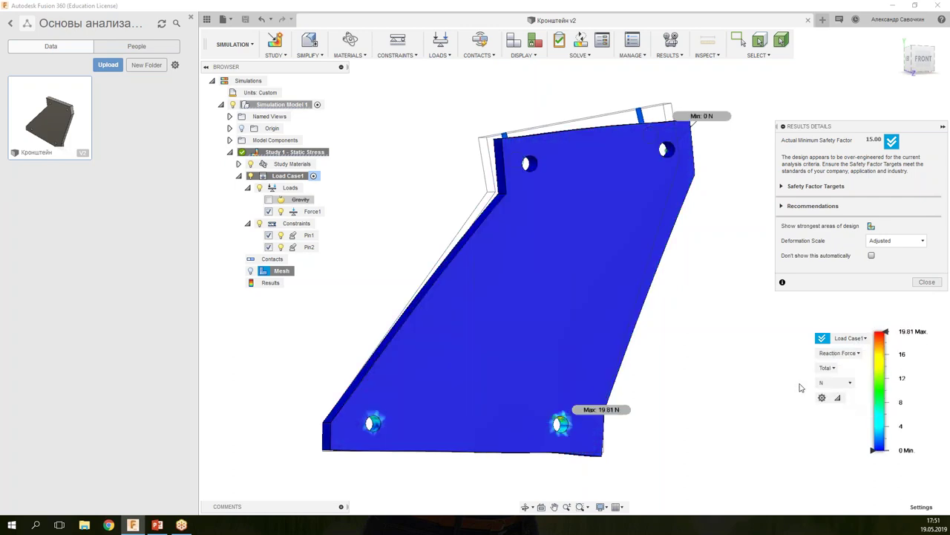
mouse_move(684, 447)
middle_mouse_down("shift")
mouse_move(648, 458)
mouse_move(555, 434)
middle_mouse_up("shift")
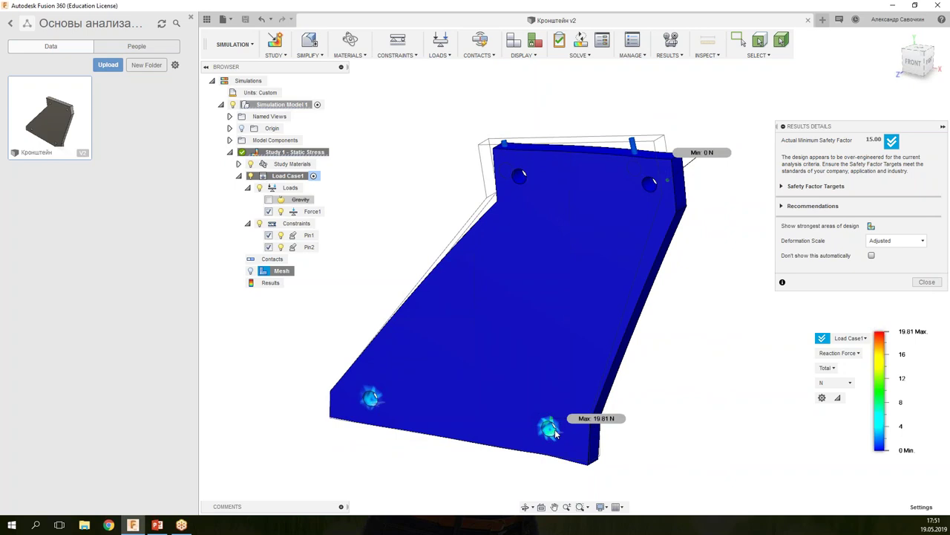
middle_click_drag(502, 329, 609, 327, "shift")
left_click(839, 353)
left_click(835, 376)
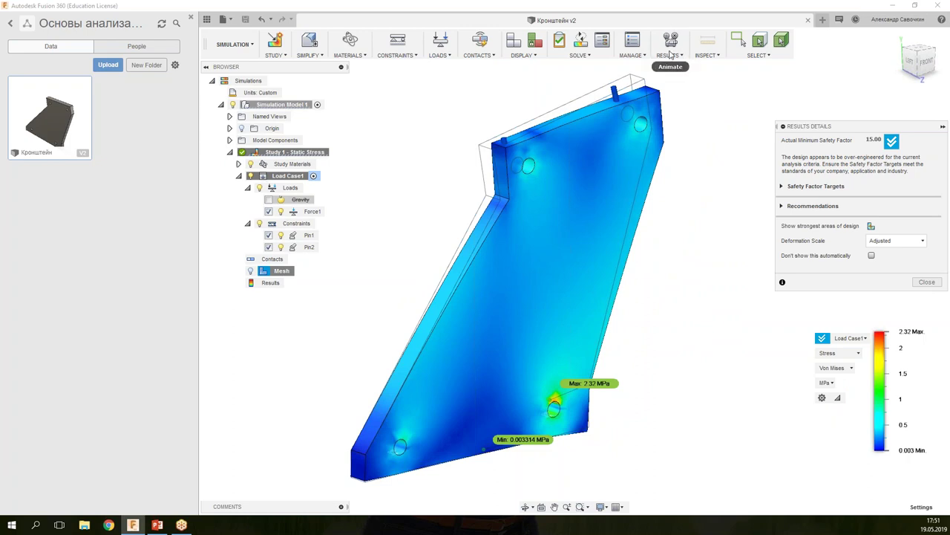
Animate the stress result with 15 steps and play it.
left_click(670, 55)
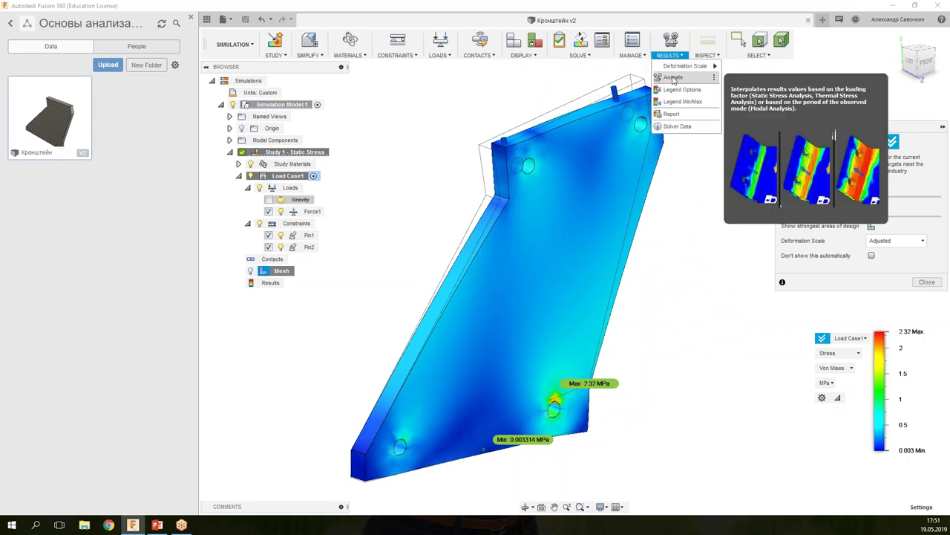
left_click(674, 78)
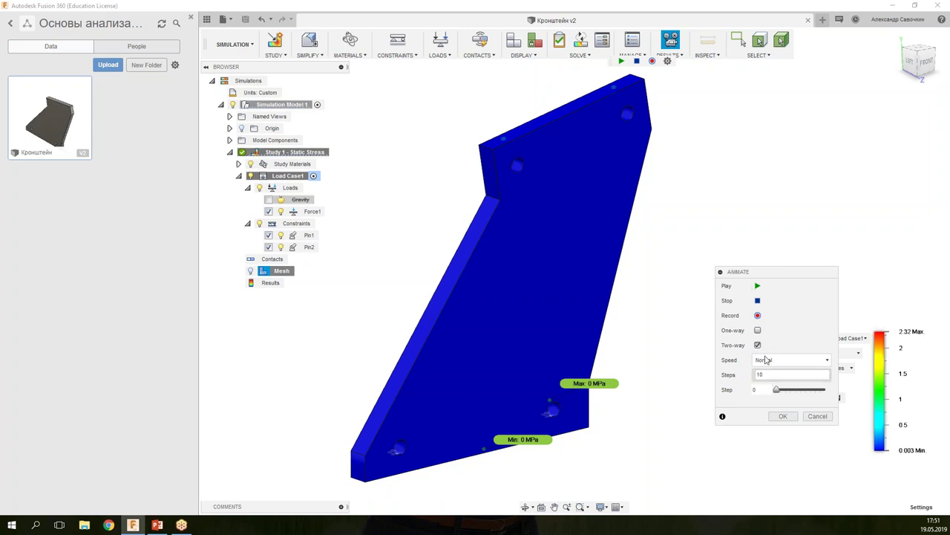
double_click(770, 375)
type("15")
left_click(758, 288)
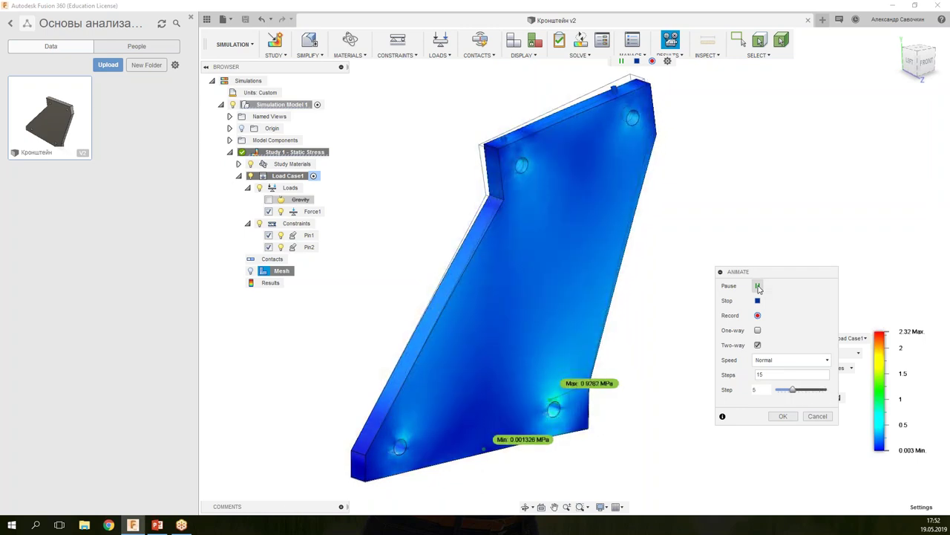
Raise the animation speed to Fast, then Fastest, and close the animation.
left_click(774, 361)
left_click(782, 409)
middle_click_drag(682, 344, 607, 336, "shift")
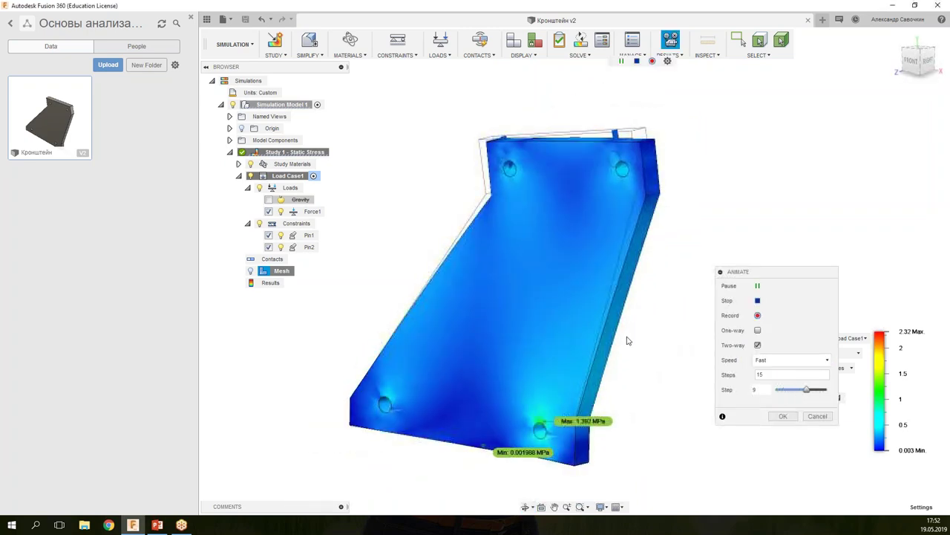
left_click(766, 362)
left_click(775, 417)
middle_click_drag(711, 361, 674, 361, "shift")
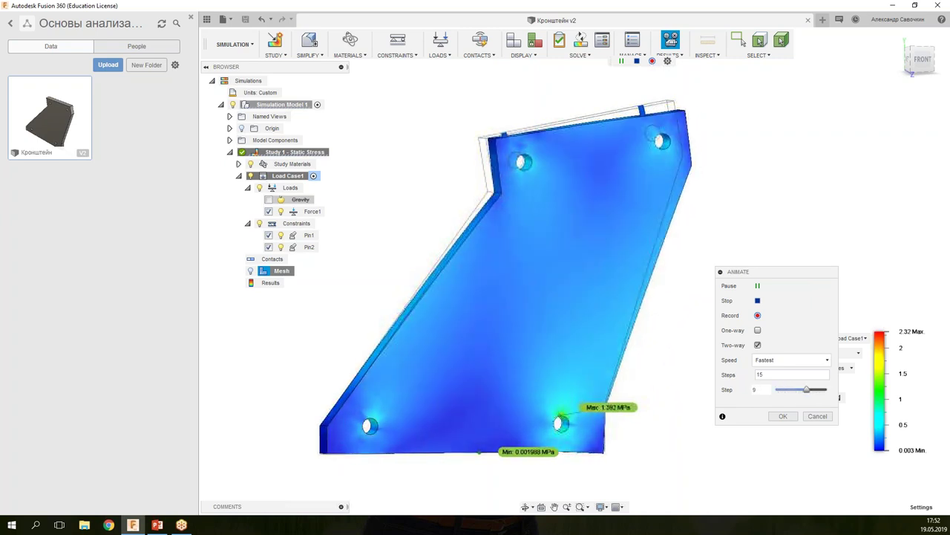
left_click(779, 417)
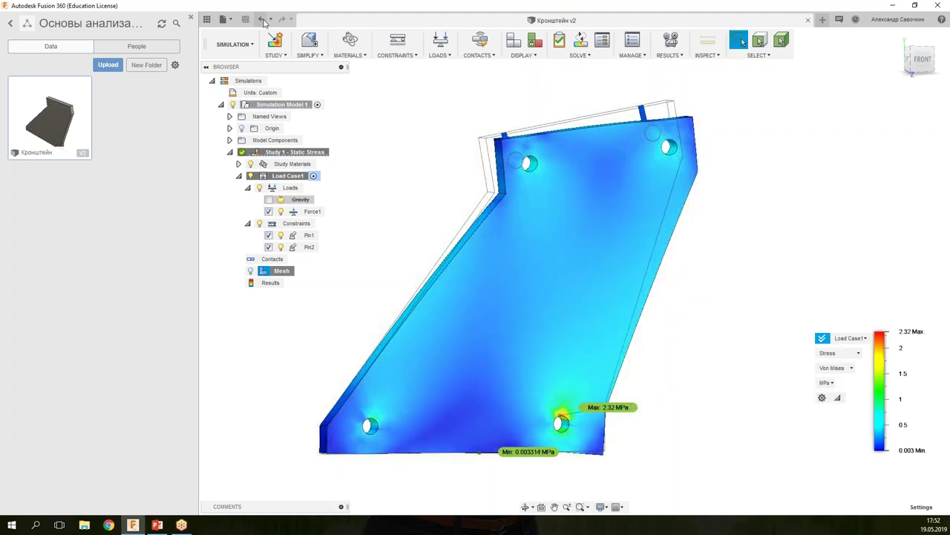
Bring the PowerPoint slideshow to the front, showing slide 20 'Постановка задачи'.
key("alt+Tab")
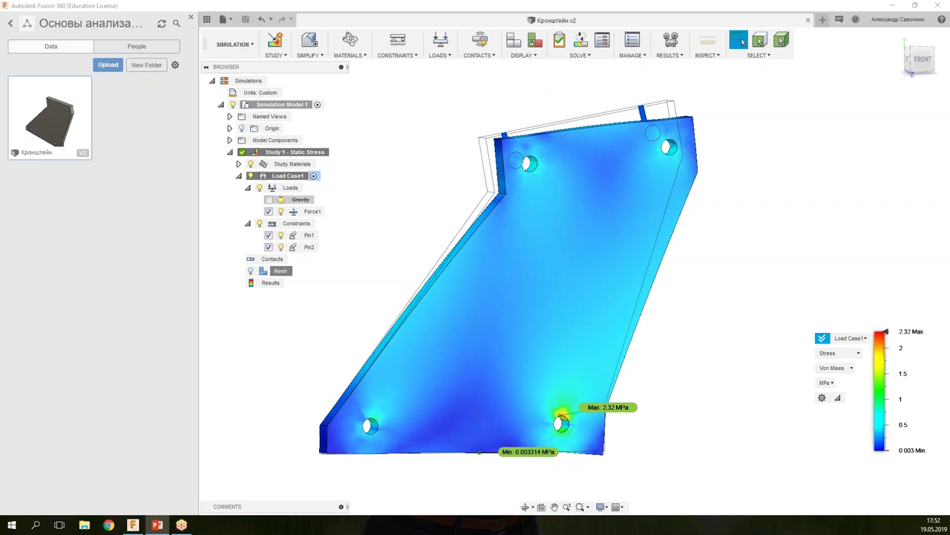
left_click(157, 525)
left_click(157, 524)
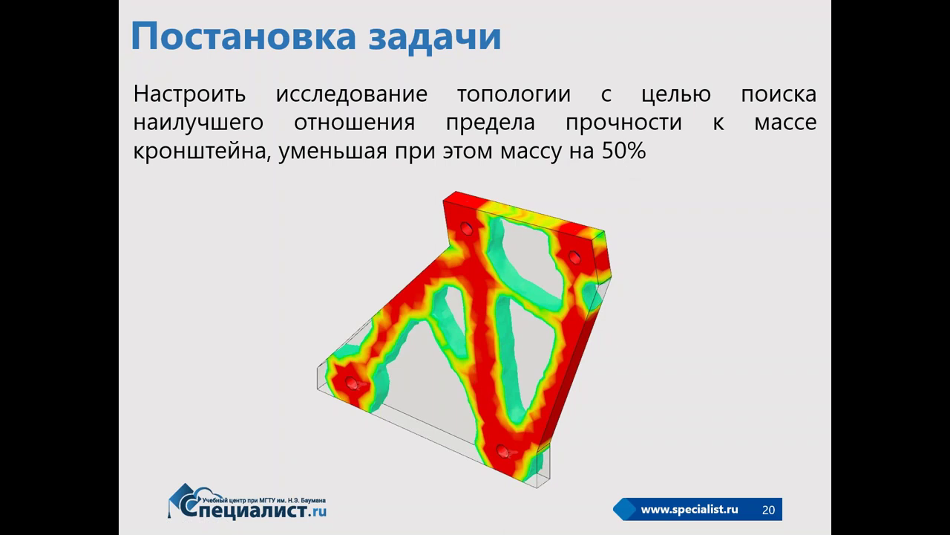
Return from slide 20 to Fusion 360's von Mises stress plot.
key("alt+Tab")
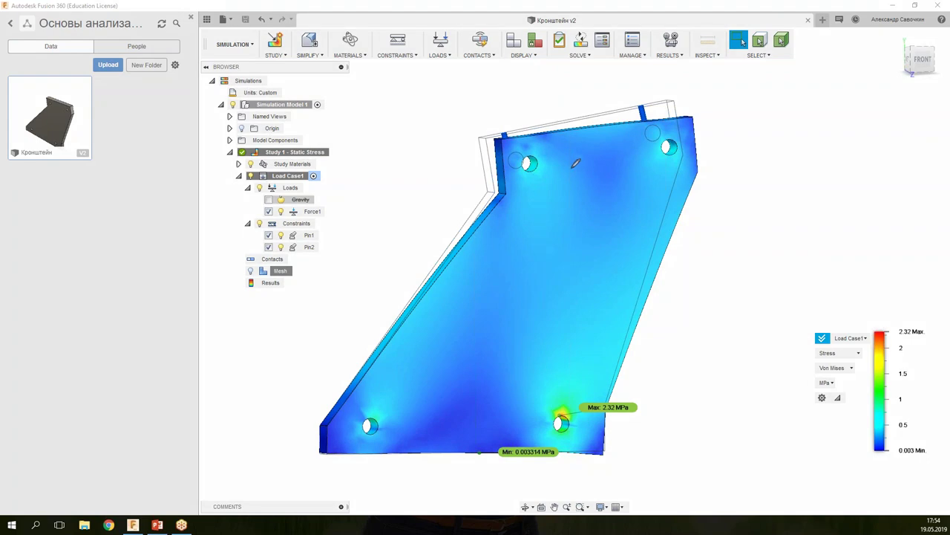
mouse_move(558, 147)
left_mouse_down()
mouse_move(524, 134)
mouse_move(557, 147)
left_mouse_up()
left_click_drag(667, 174, 698, 137)
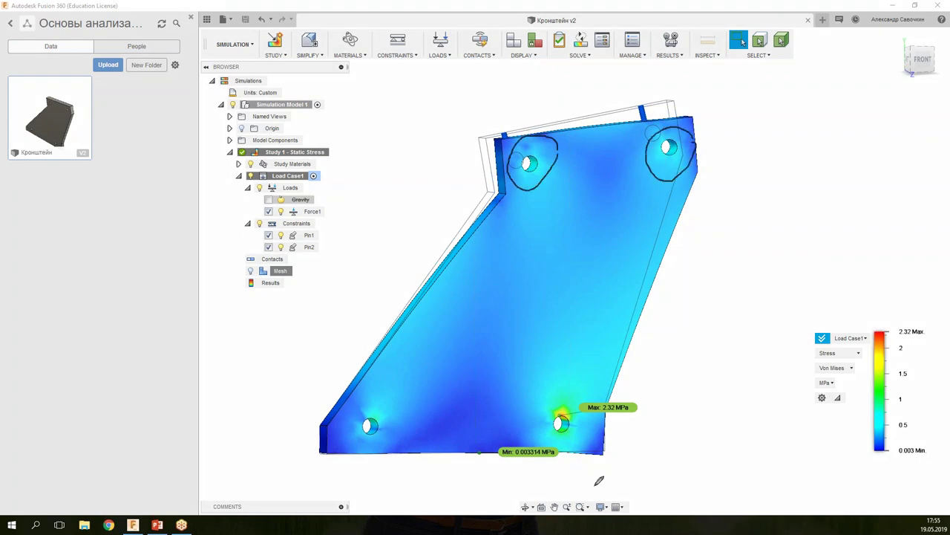
left_click_drag(585, 440, 564, 447)
left_click_drag(347, 438, 397, 442)
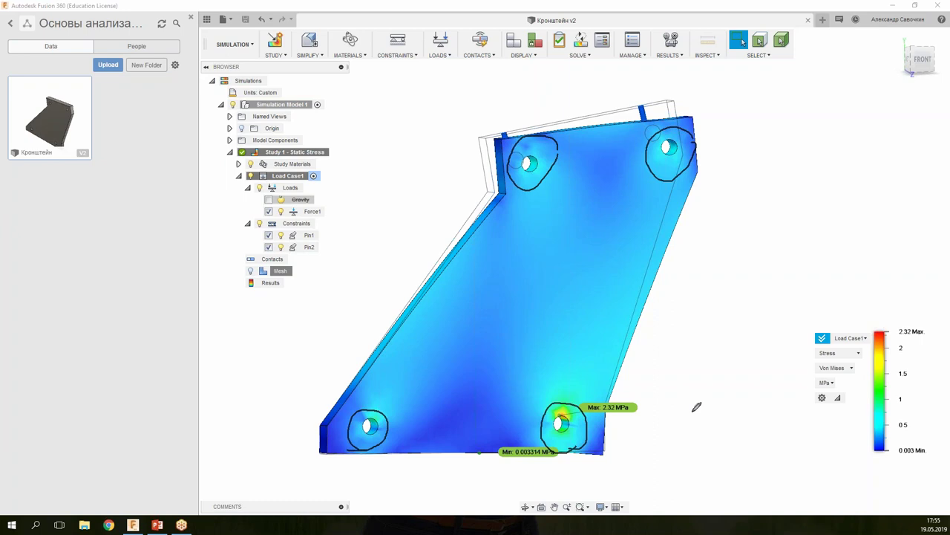
key("Escape")
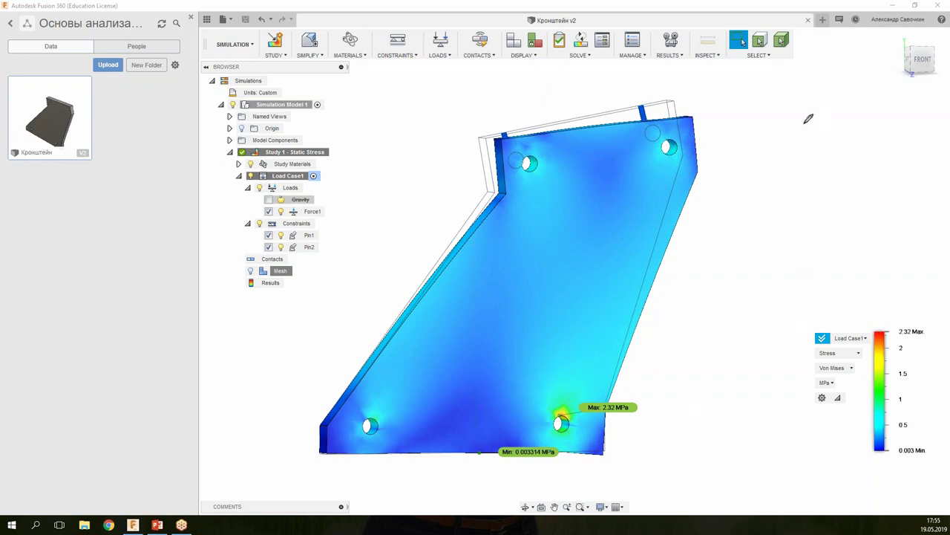
Create a new Shape Optimization simulation study, Study 2.
right_click(251, 81)
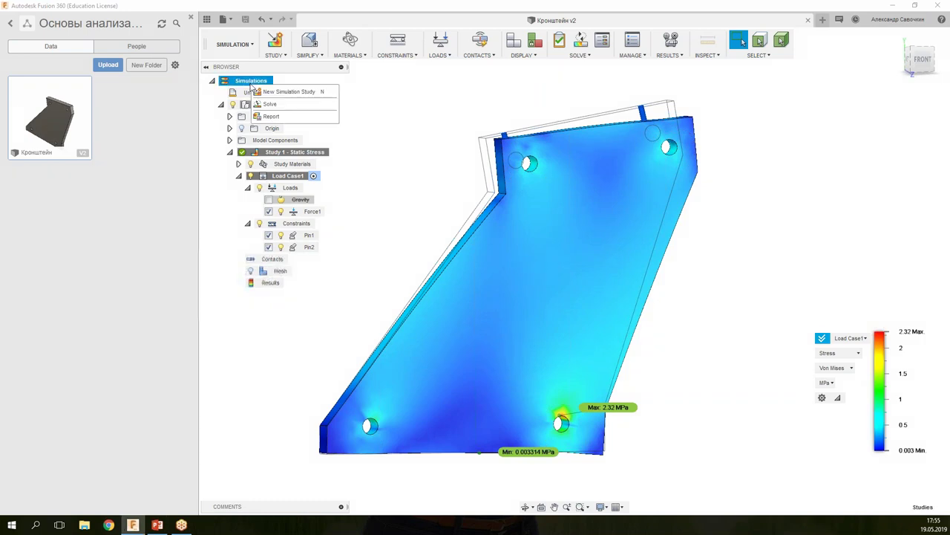
left_click(297, 93)
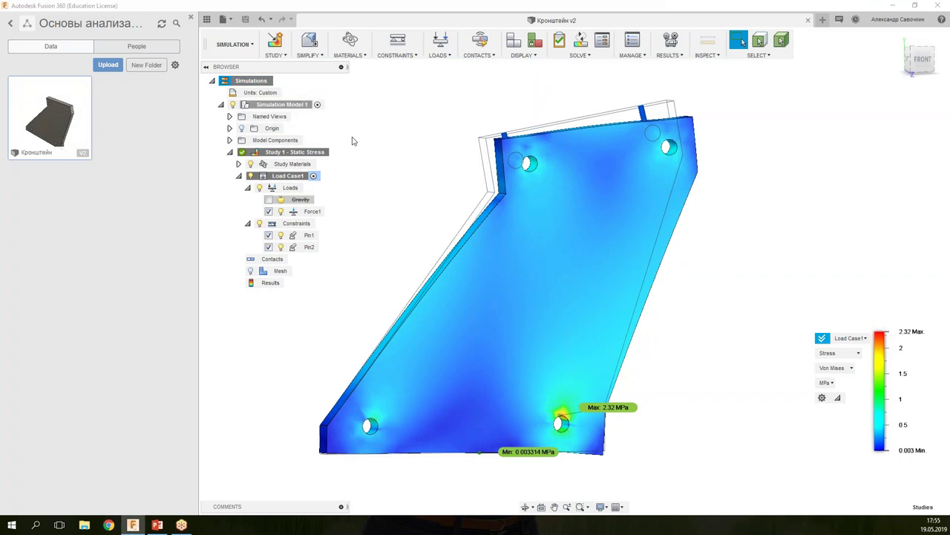
left_click(458, 253)
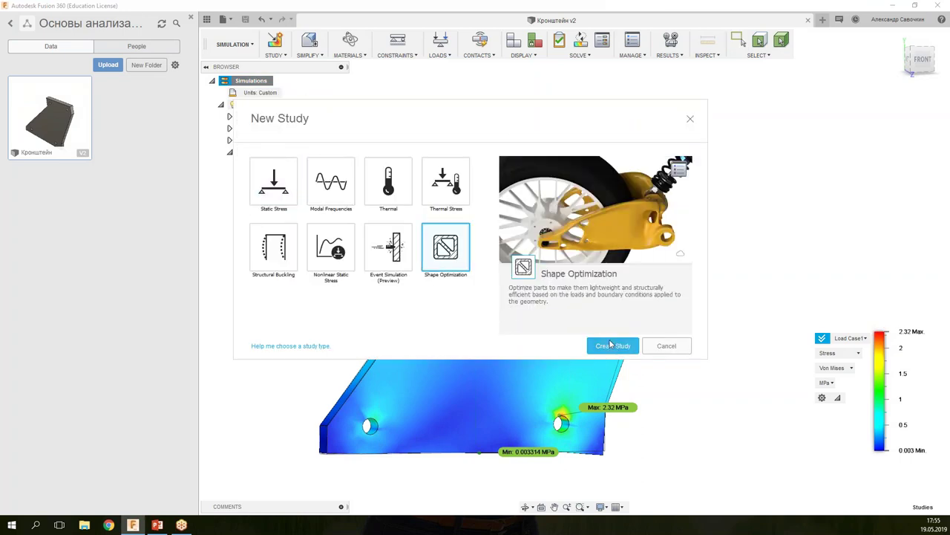
left_click(613, 346)
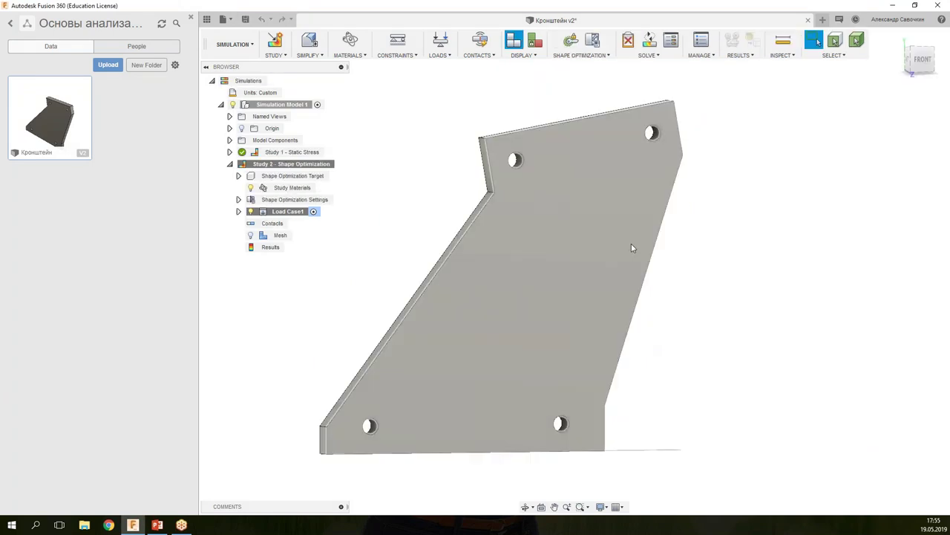
middle_click_drag(630, 247, 647, 263, "shift")
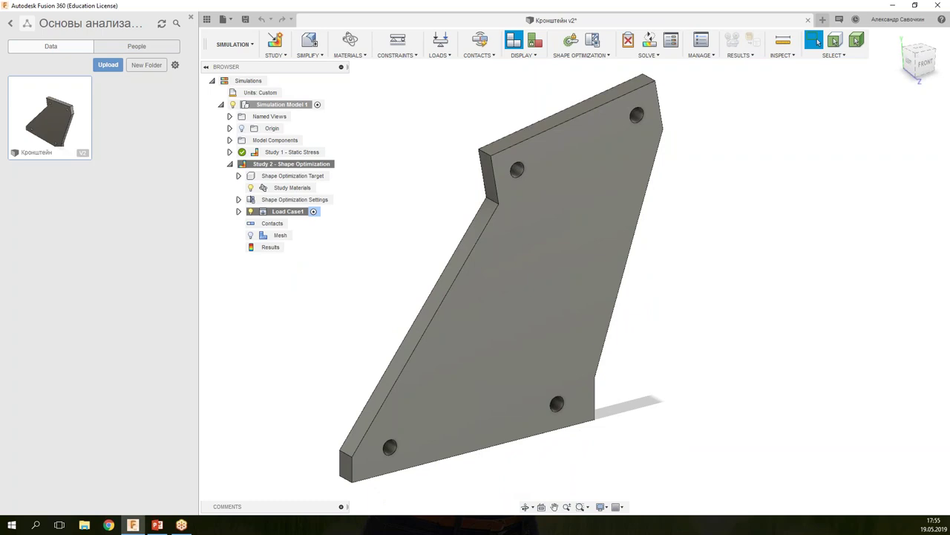
key("alt+Tab")
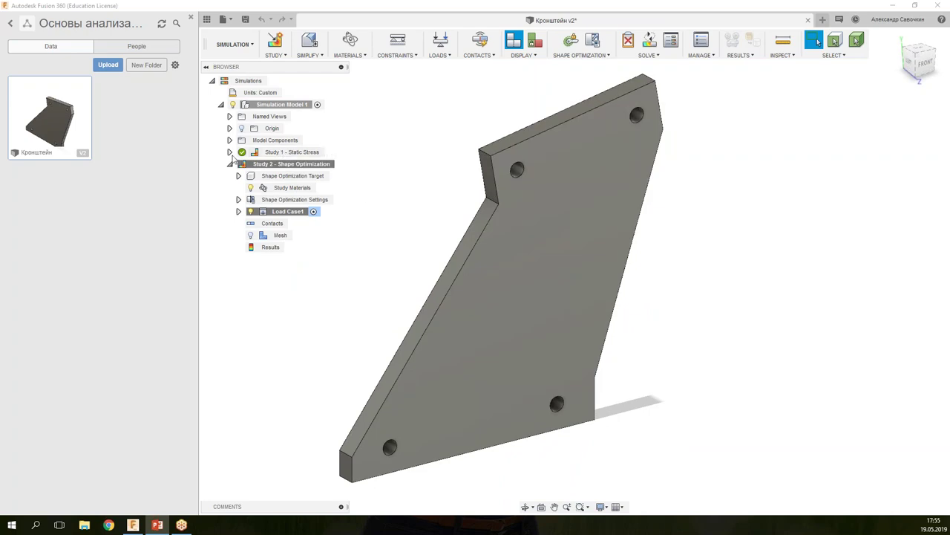
Copy Force1 from Study 1 into Study 2's Load Case1.
left_click(230, 151)
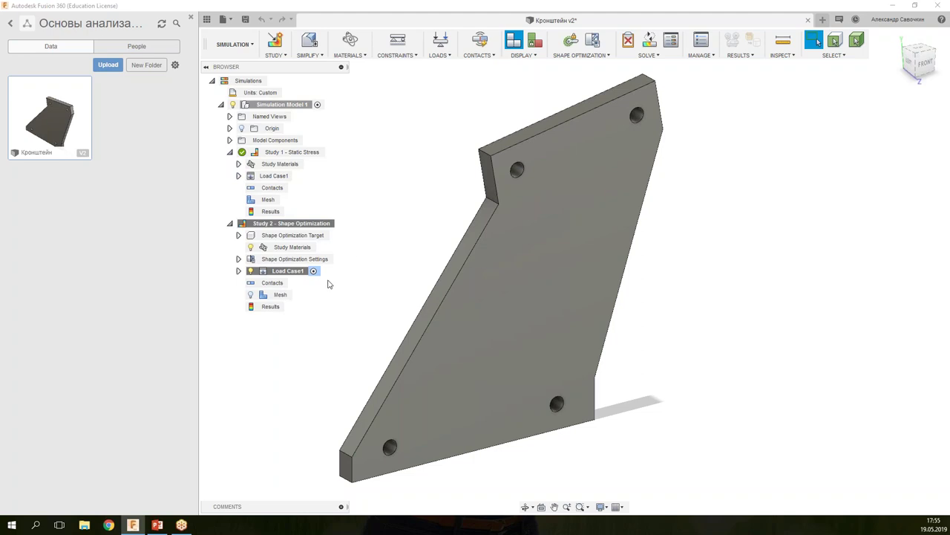
left_click(239, 176)
left_click(248, 187)
mouse_move(294, 212)
left_mouse_down()
mouse_move(364, 295)
mouse_move(301, 284)
left_mouse_up()
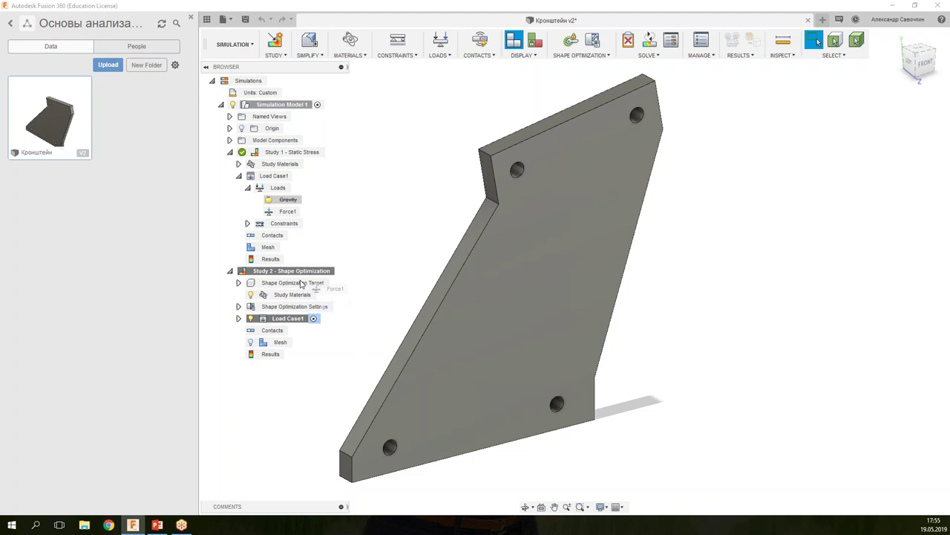
left_click_drag(301, 284, 288, 320)
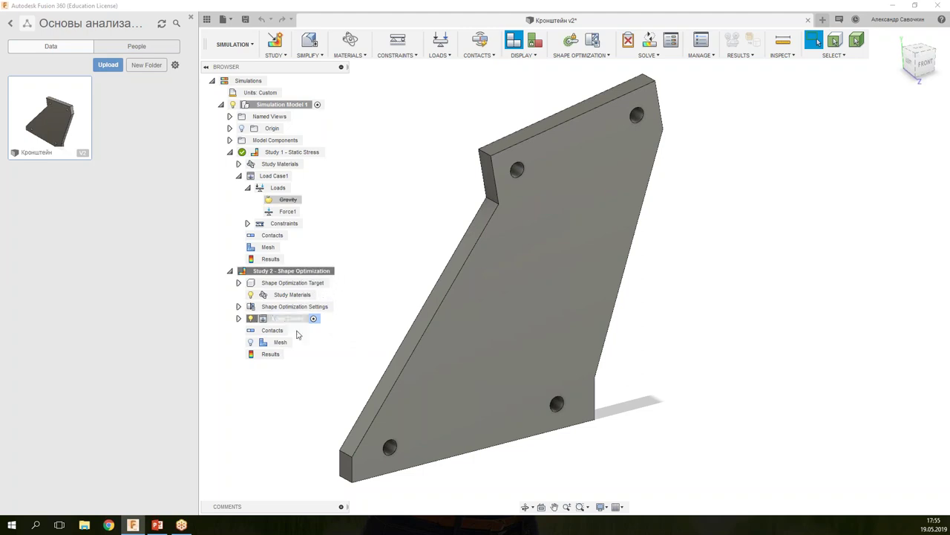
left_click(240, 318)
left_click(247, 330)
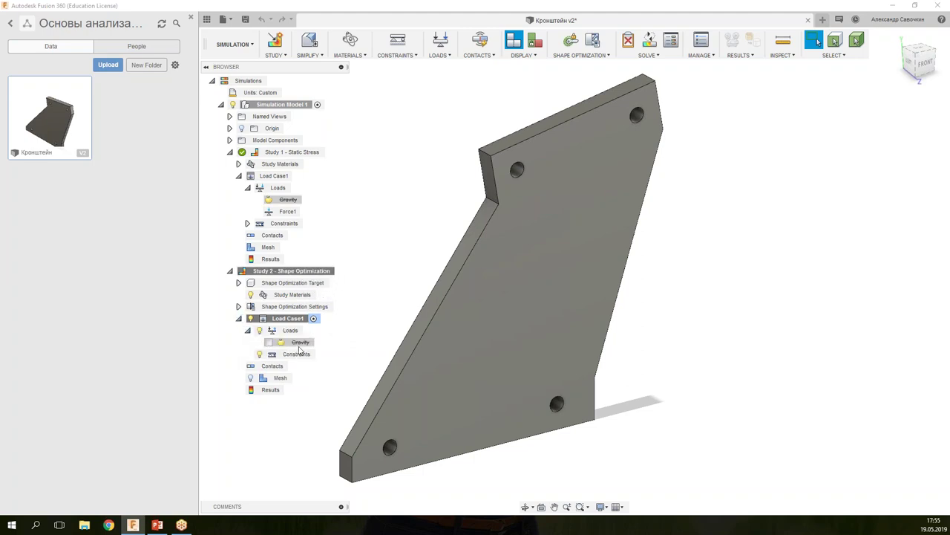
left_click_drag(283, 214, 290, 331)
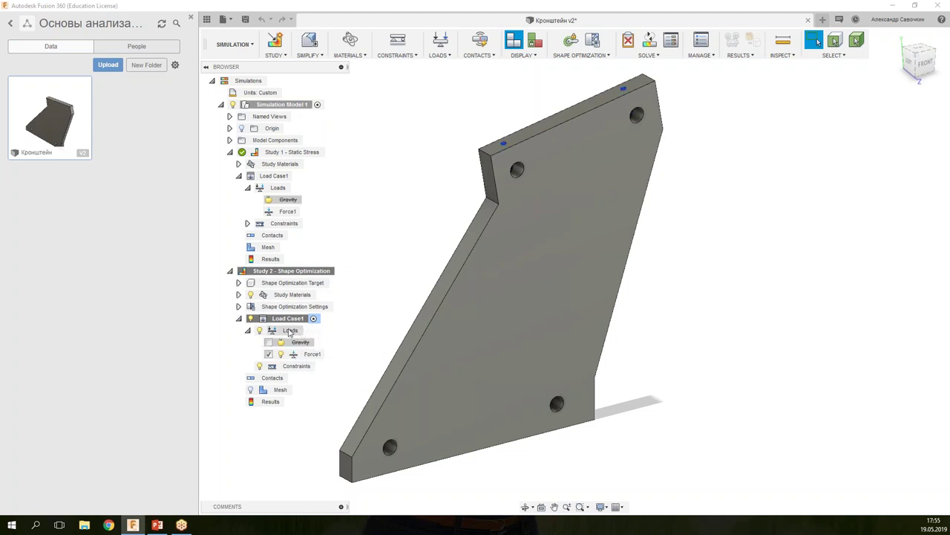
mouse_move(307, 355)
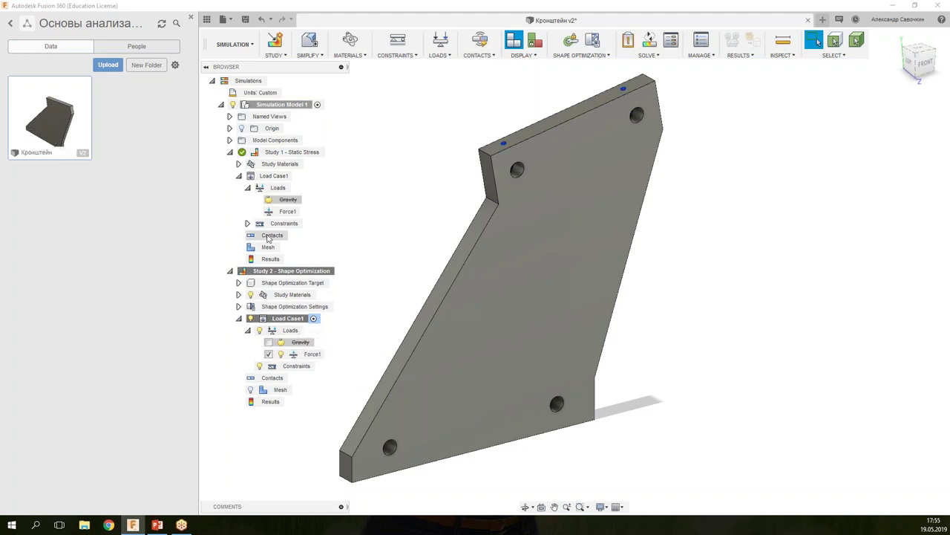
Copy the Pin1 and Pin2 constraints from Study 1 into Study 2.
left_click(248, 224)
left_click(284, 234)
left_click(284, 247, "ctrl")
mouse_move(283, 247)
left_mouse_down()
mouse_move(364, 298)
mouse_move(270, 390)
left_mouse_up()
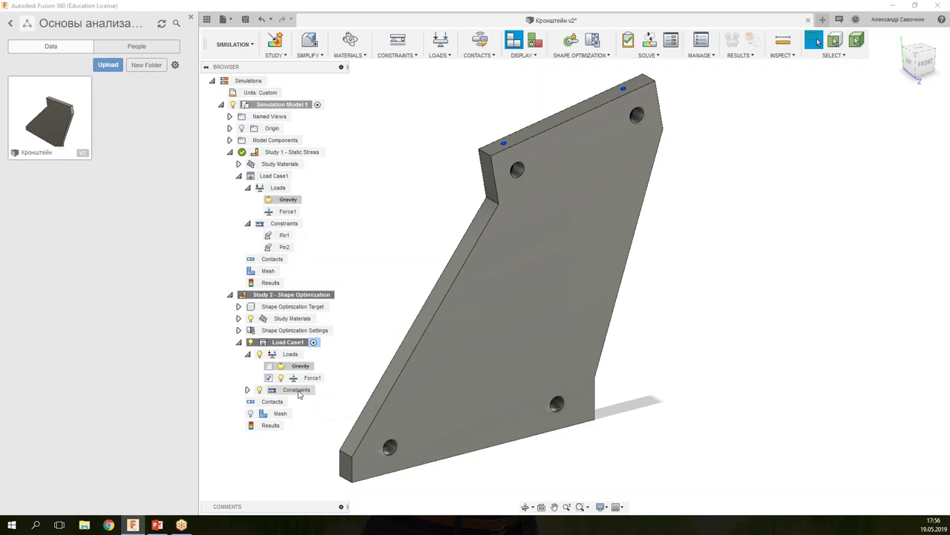
left_click(248, 389)
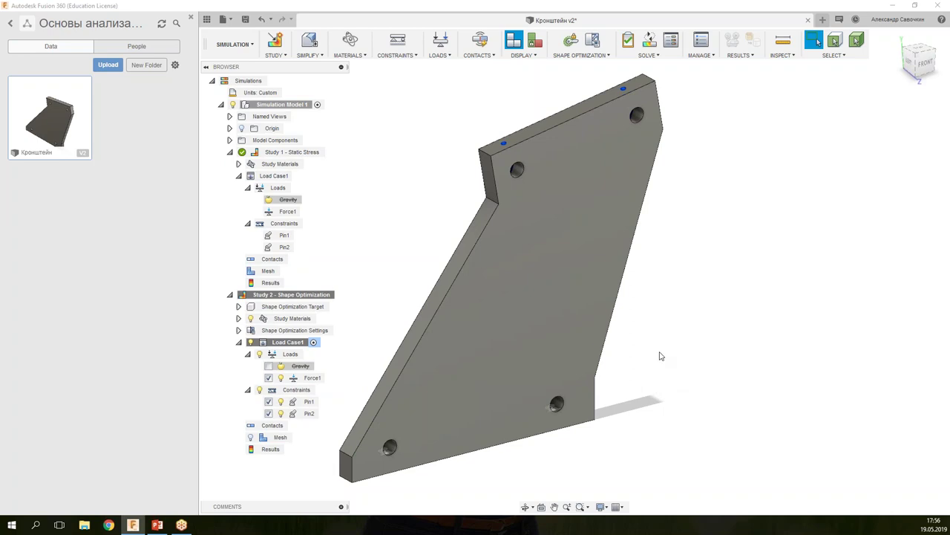
Change the optimization study material from Steel to Aluminum 6061.
left_click(238, 318)
right_click(275, 331)
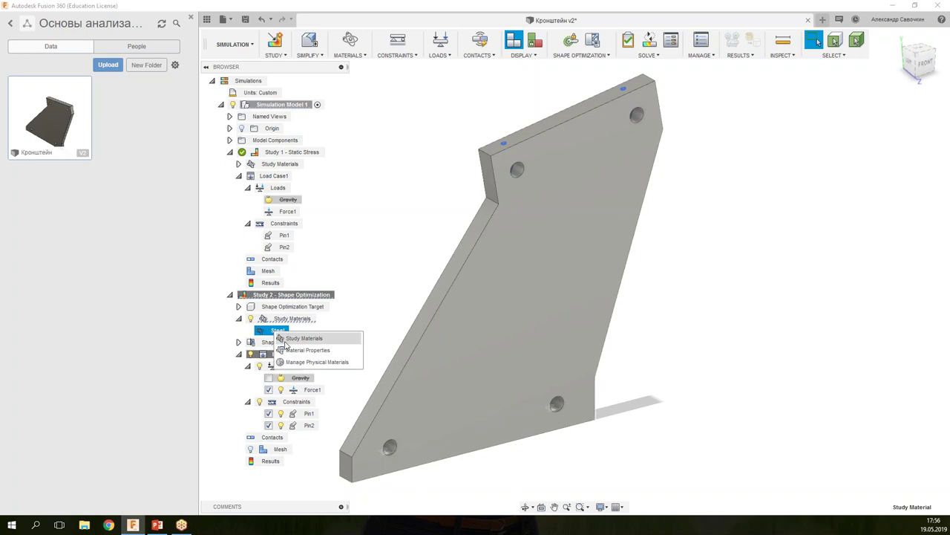
left_click(297, 338)
left_click(500, 266)
left_click(546, 266)
scroll(545, 289, "down", 3)
scroll(545, 289, "down", 2)
scroll(526, 396, "down", 2)
left_click(523, 388)
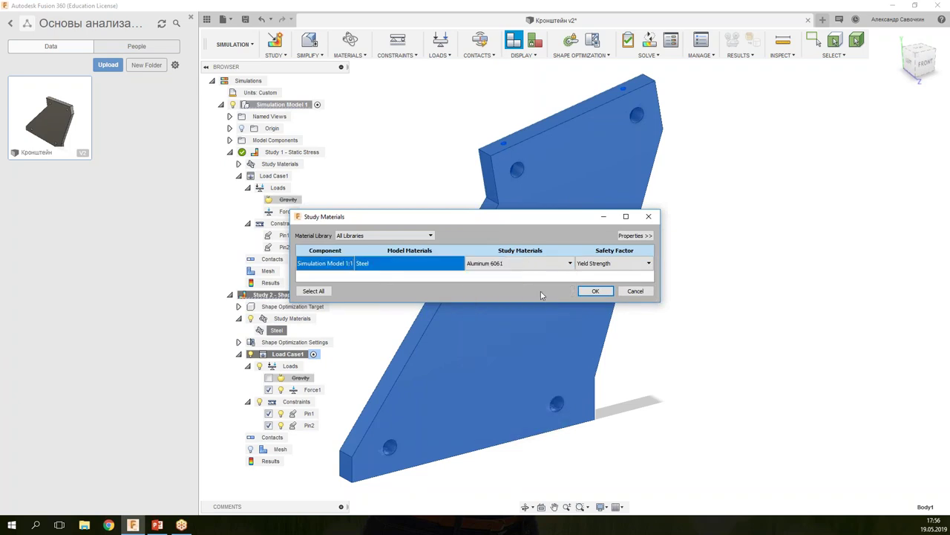
left_click(596, 291)
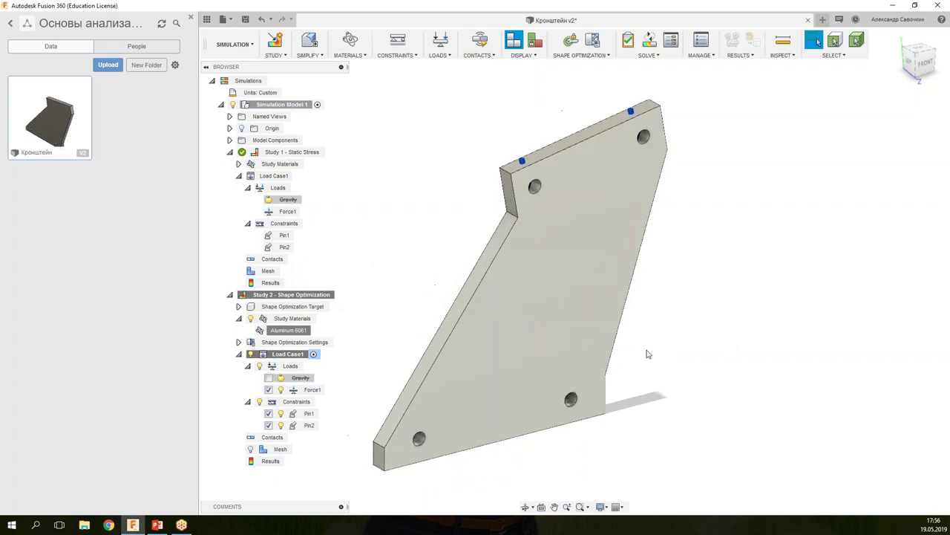
Reduce the mesh element size for a finer mesh.
right_click(281, 449)
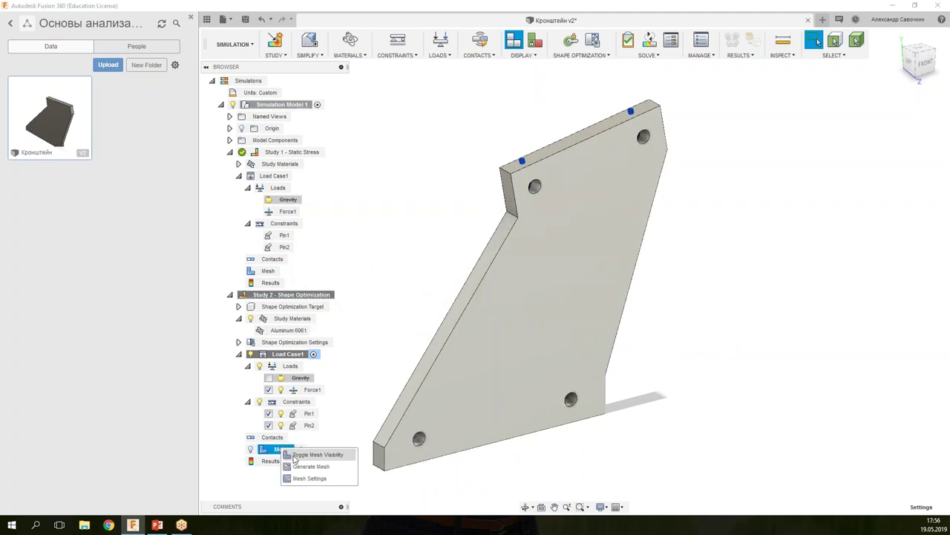
left_click(310, 479)
left_click_drag(573, 238, 546, 239)
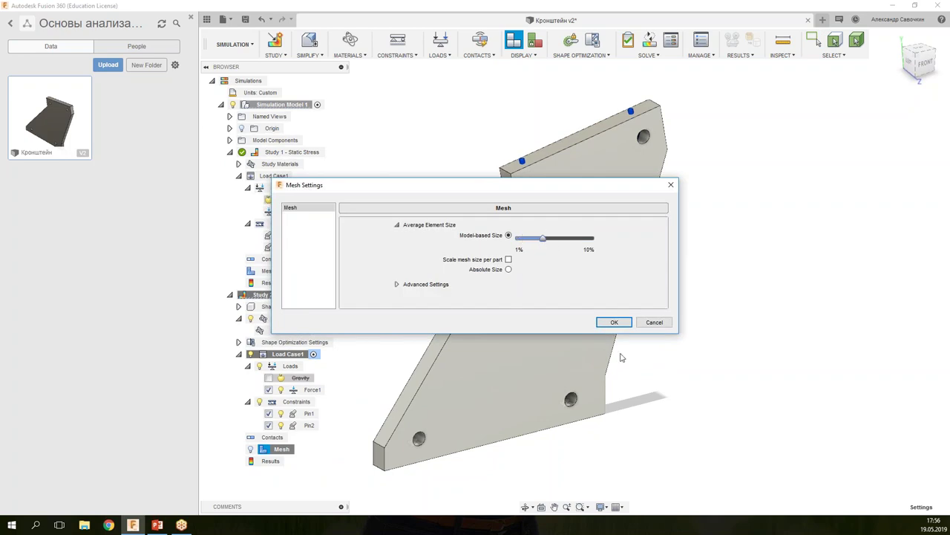
left_click(613, 321)
Generate the mesh on the bracket plate.
right_click(273, 454)
left_click(298, 474)
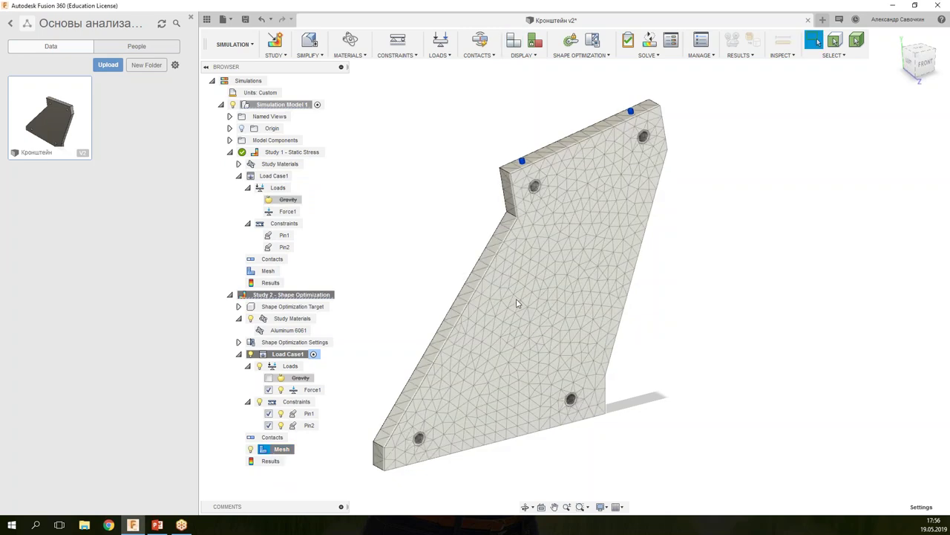
middle_click_drag(590, 286, 603, 277, "shift")
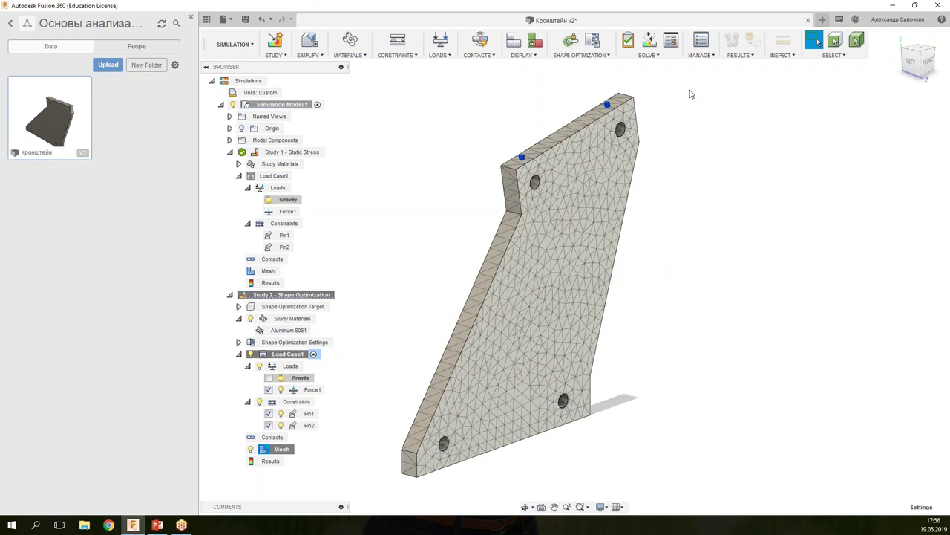
left_click(282, 448)
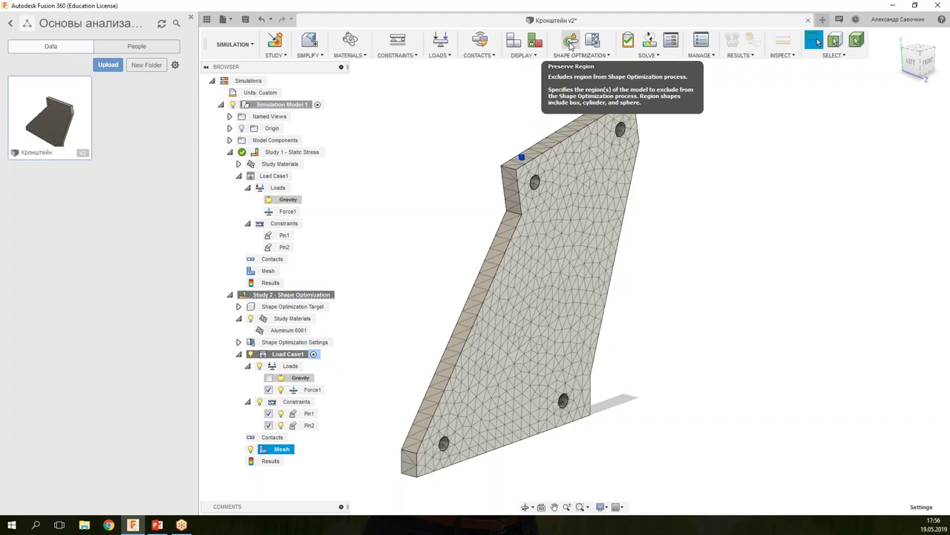
left_click(570, 43)
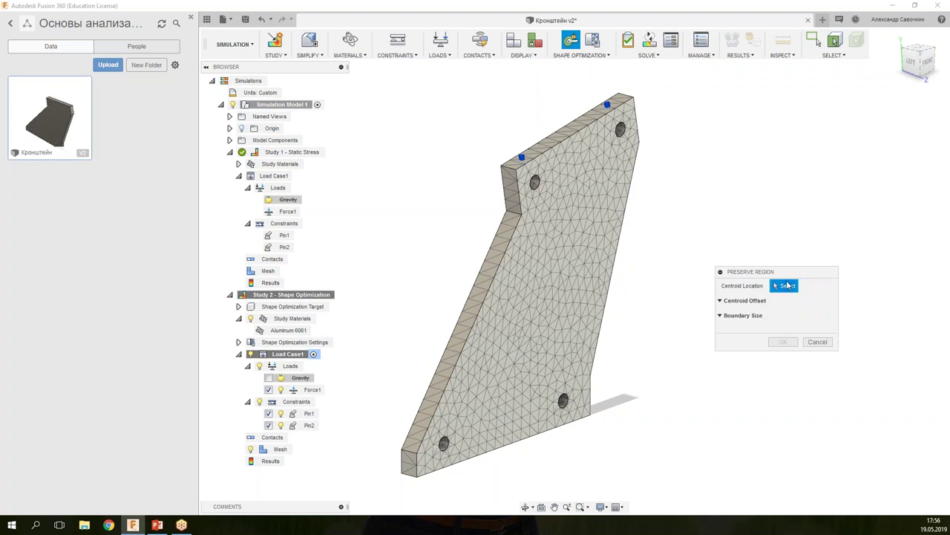
Add a preserve region around the lower-left hole with an enlarged radius.
left_click(444, 445)
scroll(445, 456, "up", 2)
scroll(438, 453, "up", 2)
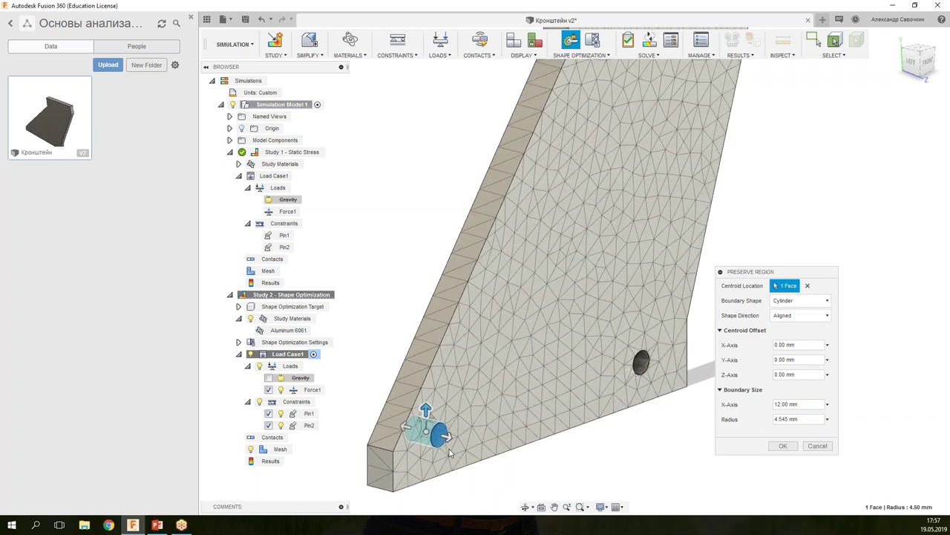
scroll(371, 445, "up", 2)
middle_click_drag(361, 443, 494, 319, "shift")
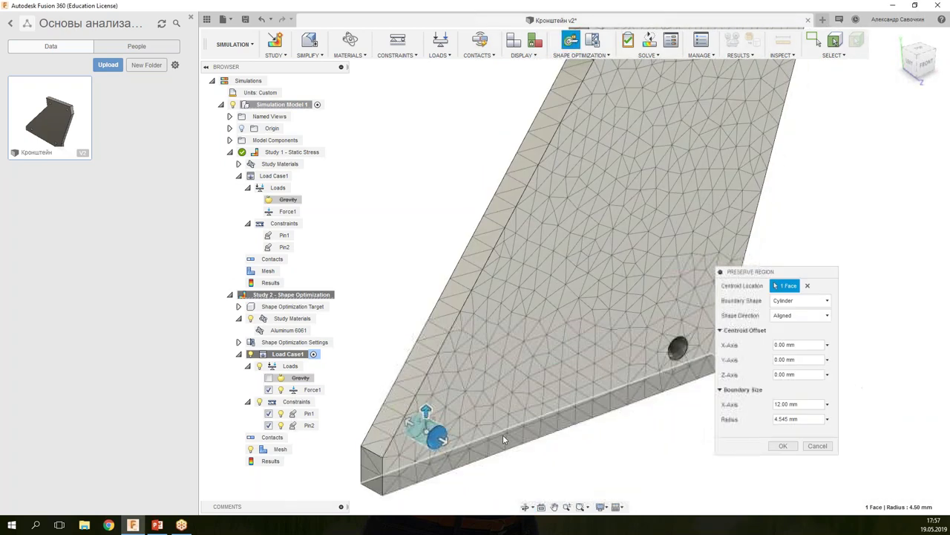
mouse_move(489, 313)
left_mouse_down()
mouse_move(490, 279)
mouse_move(489, 288)
left_mouse_up()
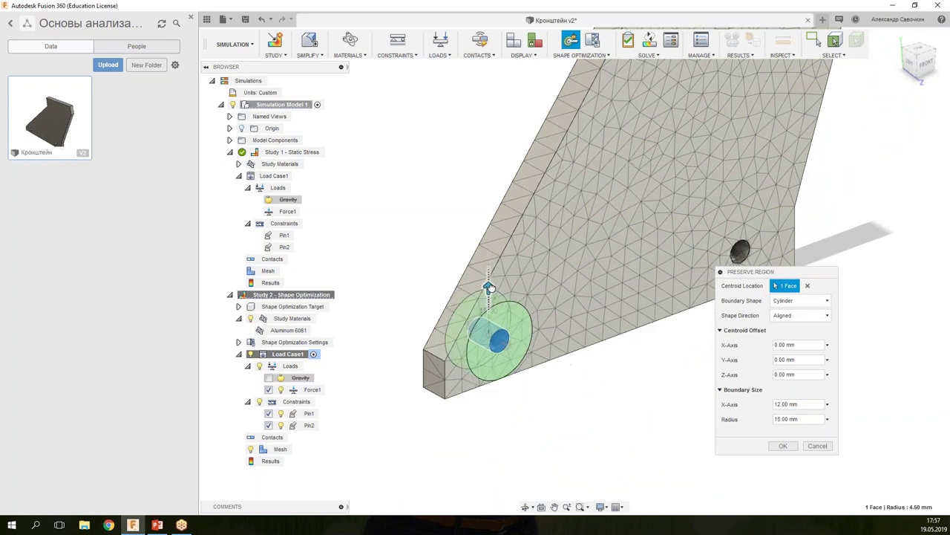
mouse_move(545, 414)
middle_mouse_down("shift")
mouse_move(423, 397)
mouse_move(597, 413)
middle_mouse_up("shift")
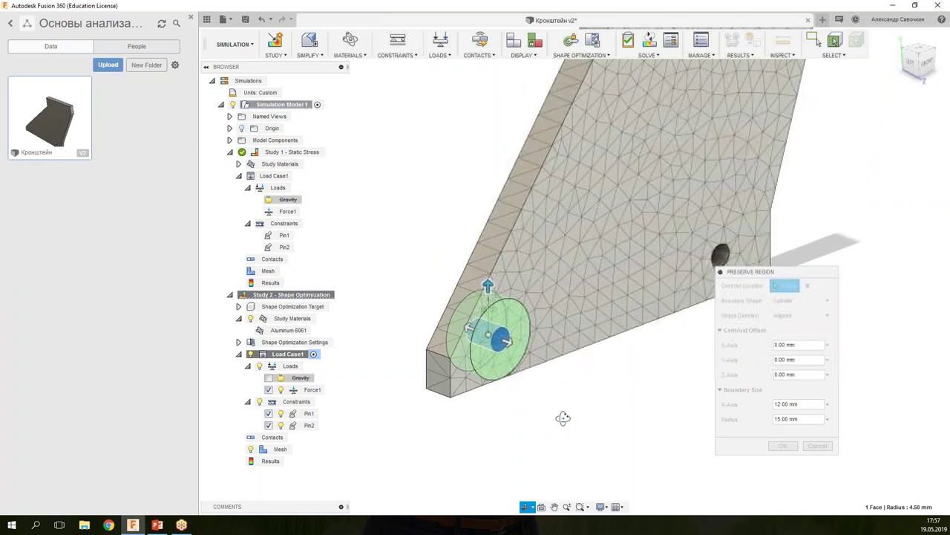
left_click(782, 445)
mouse_move(782, 446)
middle_mouse_down("shift")
mouse_move(721, 303)
mouse_move(672, 390)
middle_mouse_up("shift")
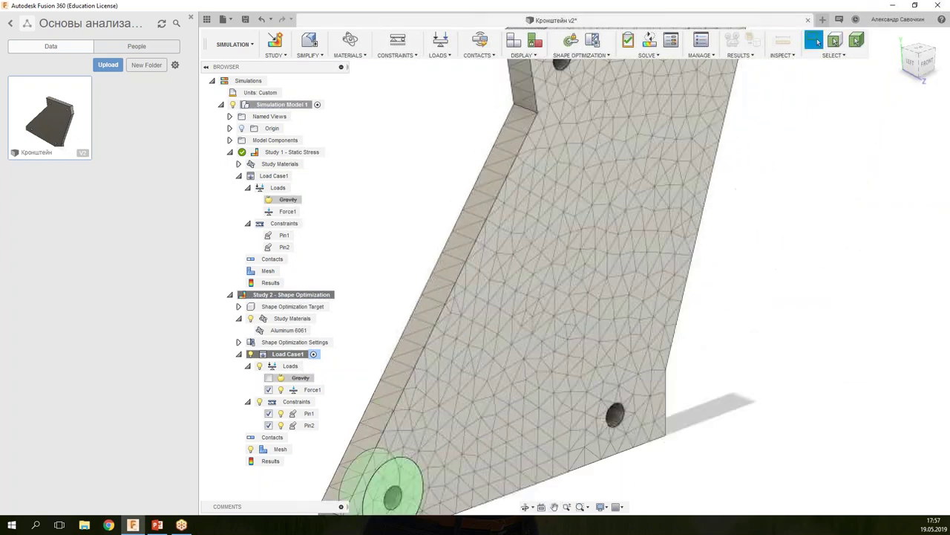
Add a 15 mm radius preserve region around the lower-right hole.
left_click(572, 45)
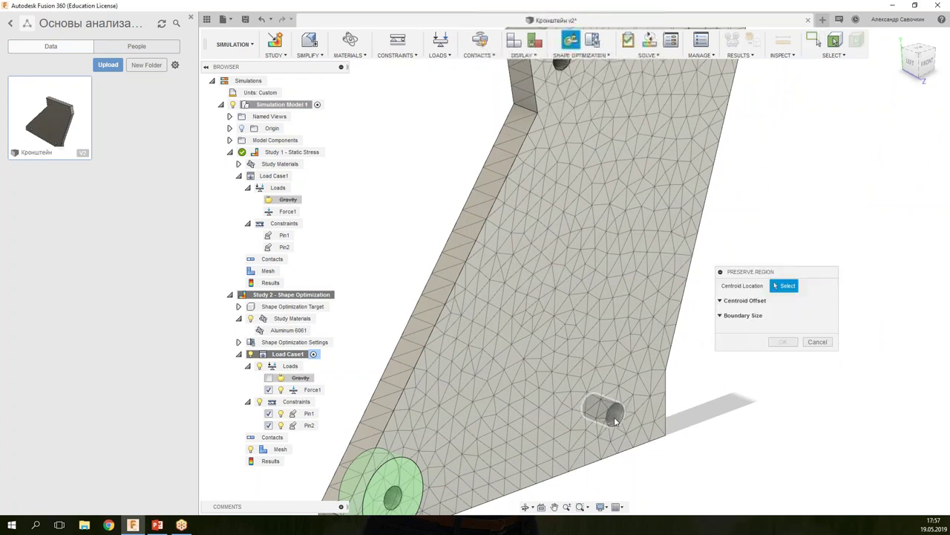
left_click(614, 416)
left_click_drag(603, 390, 604, 364)
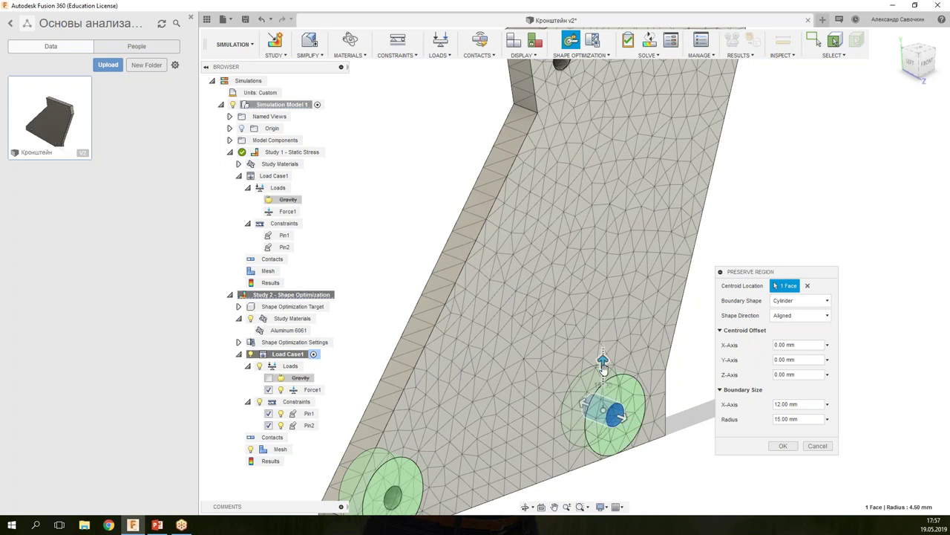
left_click(782, 446)
middle_click_drag(636, 323, 628, 396, "shift")
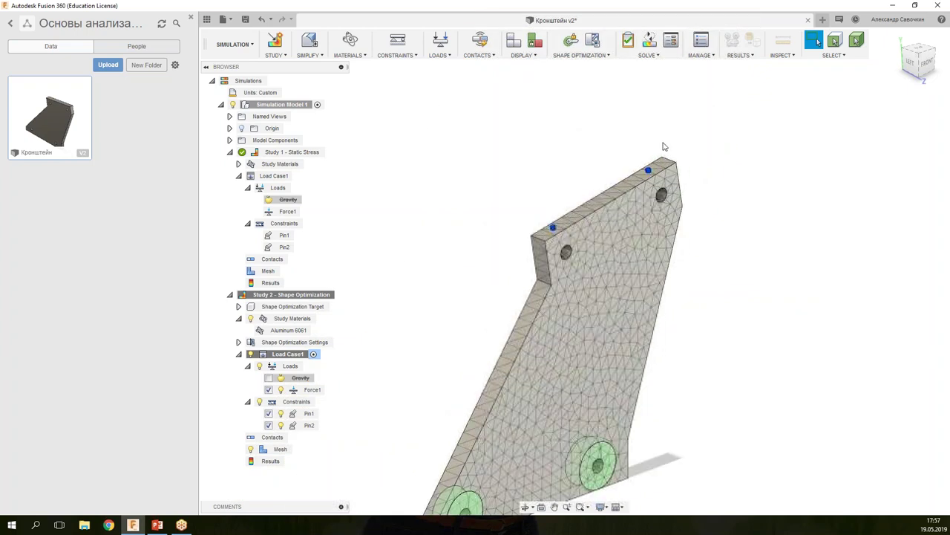
Add 10 mm and 15 mm preserve regions around the upper-left and upper-right holes.
left_click(571, 41)
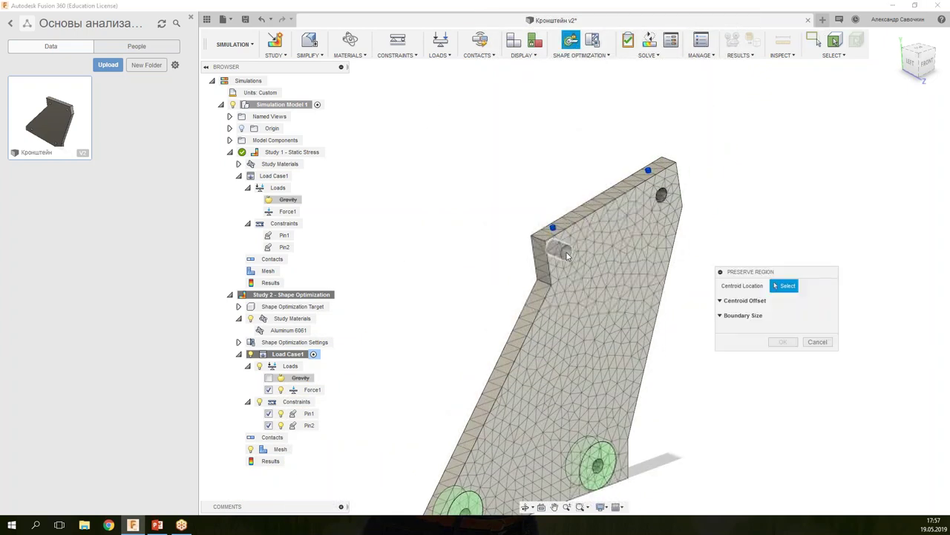
left_click(566, 253)
scroll(566, 254, "up", 2)
left_click_drag(550, 226, 550, 204)
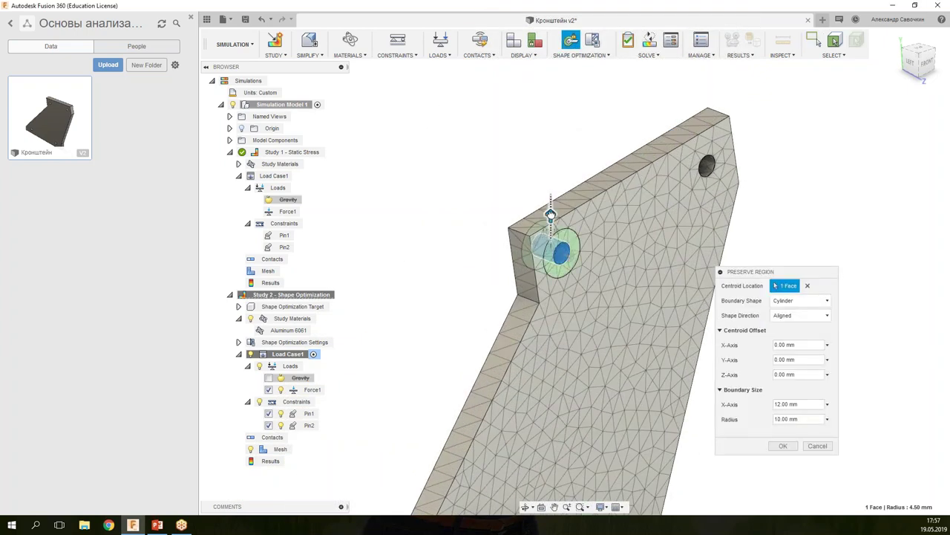
type("15")
left_click(782, 446)
left_click(706, 167)
left_click_drag(695, 137, 696, 115)
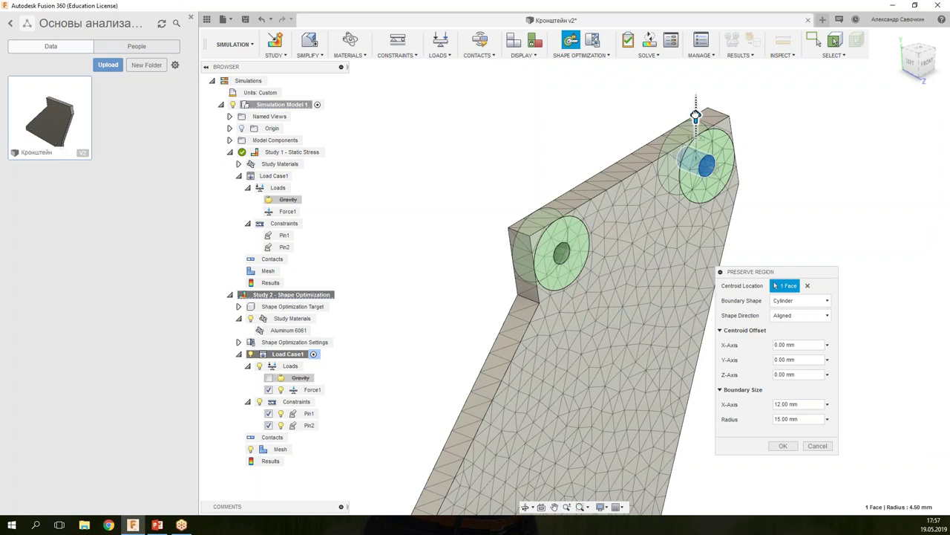
left_click(782, 445)
mouse_move(771, 274)
middle_mouse_down("shift")
mouse_move(584, 415)
mouse_move(721, 418)
mouse_move(702, 335)
middle_mouse_up("shift")
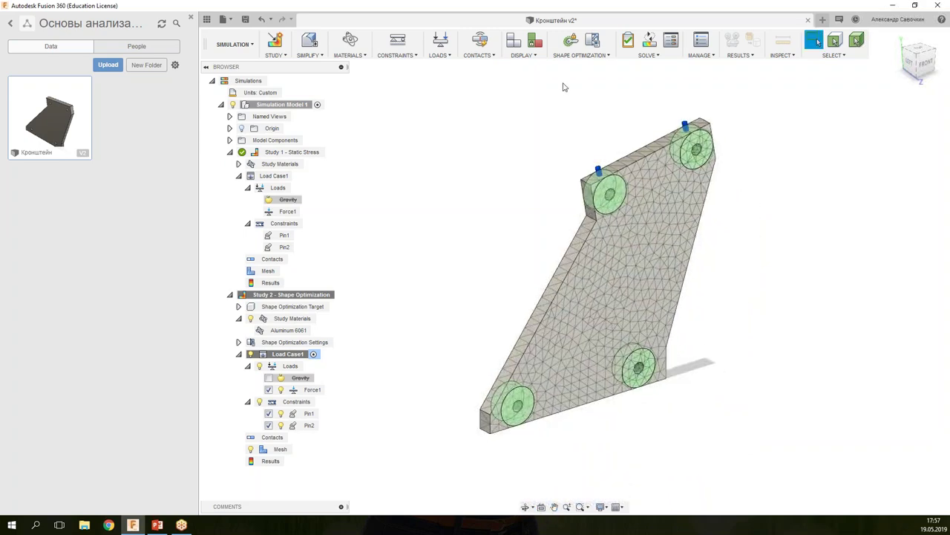
left_click(581, 55)
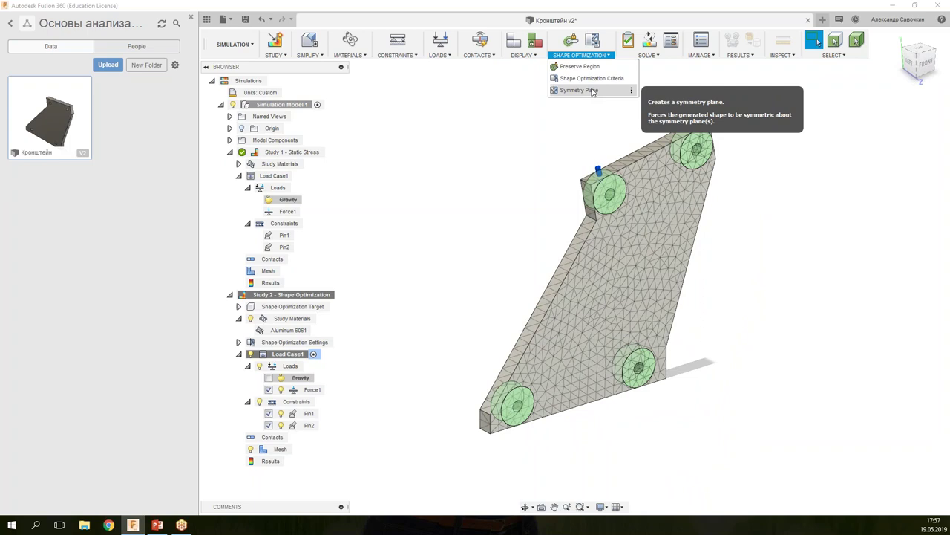
Add a symmetry plane on the plate face splitting the bracket lengthwise, then orbit to verify it.
left_click(593, 91)
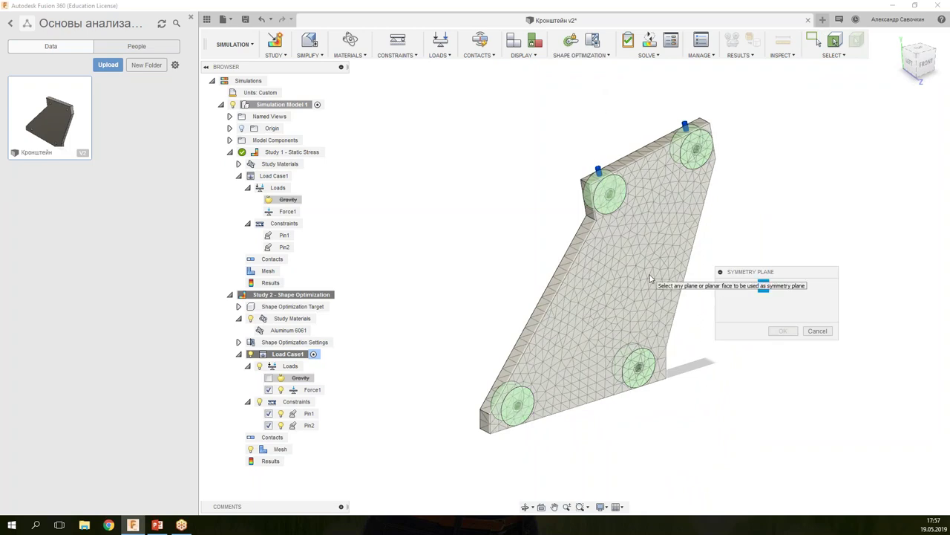
left_click(619, 367)
mouse_move(615, 407)
middle_mouse_down("shift")
mouse_move(664, 403)
mouse_move(396, 403)
mouse_move(422, 403)
mouse_move(723, 218)
middle_mouse_up("shift")
left_click(782, 330)
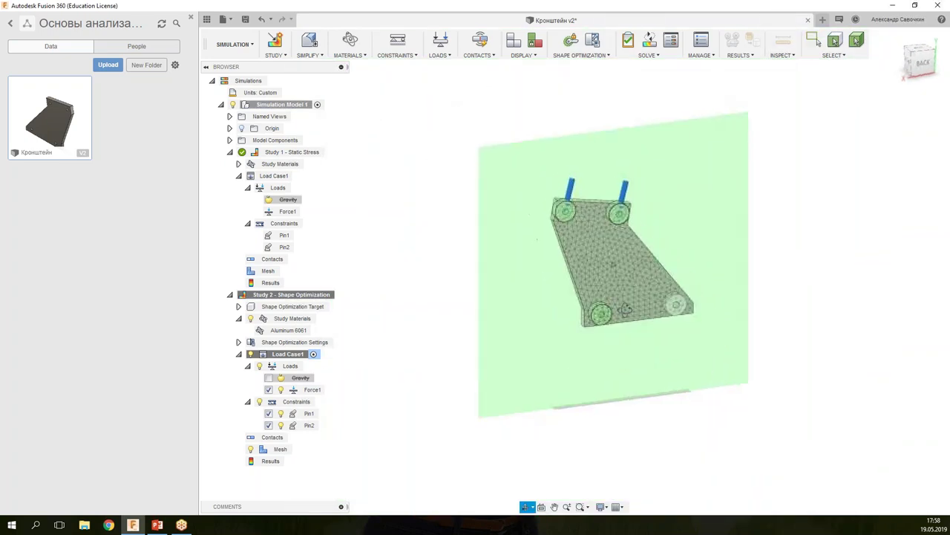
middle_click_drag(615, 246, 634, 64, "shift")
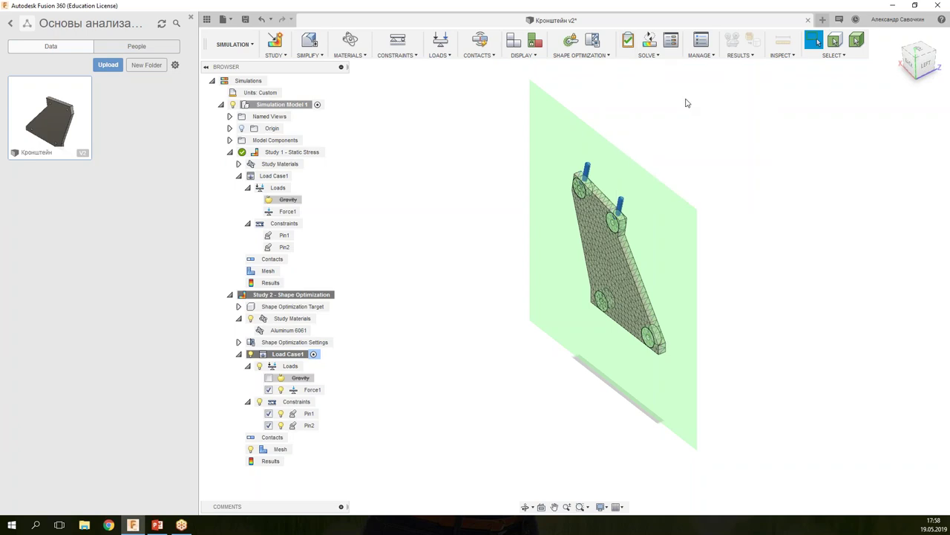
key("alt+Tab")
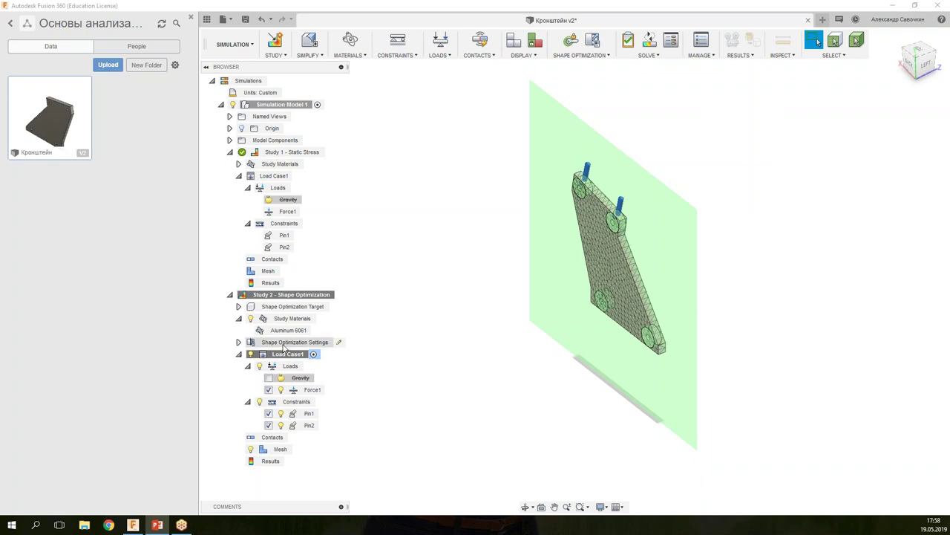
Change the shape optimization Target Mass from 30 to 50%.
double_click(288, 346)
left_click(339, 343)
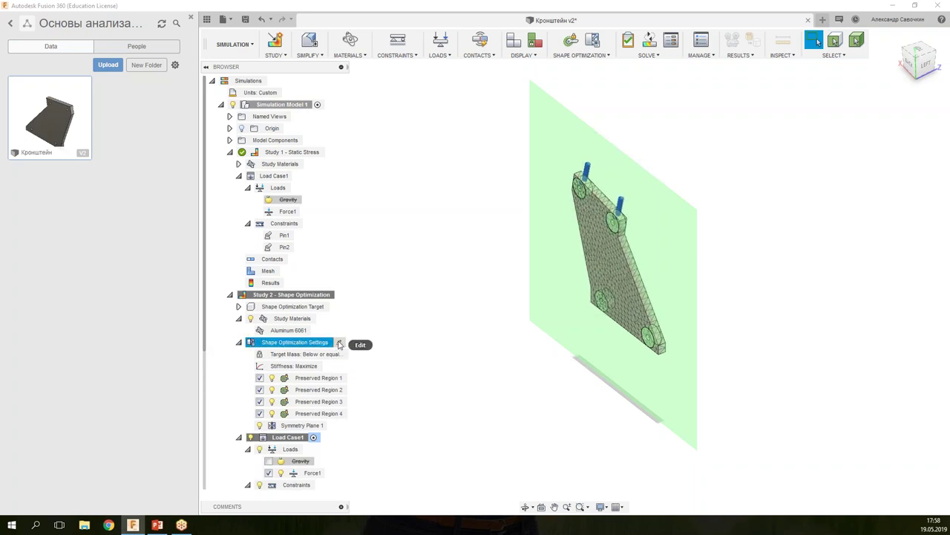
left_click(340, 343)
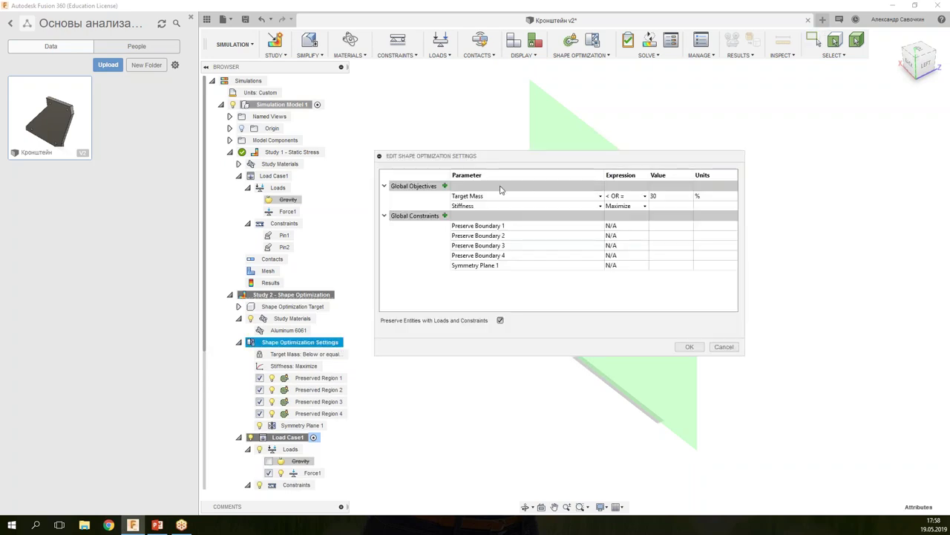
left_click(665, 196)
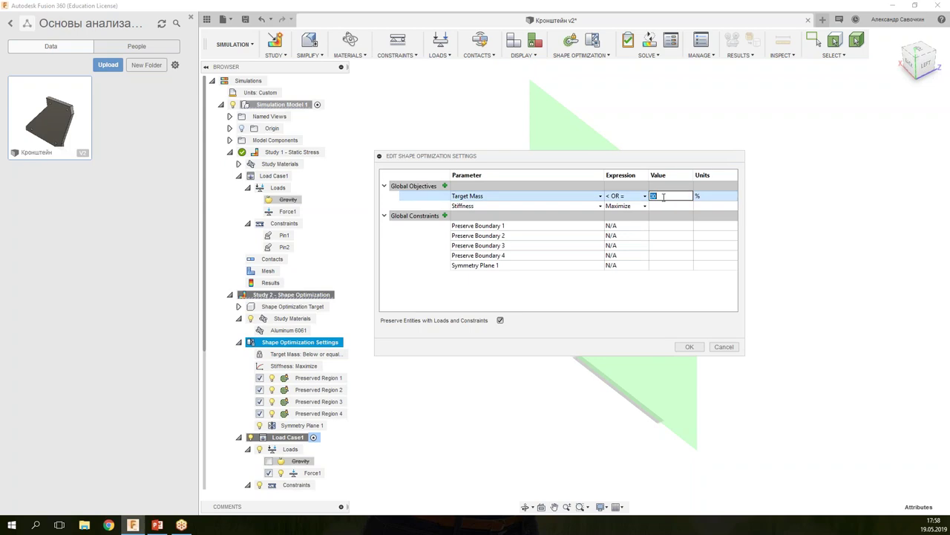
type("50")
left_click(689, 347)
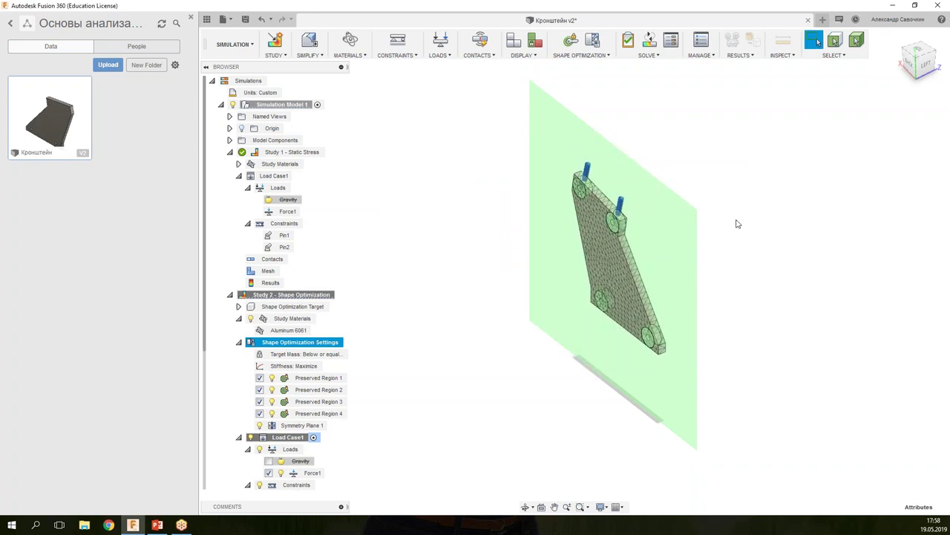
Save the bracket as a new version, Кронштейн v2.
middle_click_drag(736, 223, 739, 229, "shift")
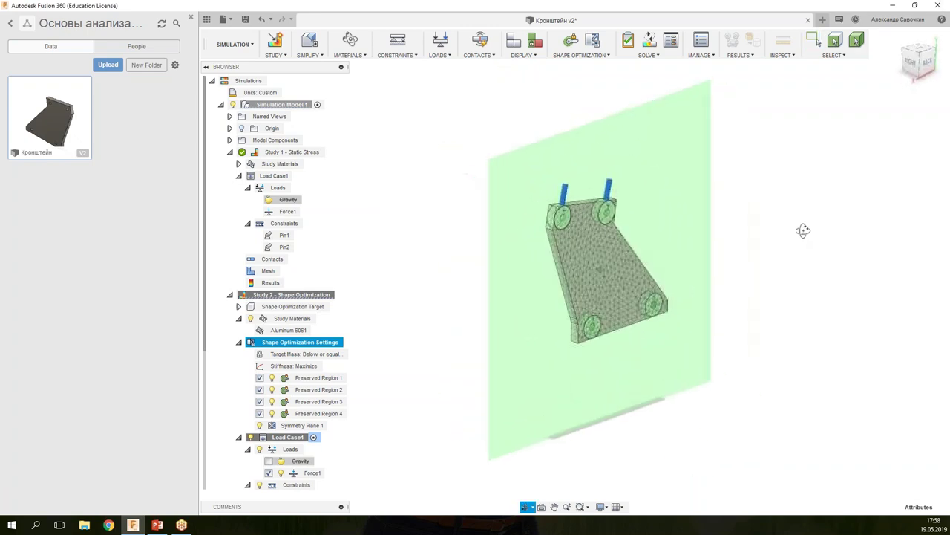
left_click(246, 20)
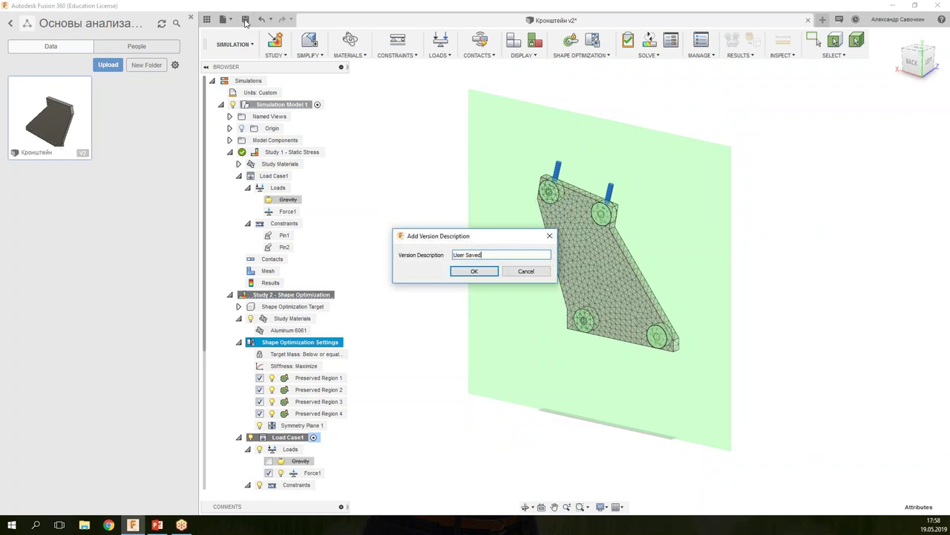
left_click(460, 275)
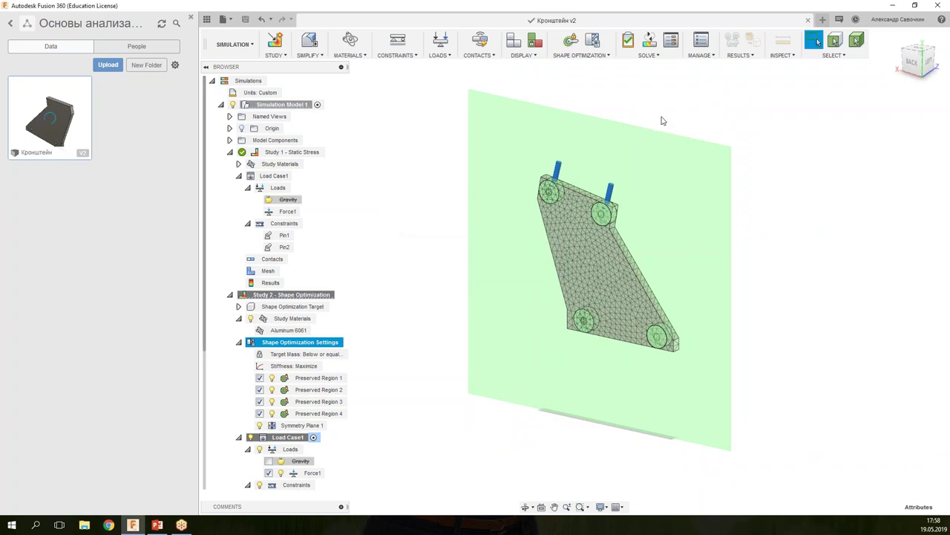
Solve Study 2 - Shape Optimization on the cloud and expand its job in Job Status.
left_click(647, 43)
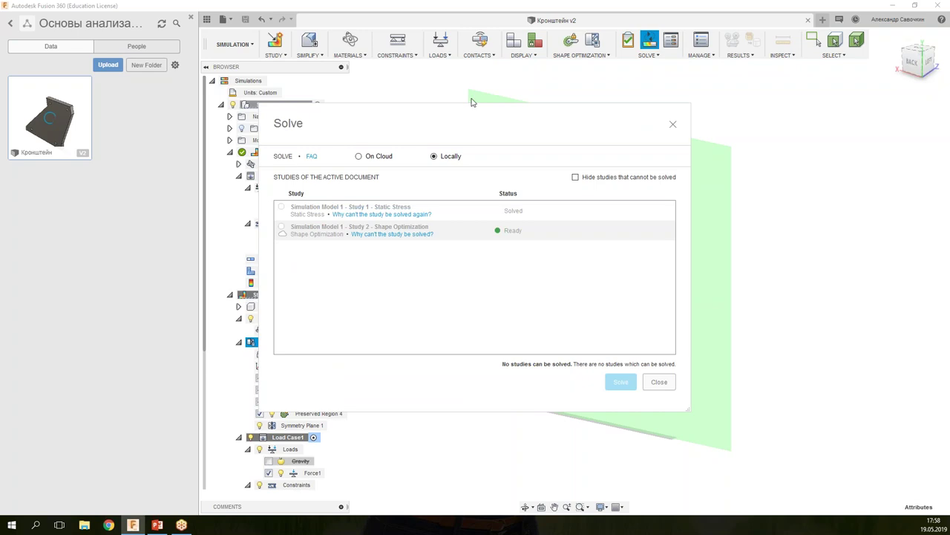
left_click(359, 156)
left_click(282, 226)
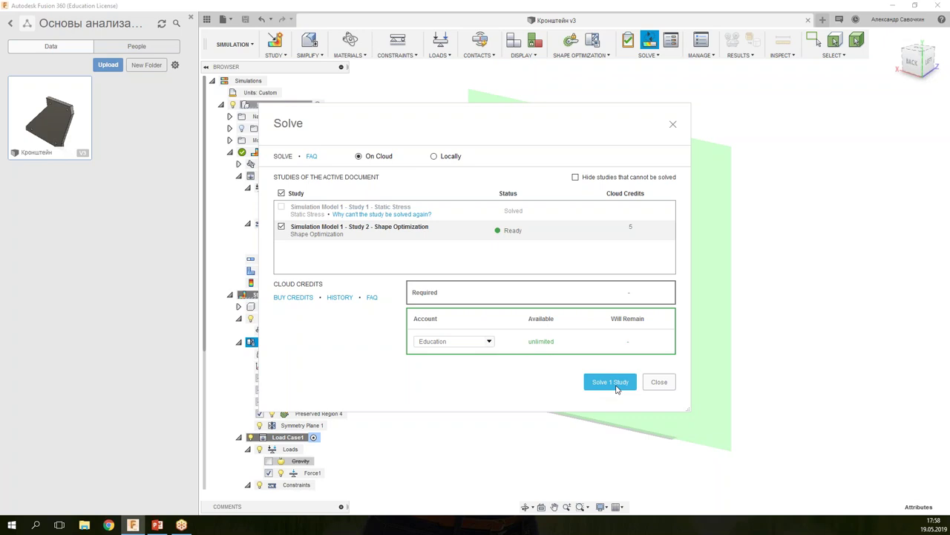
left_click(617, 387)
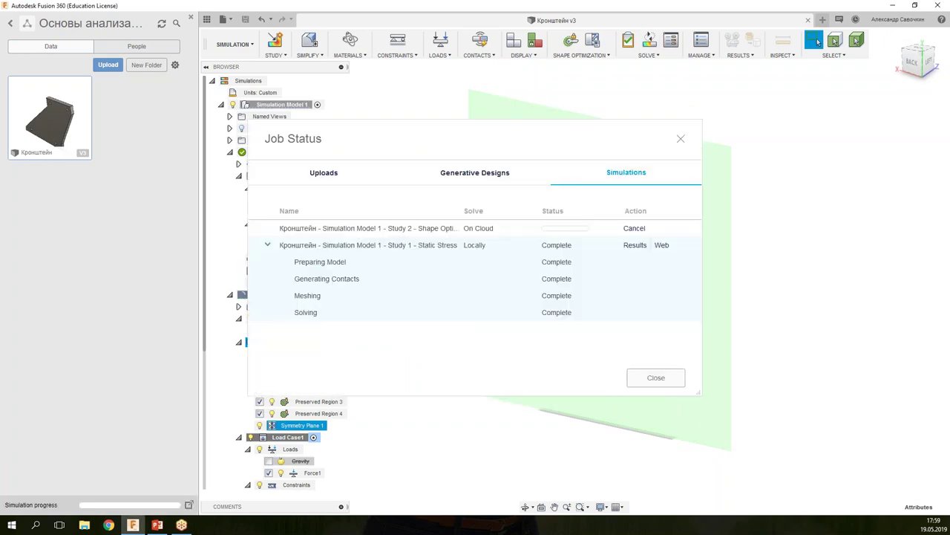
left_click_drag(543, 138, 651, 139)
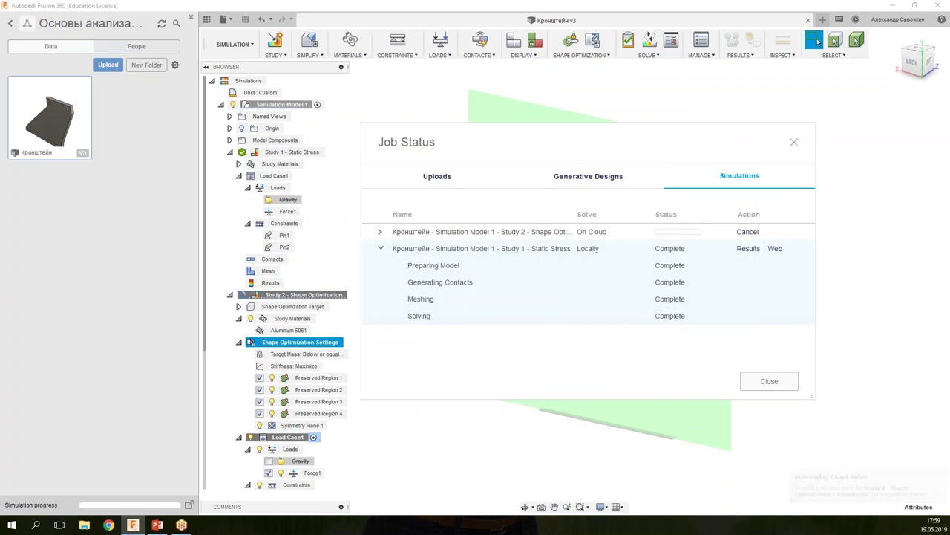
left_click(381, 232)
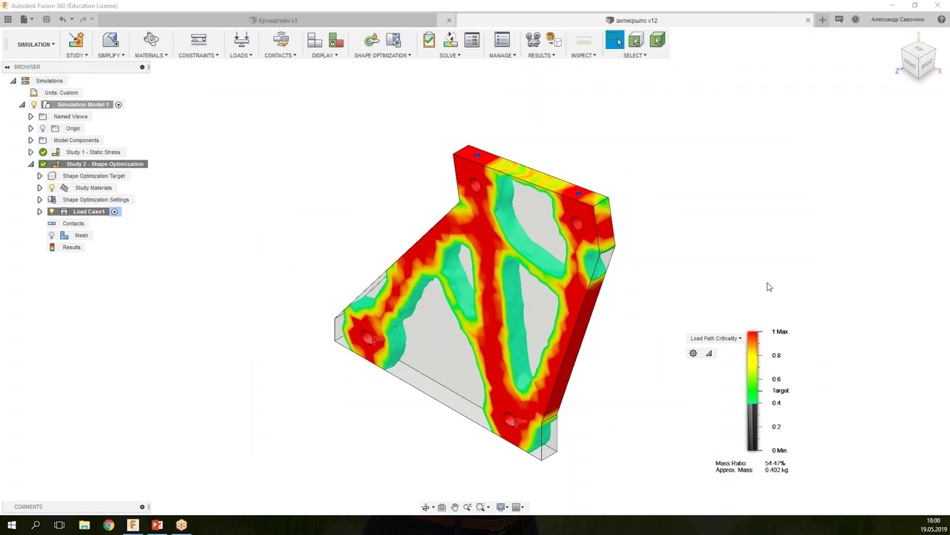
Orbit the result to a front view and lower the load-path criticality threshold toward about 0.15.
middle_click_drag(652, 341, 663, 339, "shift")
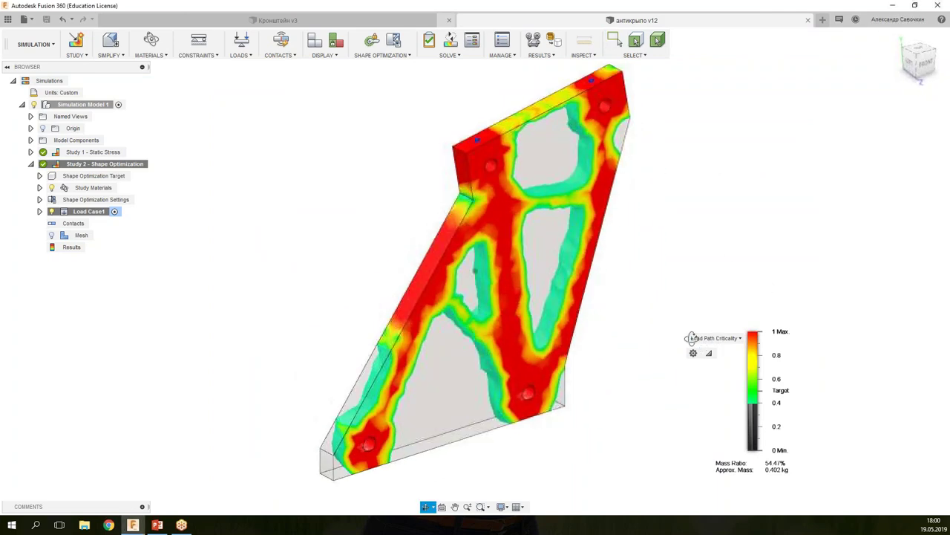
left_click(616, 41)
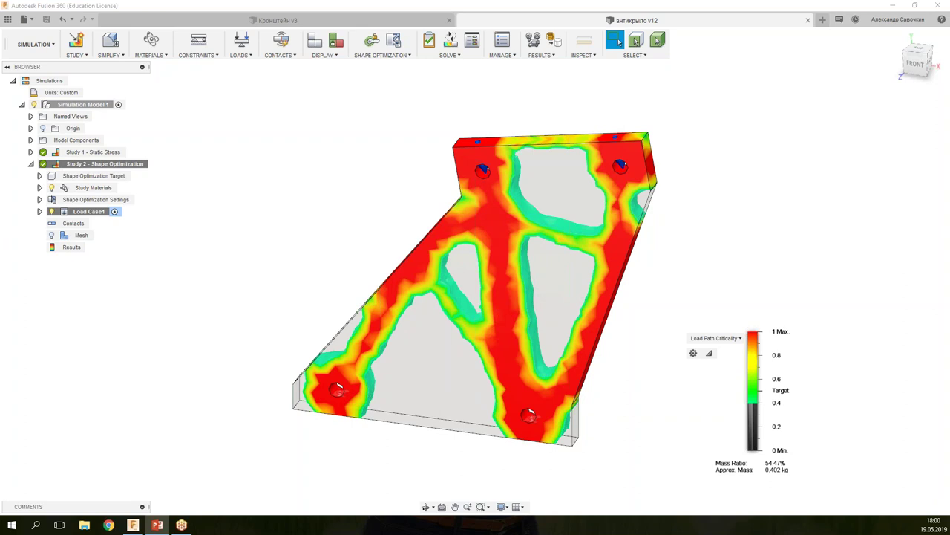
left_click_drag(748, 405, 746, 449)
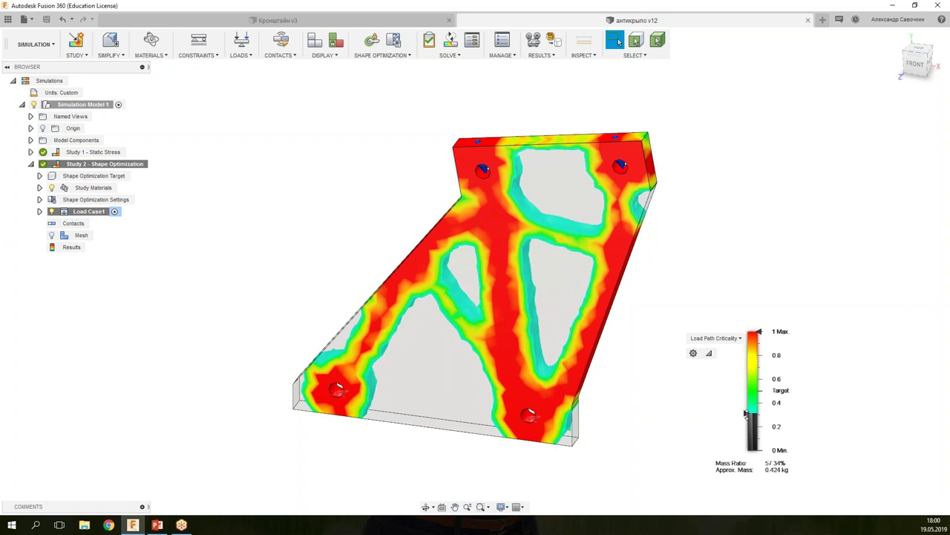
left_click_drag(746, 448, 761, 410)
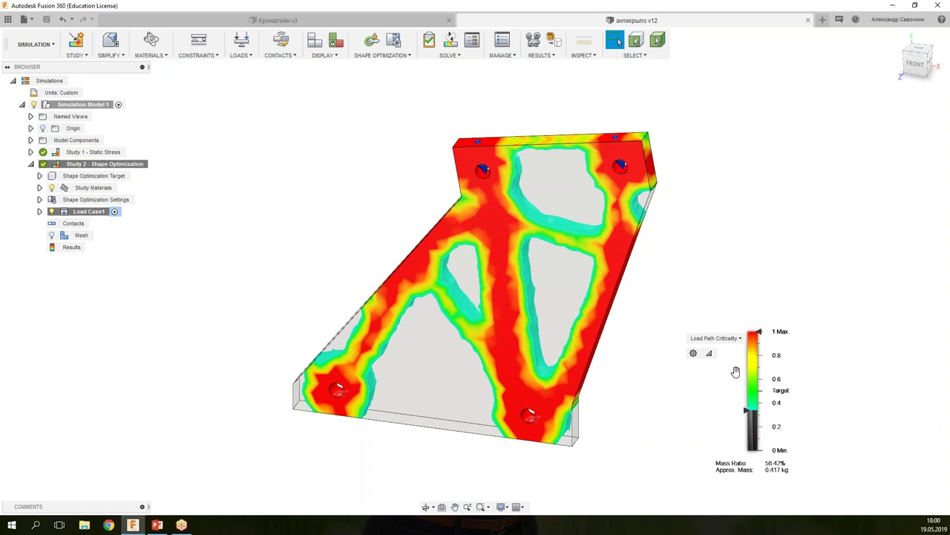
mouse_move(745, 412)
left_mouse_down()
mouse_move(749, 447)
mouse_move(750, 426)
left_mouse_up()
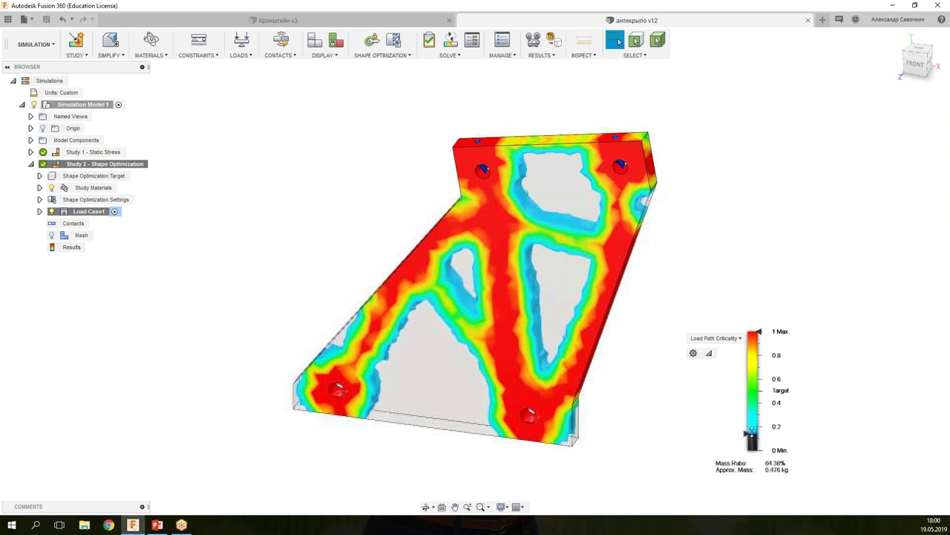
mouse_move(749, 428)
left_mouse_down()
mouse_move(750, 448)
mouse_move(753, 437)
left_mouse_up()
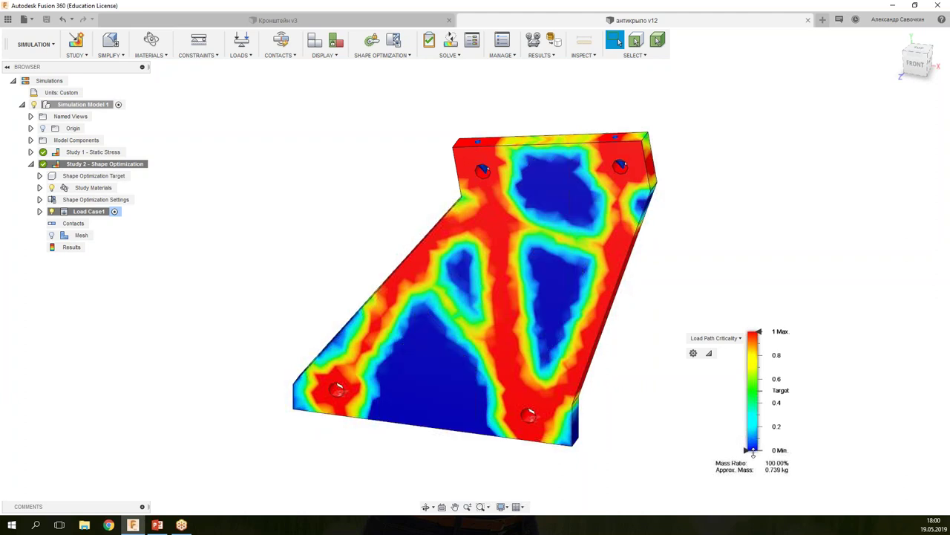
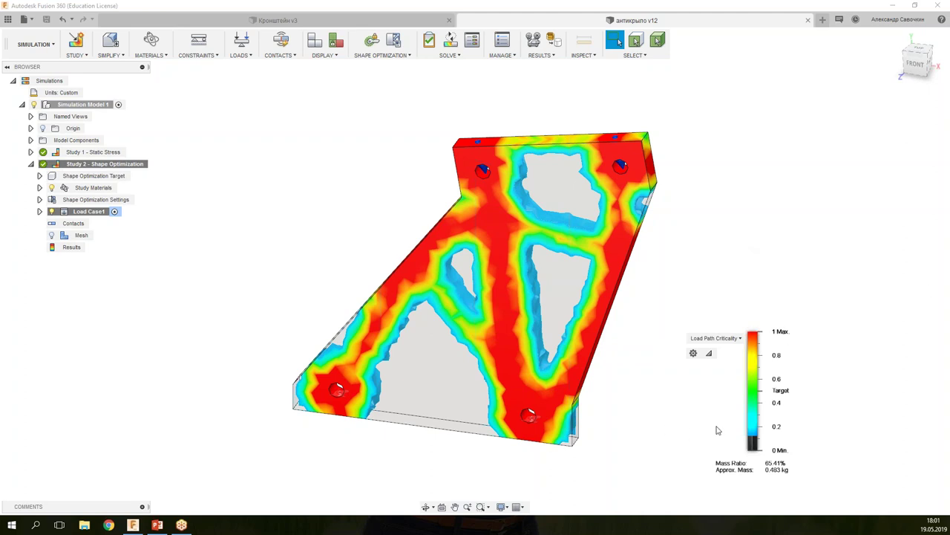
Adjust the Load Path Criticality threshold to a 56.73% mass ratio and orbit to check the result.
left_click_drag(747, 439, 751, 403)
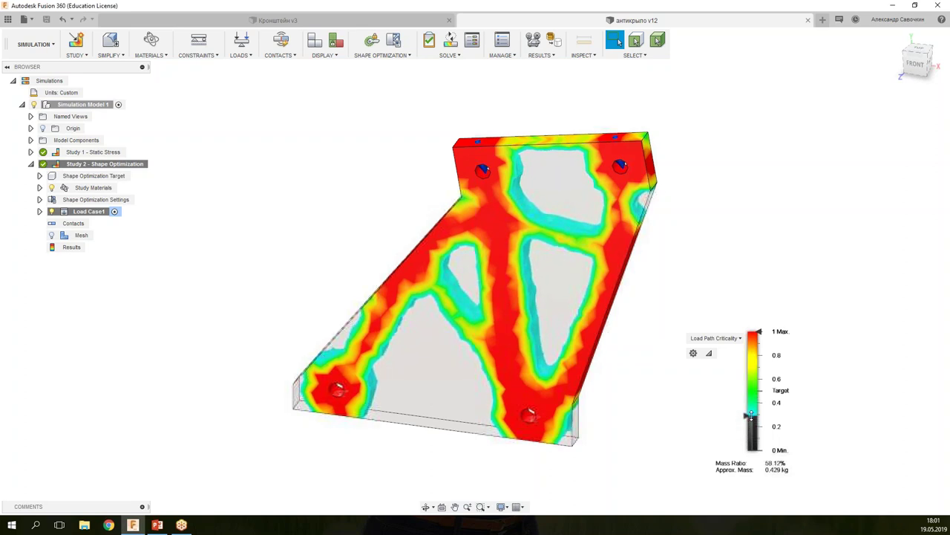
left_click_drag(752, 404, 751, 411)
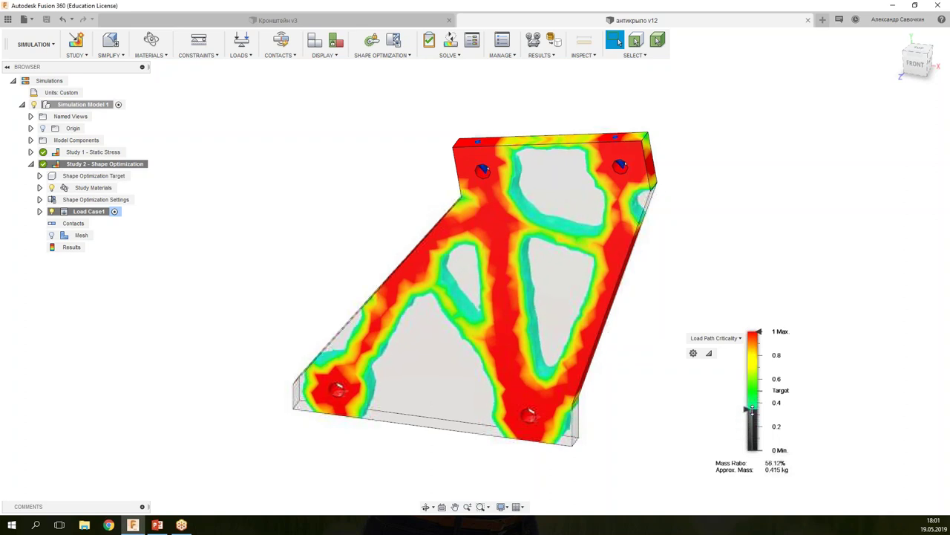
middle_click_drag(431, 301, 607, 285, "shift")
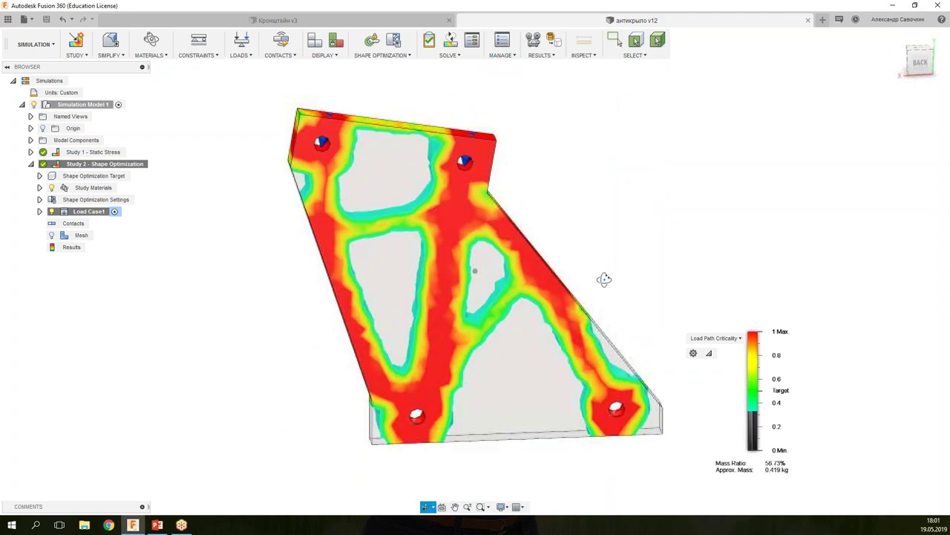
mouse_move(598, 270)
middle_mouse_down("shift")
mouse_move(430, 292)
mouse_move(432, 276)
middle_mouse_up("shift")
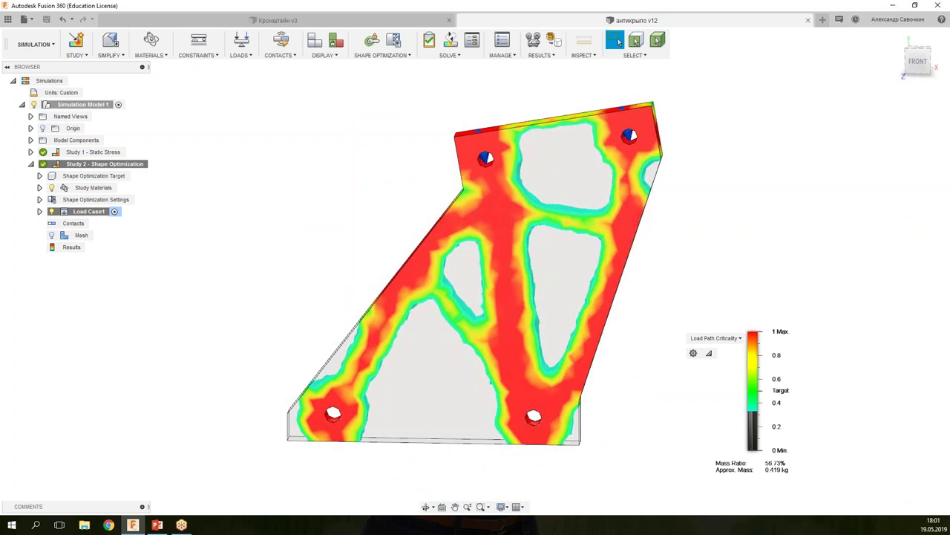
Circle the lower-left, left, central and top voids of the bracket with the screen pen.
left_click_drag(361, 438, 367, 418)
left_click_drag(389, 375, 387, 443)
mouse_move(455, 274)
left_mouse_down()
mouse_move(467, 252)
mouse_move(482, 291)
left_mouse_up()
mouse_move(551, 352)
left_mouse_down()
mouse_move(557, 239)
mouse_move(552, 351)
left_mouse_up()
mouse_move(528, 138)
left_mouse_down()
mouse_move(594, 191)
mouse_move(549, 138)
left_mouse_up()
Circle the small right-edge void, erase all pen marks, and orbit to show the bracket's thickness.
left_click_drag(656, 173, 659, 186)
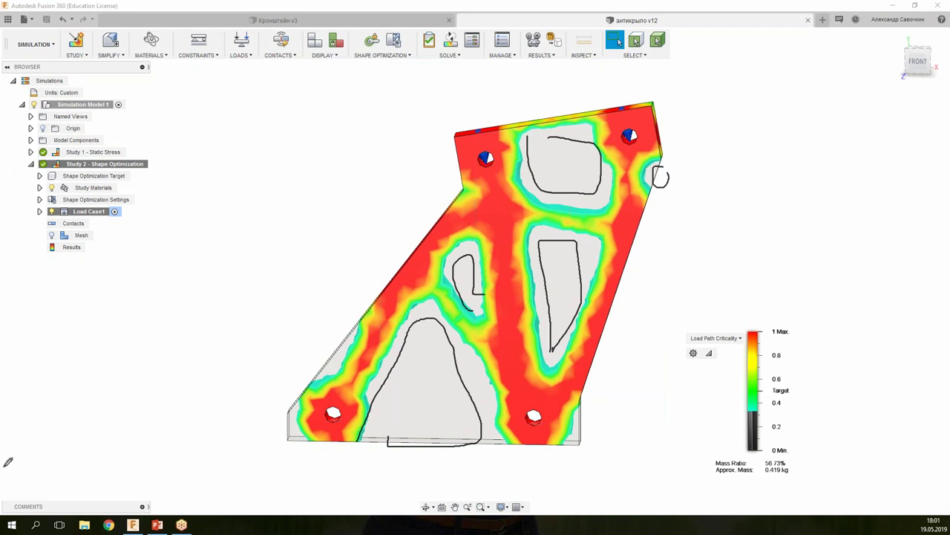
key("Escape")
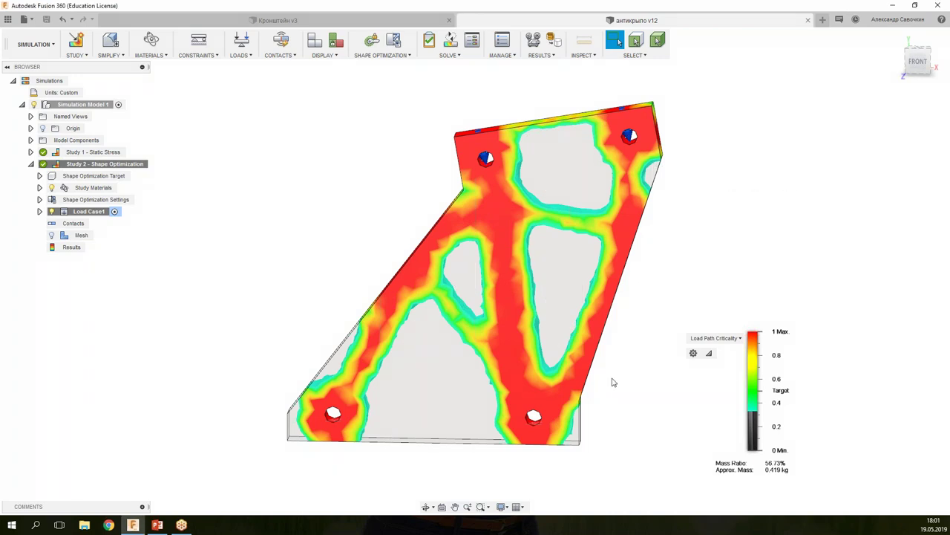
mouse_move(602, 398)
middle_mouse_down("shift")
mouse_move(641, 395)
mouse_move(616, 392)
middle_mouse_up("shift")
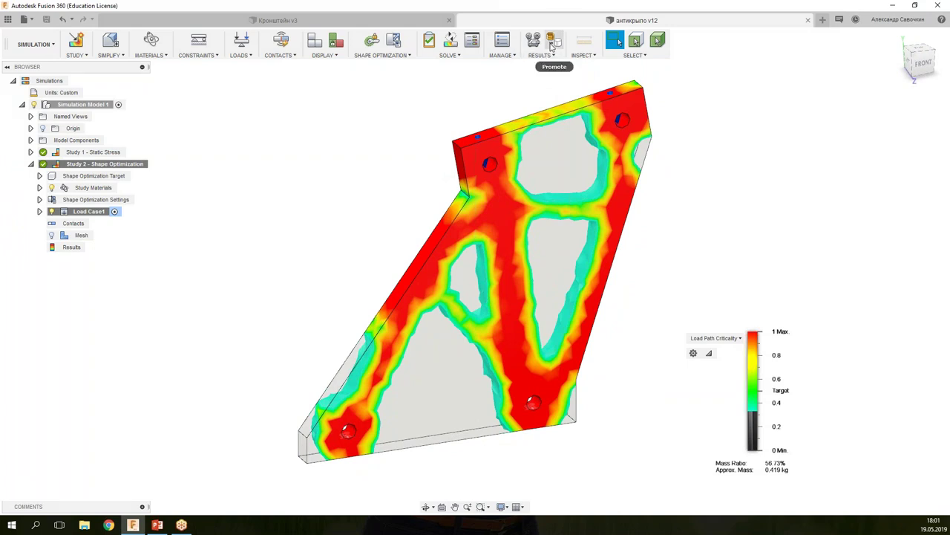
Promote the optimized result as a mesh object added to the Model Workspace.
left_click(553, 45)
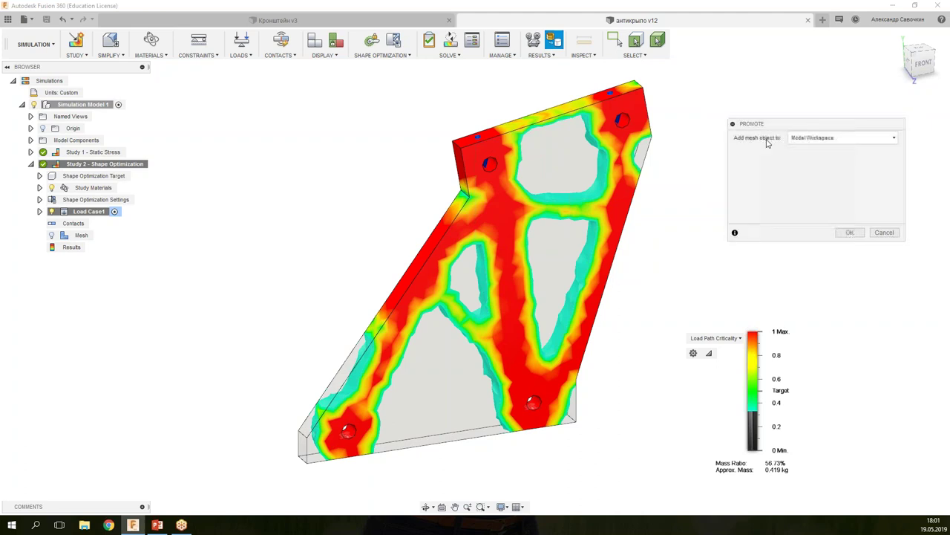
left_click(799, 138)
left_click(819, 156)
left_click(854, 234)
mouse_move(736, 247)
middle_mouse_down("shift")
mouse_move(755, 307)
mouse_move(648, 210)
middle_mouse_up("shift")
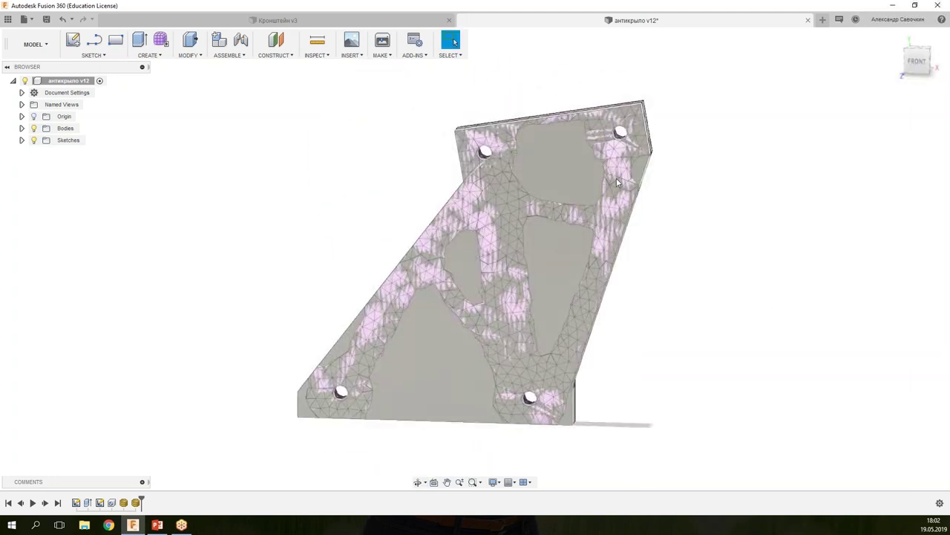
Toggle visibility of MeshBody1, MeshBody2 and Body1 to inspect the mesh, then show Body1 again.
left_click(22, 127)
left_click(43, 152)
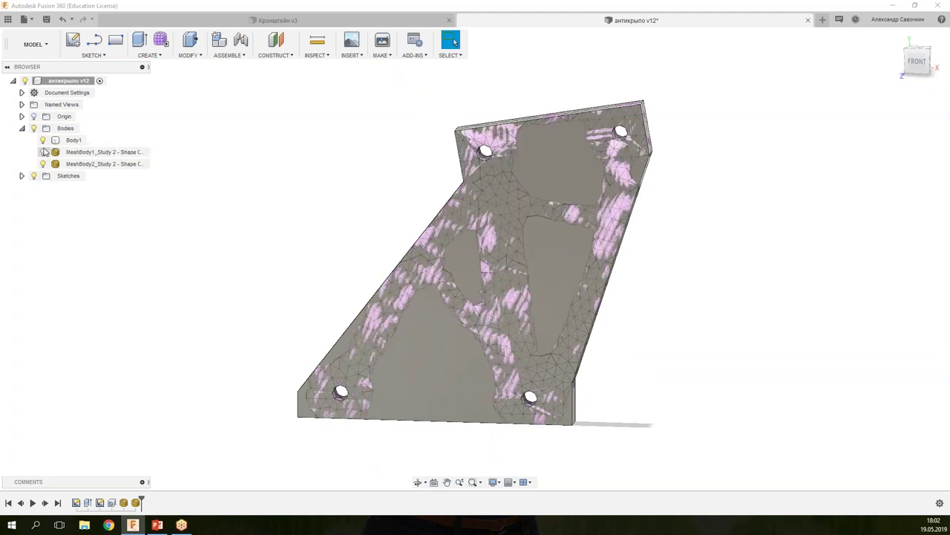
left_click(42, 163)
left_click(42, 163)
left_click(42, 152)
left_click(43, 151)
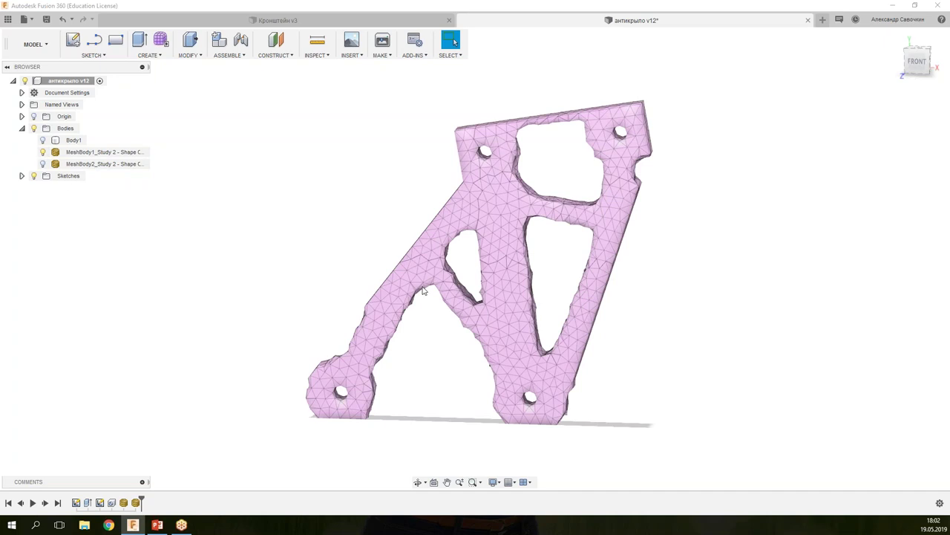
middle_click_drag(161, 236, 441, 302, "shift")
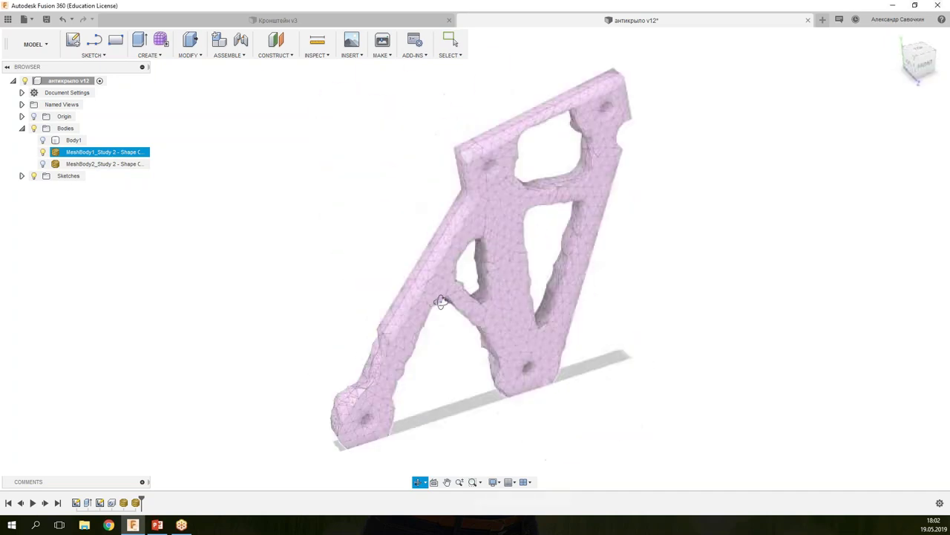
left_click(42, 140)
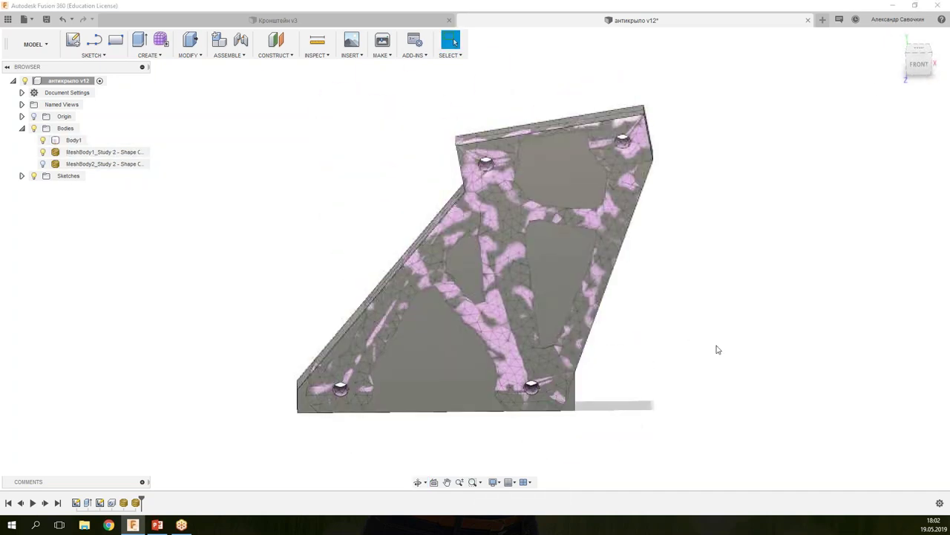
View the plate from FRONT and select Body1's front face.
left_click(919, 63)
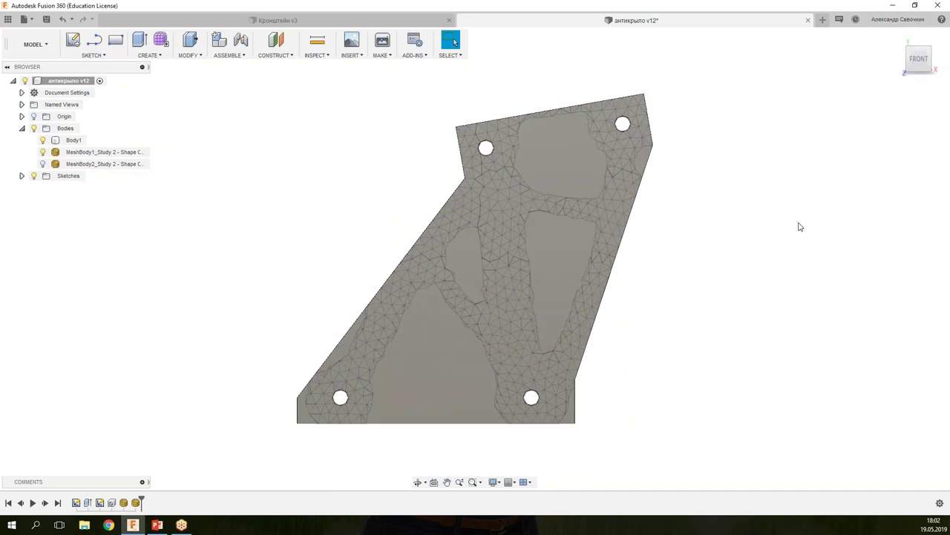
left_click(567, 175)
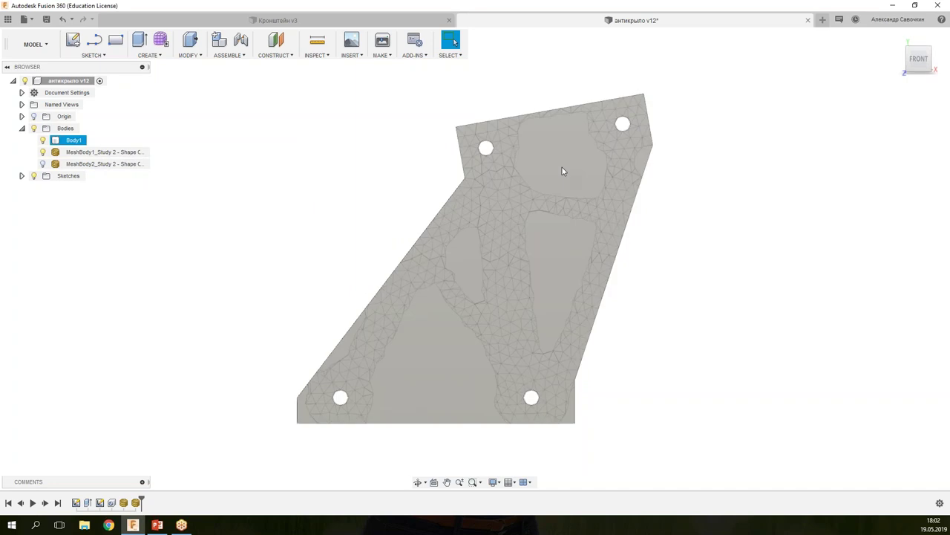
right_click(571, 136)
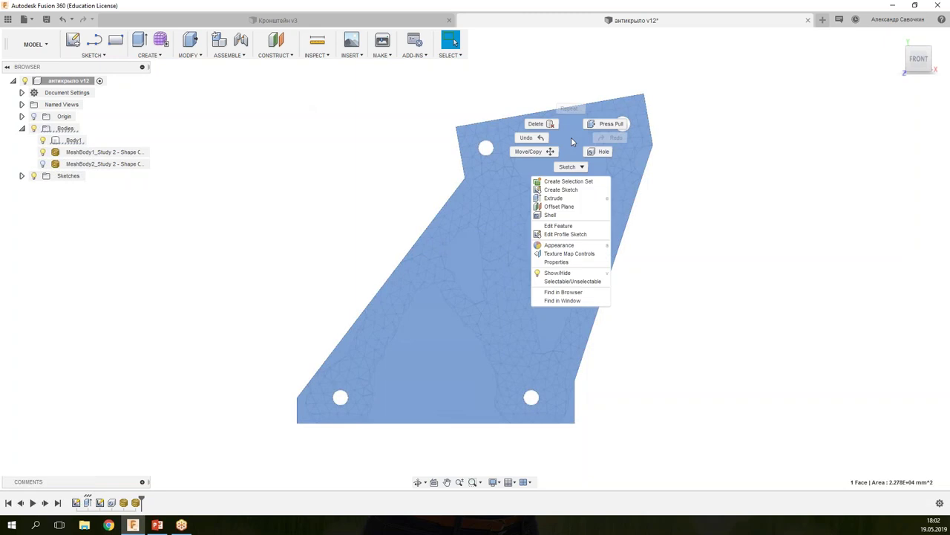
Start a sketch on the plate's front face with the Line tool.
left_click(560, 189)
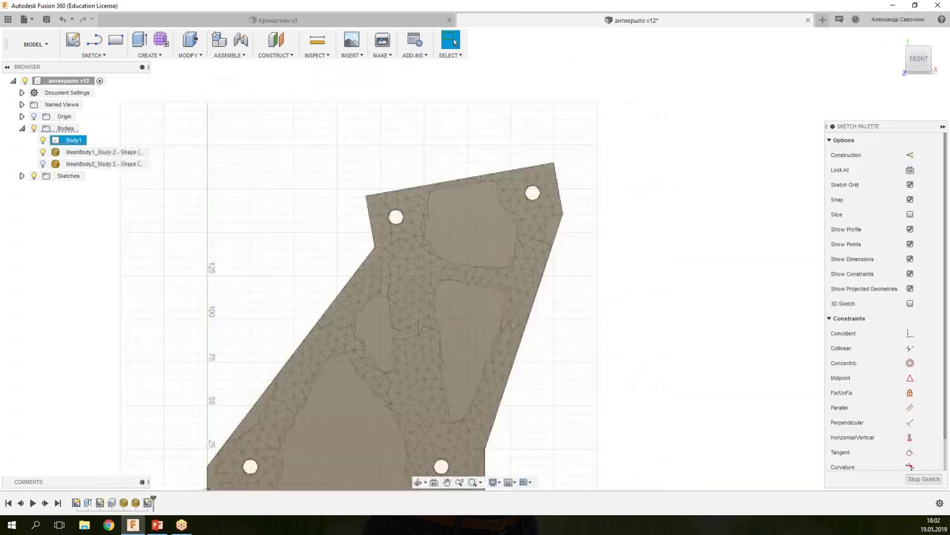
right_click(345, 136)
mouse_move(327, 242)
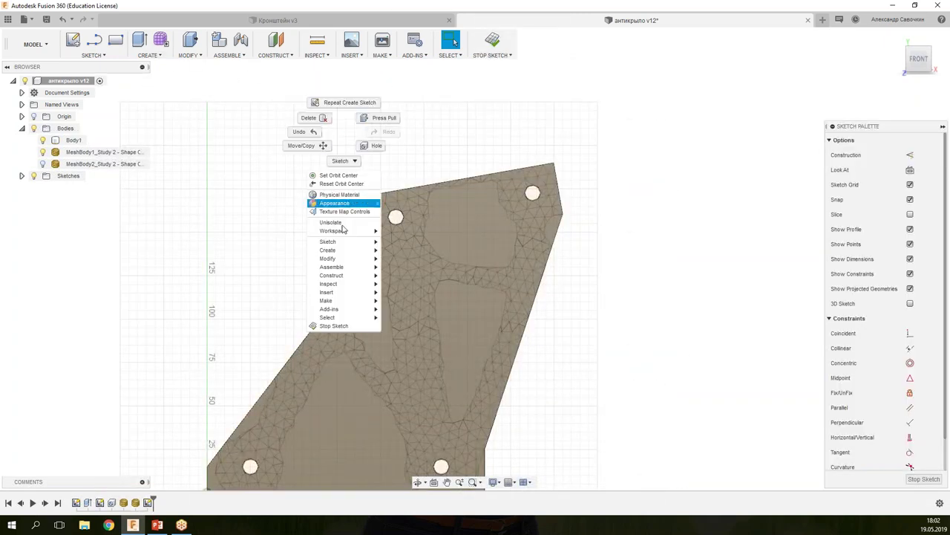
left_click(446, 254)
scroll(429, 259, "down", 1)
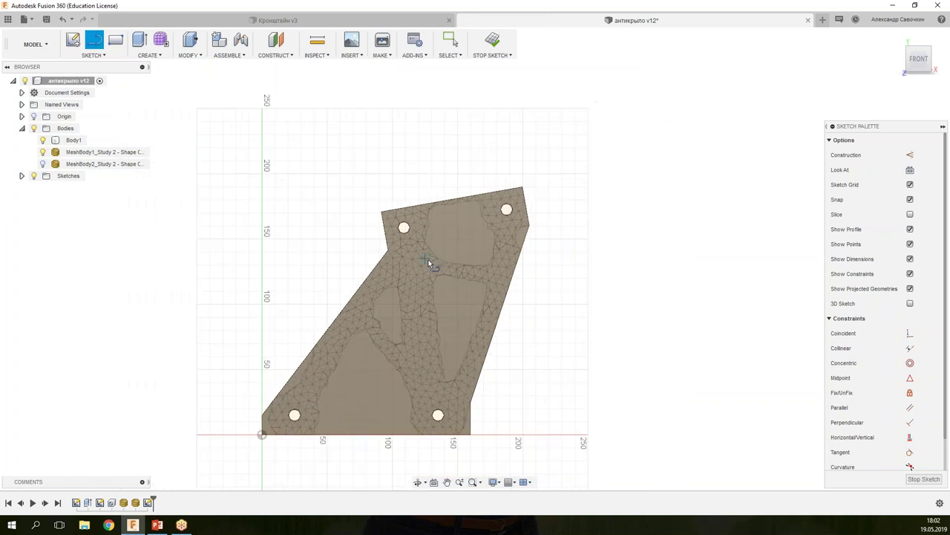
scroll(337, 398, "up", 1)
scroll(312, 456, "up", 1)
Trace the lower trapezoid cutout with lines, closing it along the bottom edge.
left_click(308, 454)
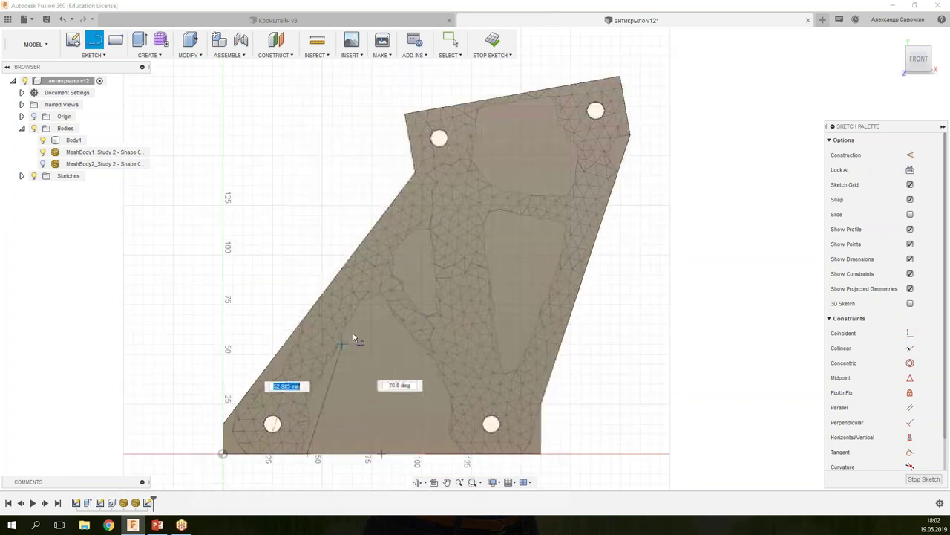
scroll(363, 312, "up", 2)
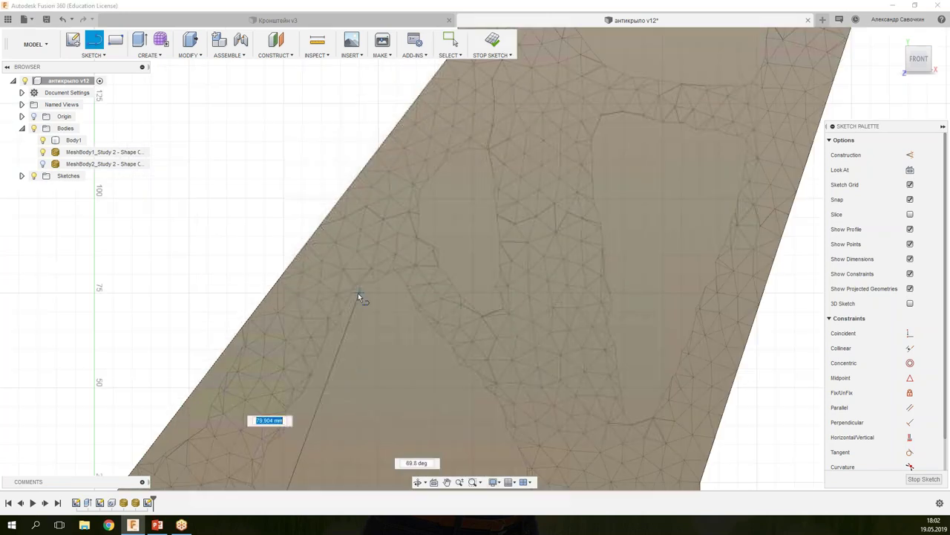
left_click(358, 292)
left_click(400, 293)
scroll(449, 367, "down", 1)
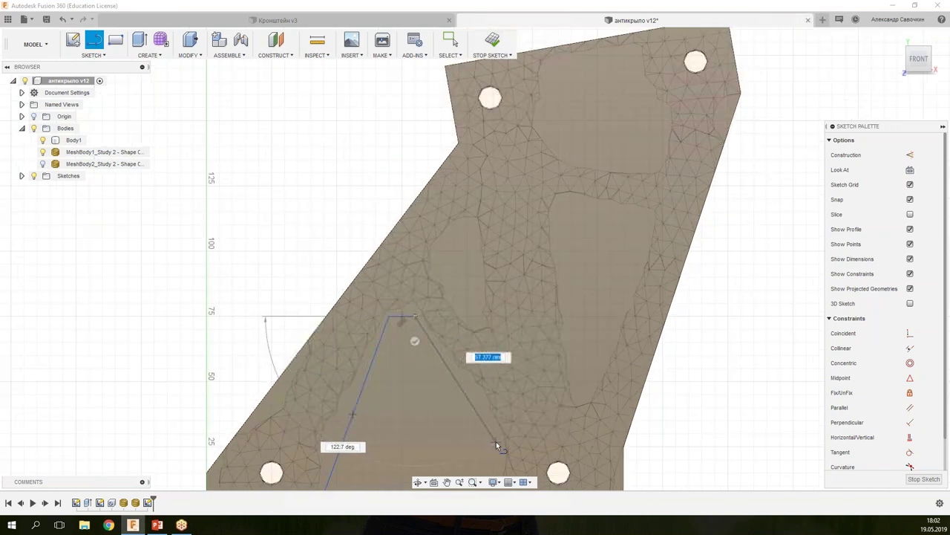
scroll(497, 444, "down", 4)
scroll(499, 440, "down", 1)
scroll(500, 437, "up", 4)
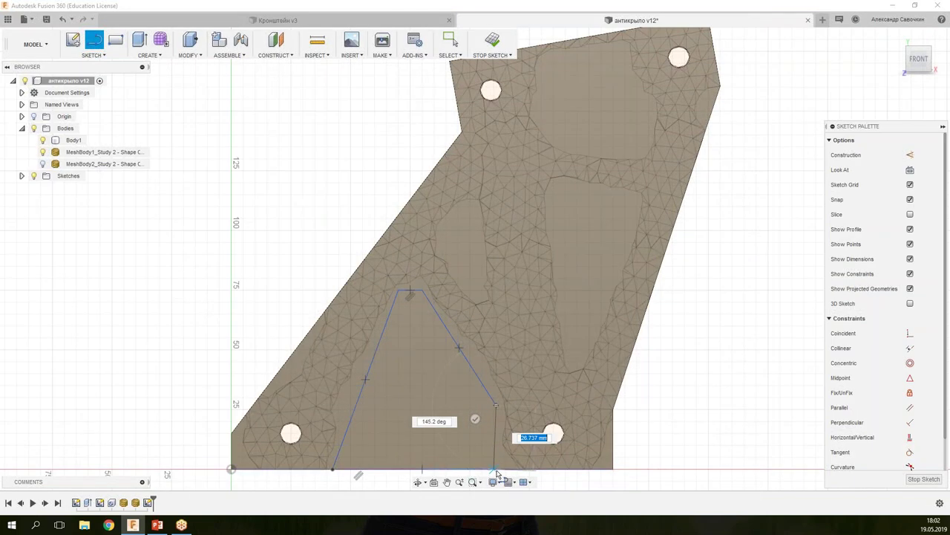
double_click(500, 469)
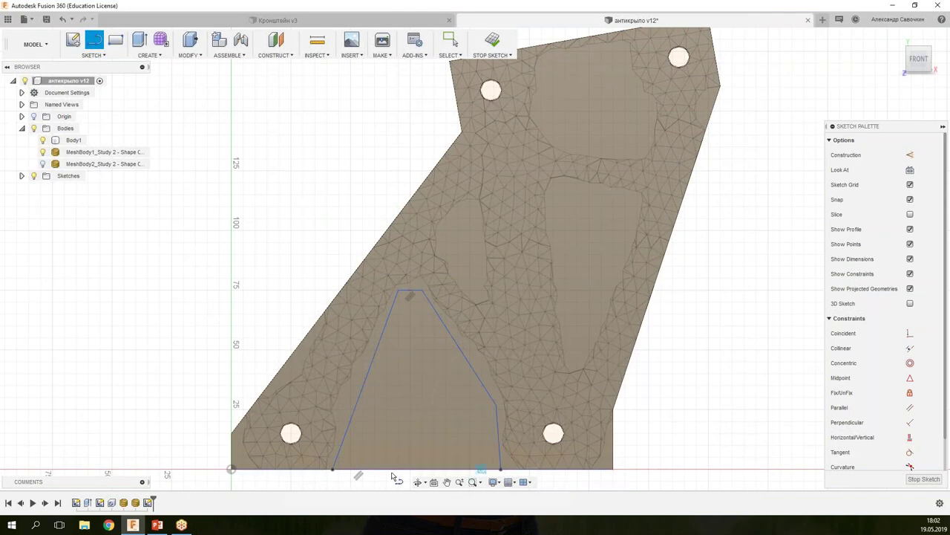
left_click(333, 469)
double_click(500, 469)
key("Escape")
Make the trapezoid's right side vertical and widen its top edge to the right.
left_click(497, 422)
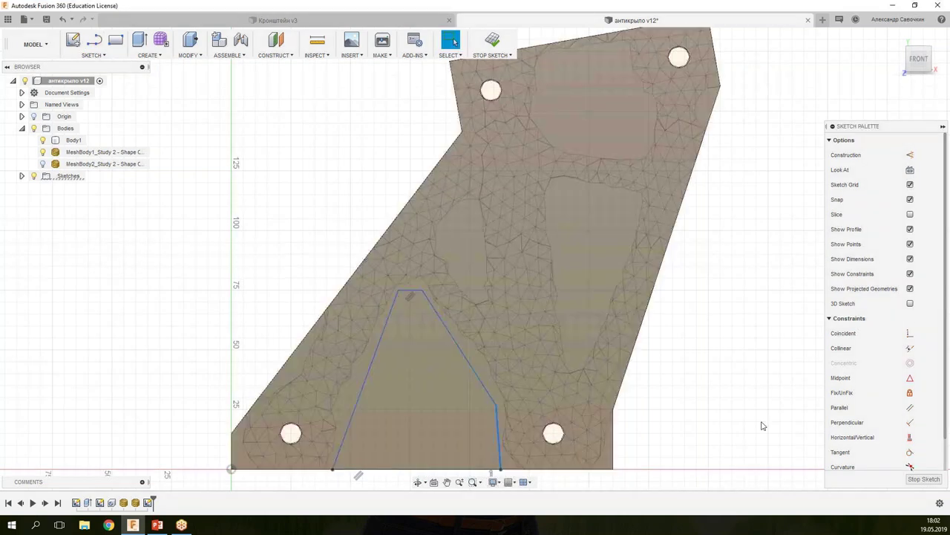
left_click(909, 438)
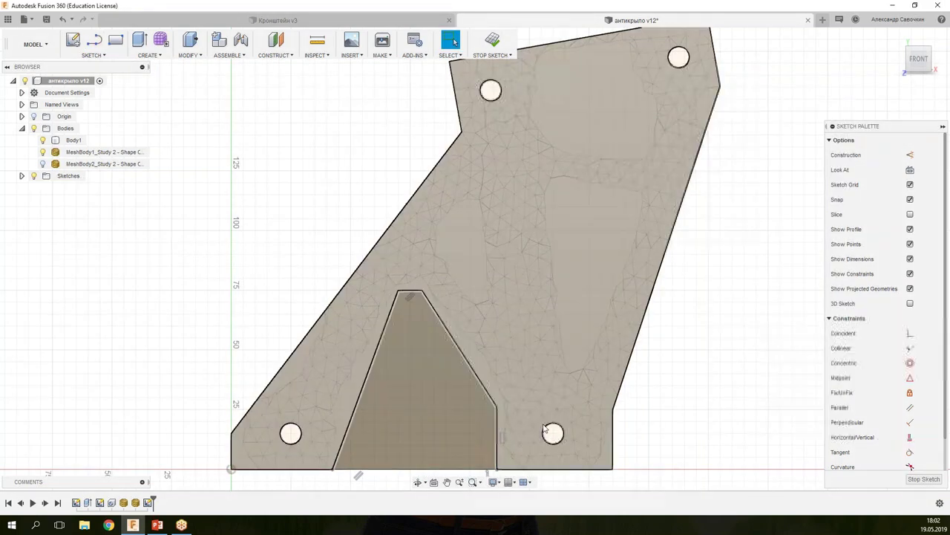
left_click(499, 406)
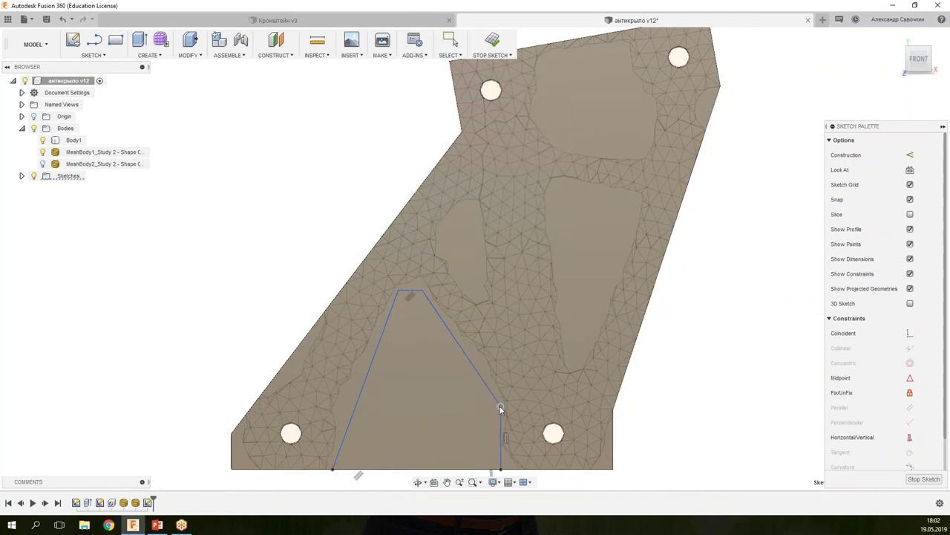
left_click_drag(421, 290, 425, 292)
key("Escape")
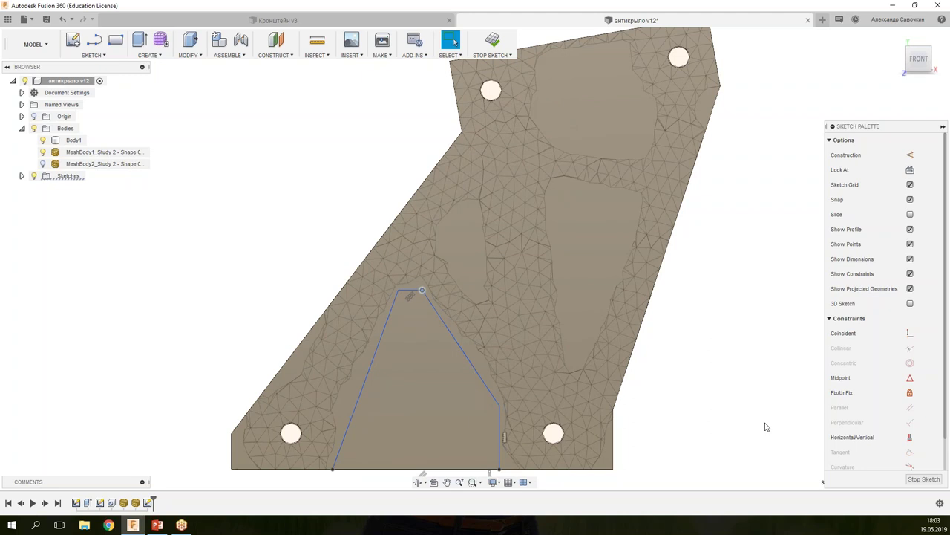
left_click(740, 384)
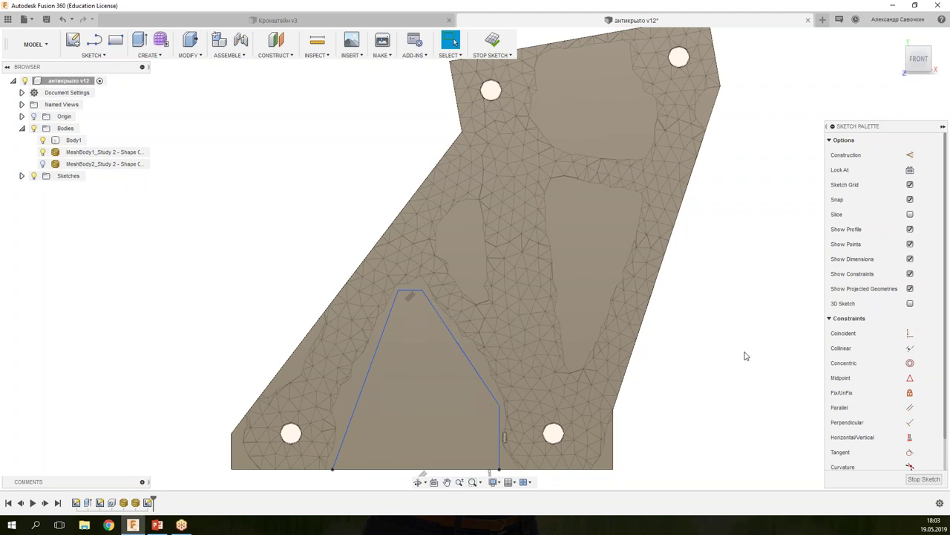
scroll(711, 318, "down", 3)
scroll(803, 269, "up", 1)
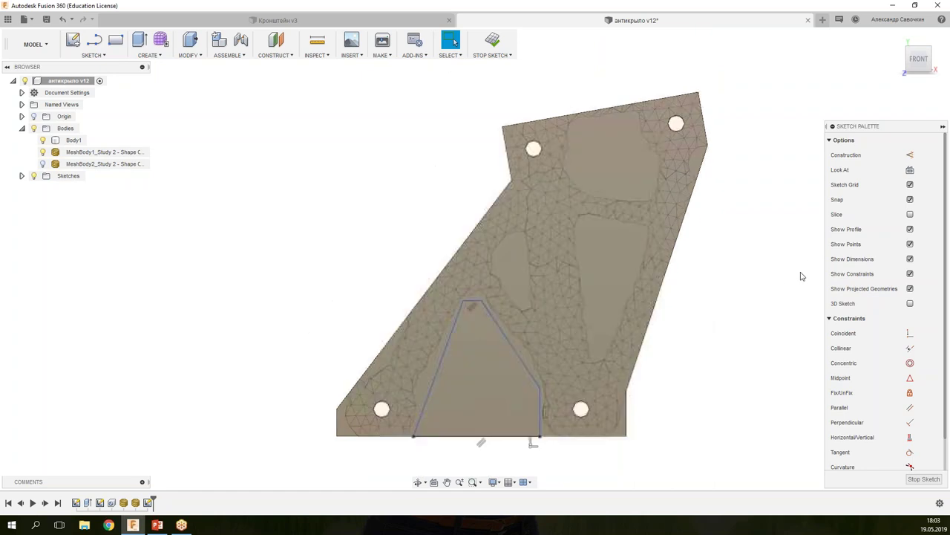
Draw a closed small triangle over the narrow void above the trapezoid.
right_click(726, 227)
mouse_move(709, 332)
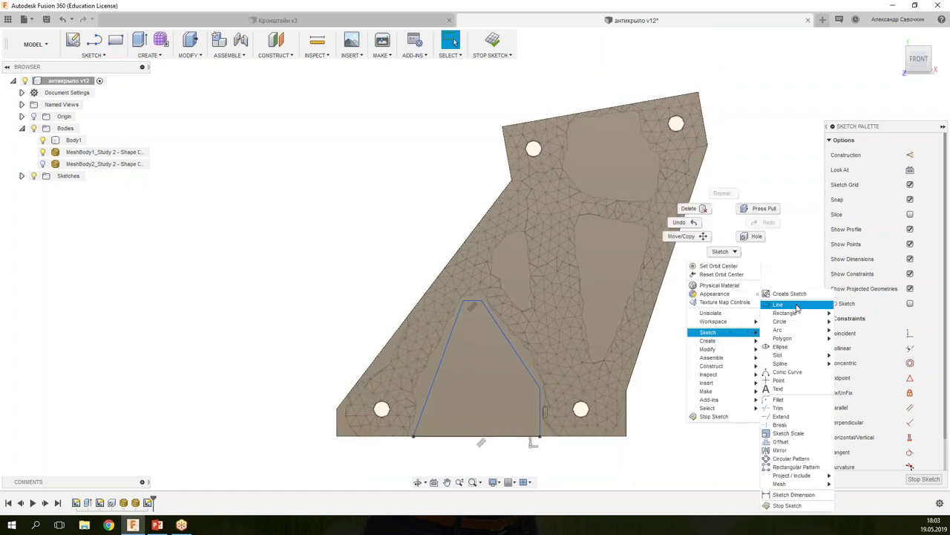
left_click(797, 305)
scroll(517, 293, "up", 3)
scroll(515, 297, "up", 1)
left_click(523, 315)
left_click(476, 251)
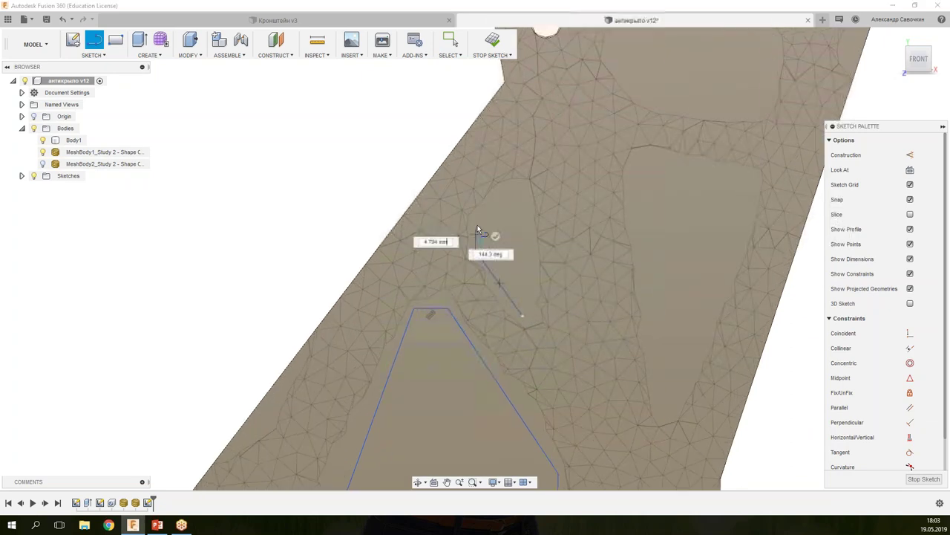
left_click(476, 211)
left_click(513, 185)
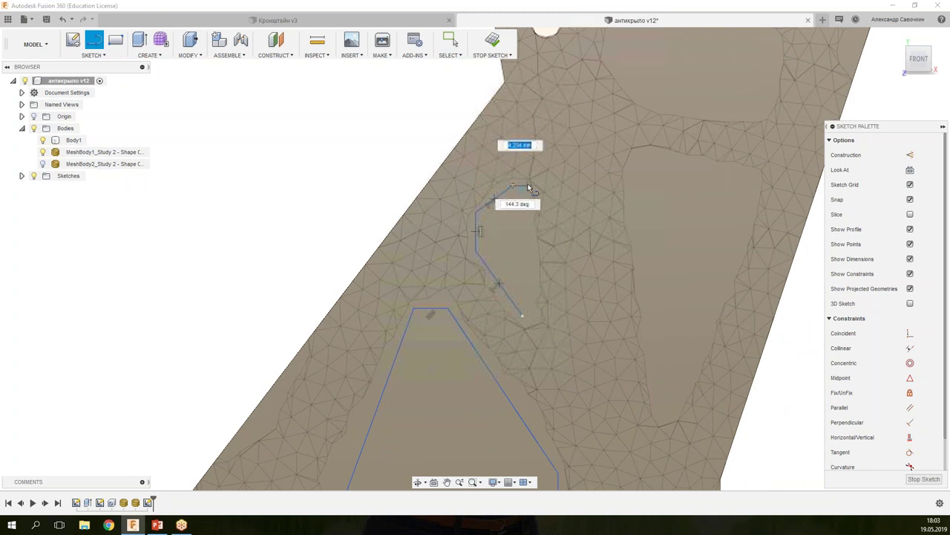
left_click(522, 315)
key("Escape")
Drag the small triangle's top and left corners to match the void edges.
left_click_drag(512, 186, 527, 186)
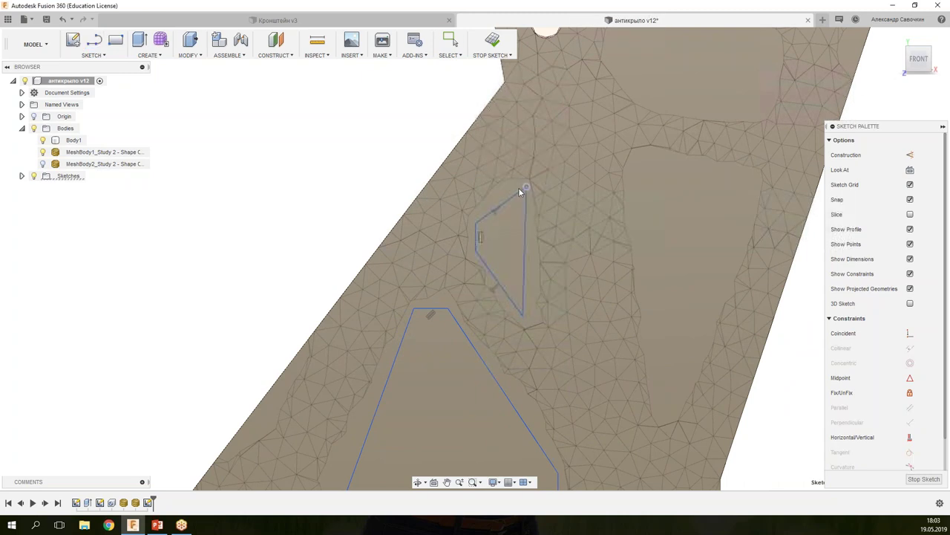
left_click_drag(475, 222, 473, 218)
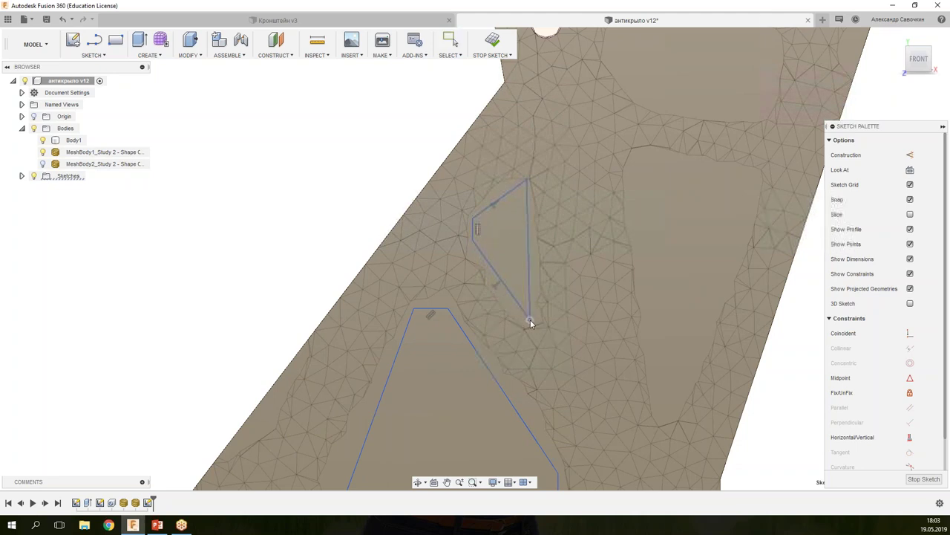
scroll(679, 307, "down", 5)
scroll(734, 333, "up", 1)
right_click(756, 320)
mouse_move(739, 187)
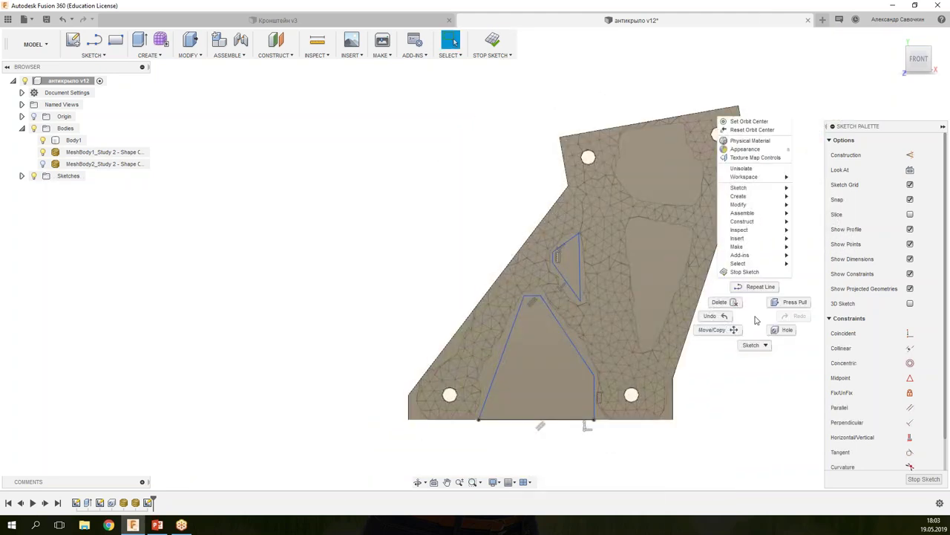
Draw a closed large triangle over the tall right-hand void and nudge its bottom corner.
left_click(809, 70)
scroll(682, 293, "up", 1)
scroll(641, 345, "up", 1)
scroll(638, 351, "up", 2)
left_click(637, 355)
left_click(613, 90)
left_click(739, 112)
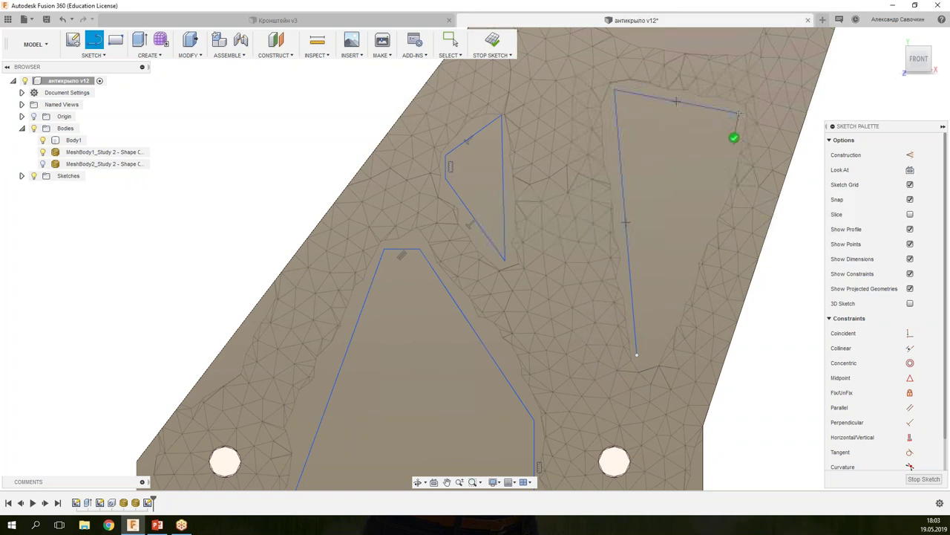
left_click(636, 355)
key("Escape")
left_click_drag(638, 356, 644, 361)
scroll(643, 312, "down", 3)
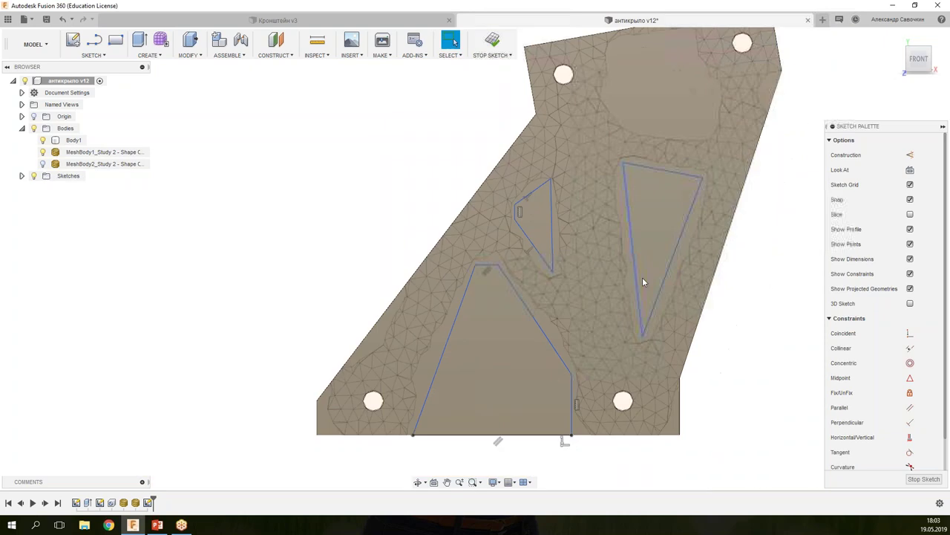
scroll(738, 92, "down", 2)
scroll(759, 233, "up", 2)
Draw a closed six-corner hexagon over the top void.
right_click(758, 232)
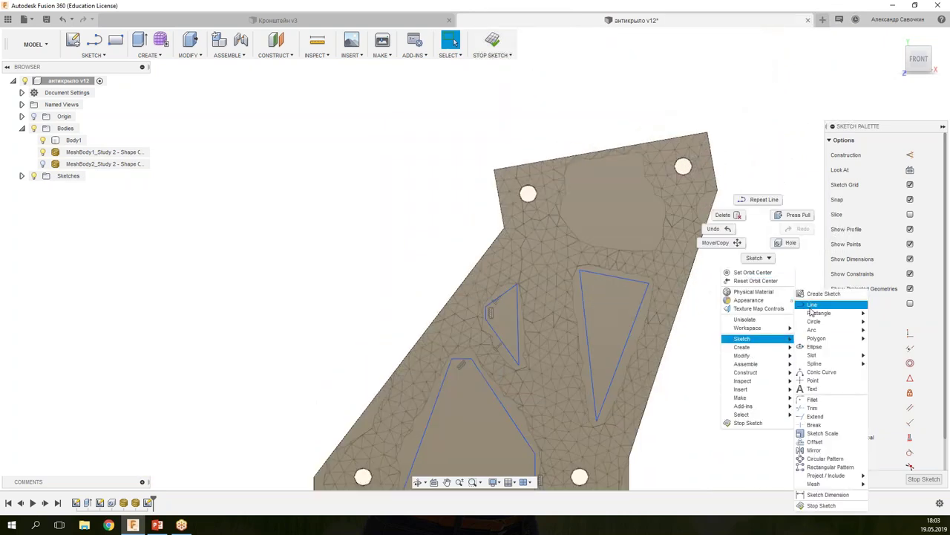
mouse_move(743, 338)
left_click(813, 301)
left_click(649, 240)
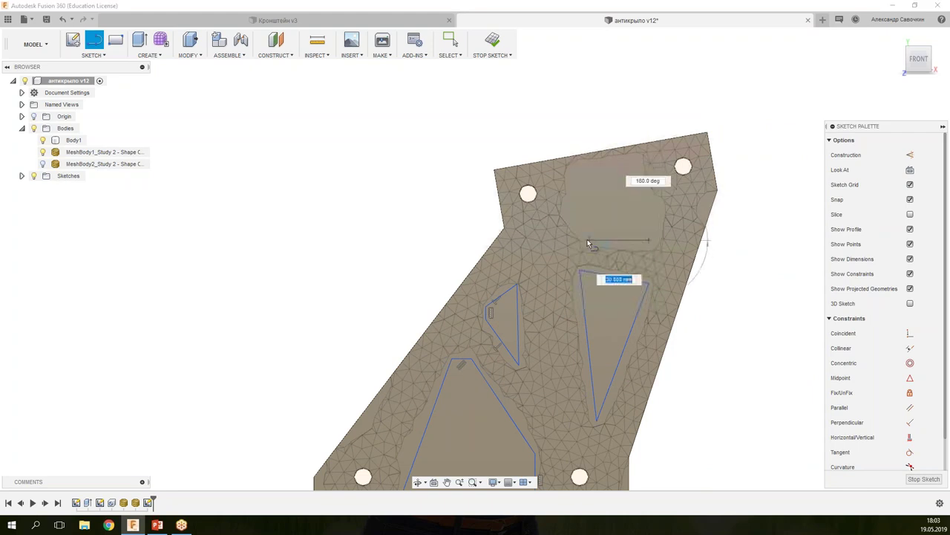
left_click(566, 209)
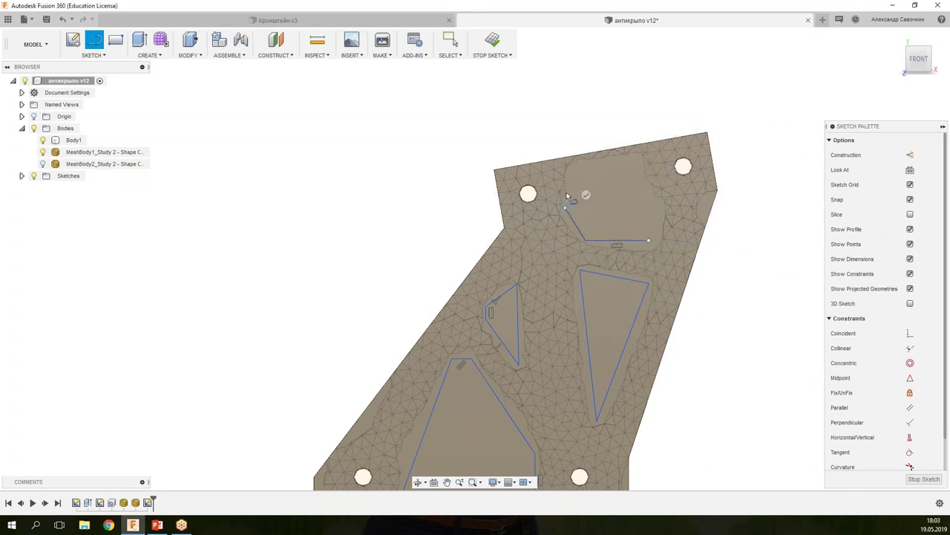
left_click(573, 169)
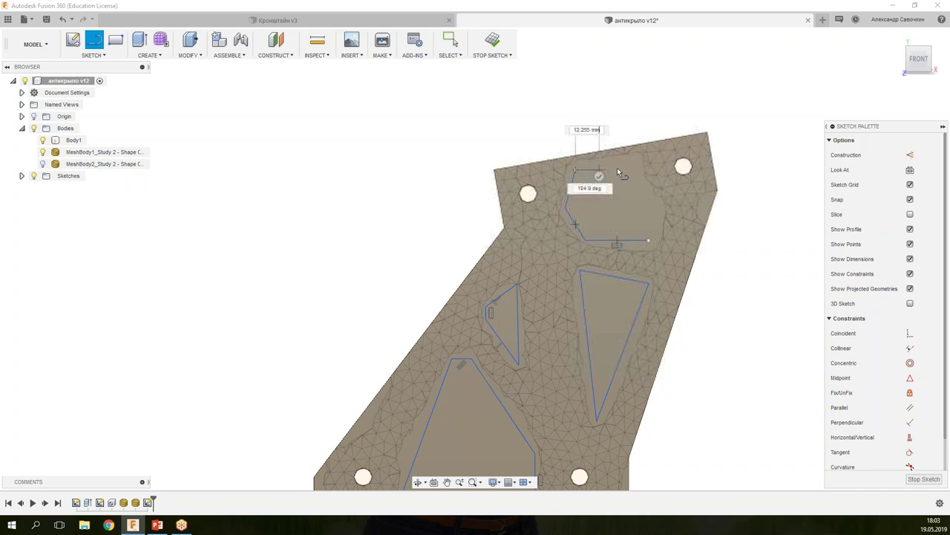
left_click(634, 168)
left_click(658, 208)
left_click(649, 240)
scroll(667, 259, "down", 3)
key("Escape")
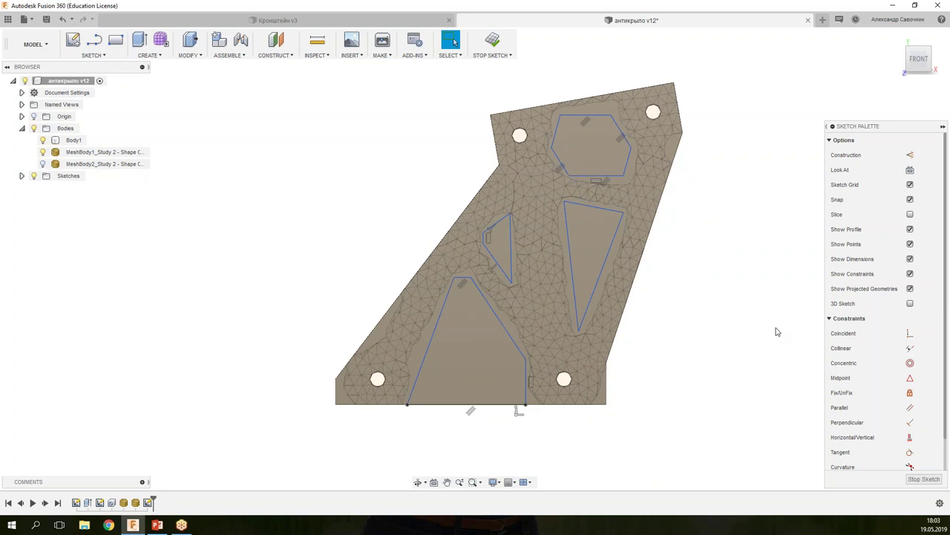
left_click(138, 41)
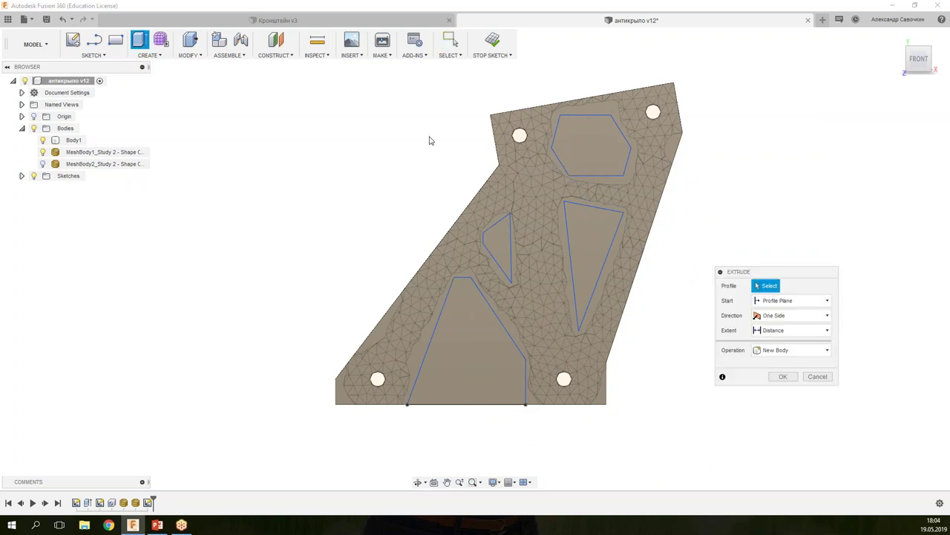
Cut the hexagon, both triangles and the trapezoid through the plate with extent All.
left_click(580, 154)
left_click(583, 242)
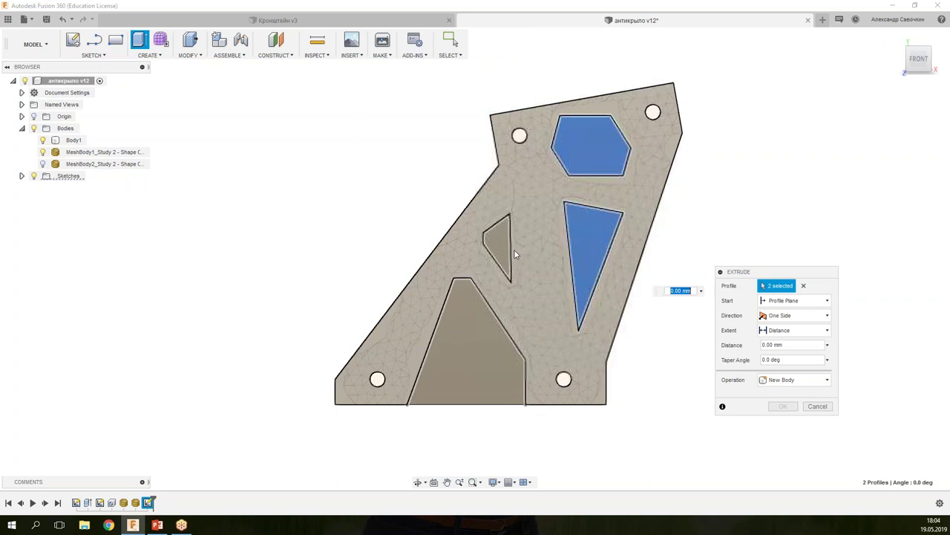
left_click(496, 248)
left_click(471, 361)
middle_click_drag(506, 348, 543, 404, "shift")
left_click_drag(506, 348, 458, 334)
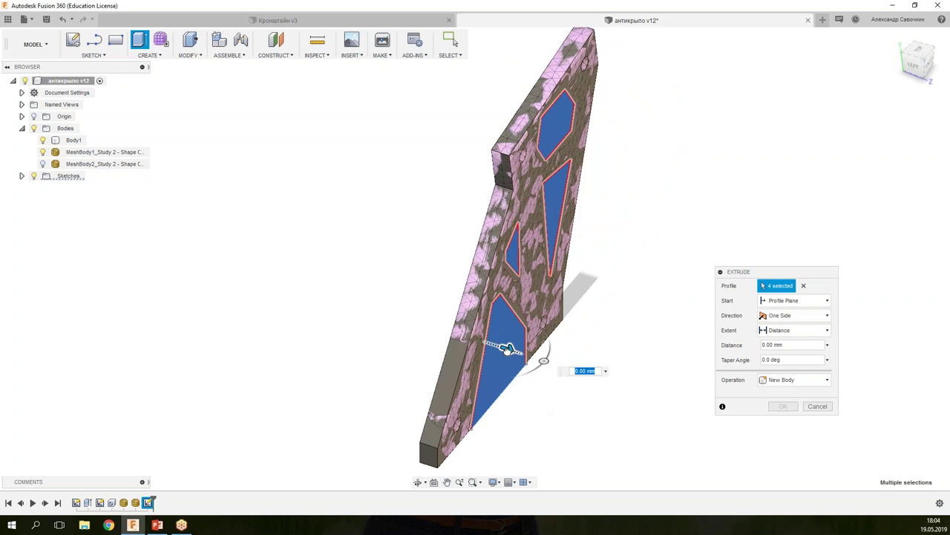
left_click(815, 330)
left_click(792, 371)
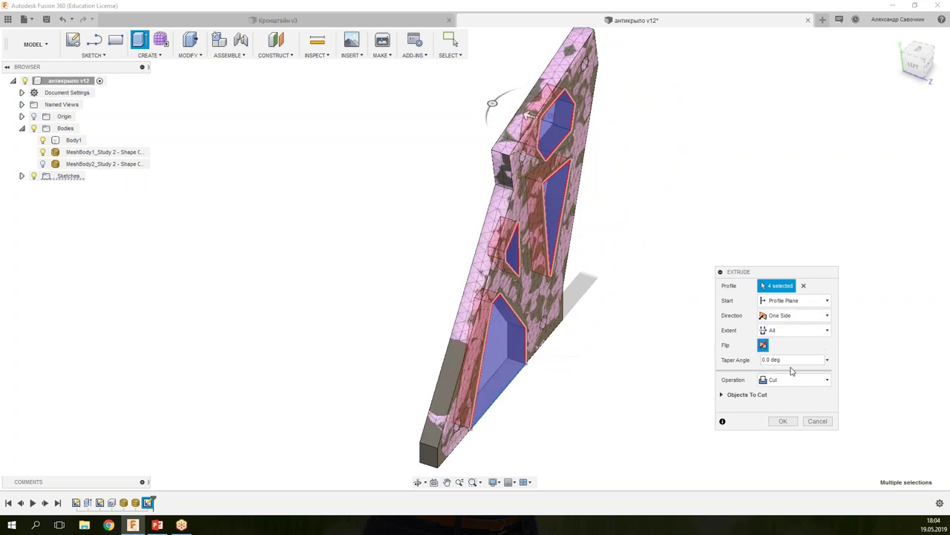
left_click(787, 423)
middle_click_drag(569, 292, 143, 248, "shift")
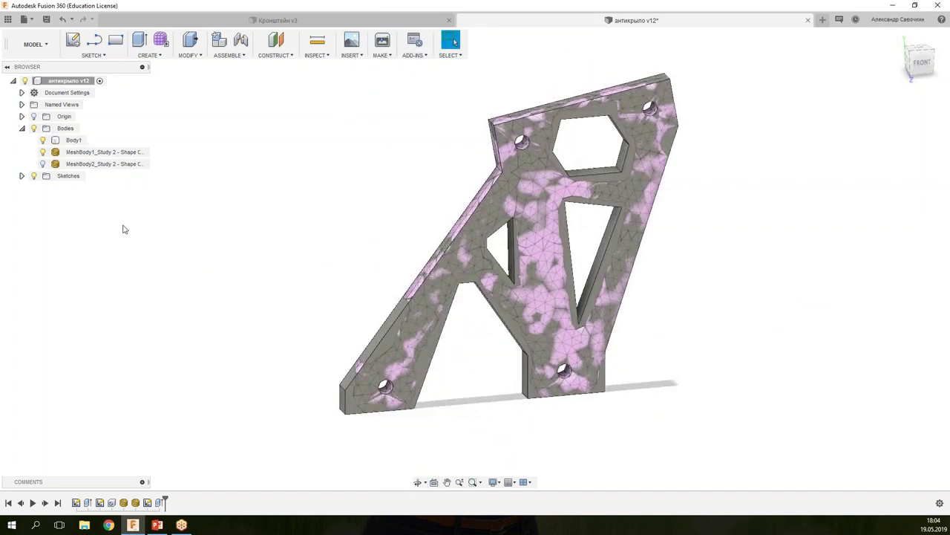
Hide both mesh bodies and orbit around the solid Body1 to inspect its cutouts.
left_click(43, 163)
left_click(42, 151)
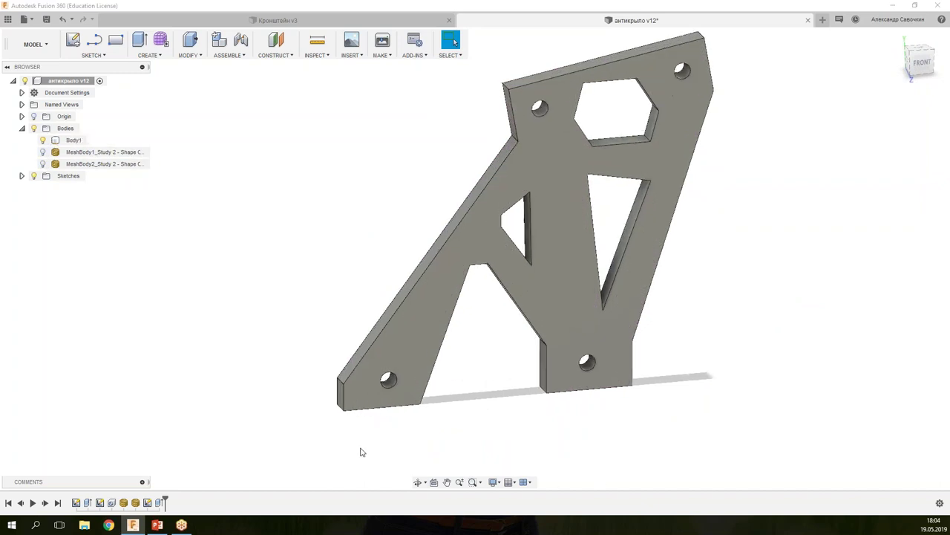
left_click(564, 314)
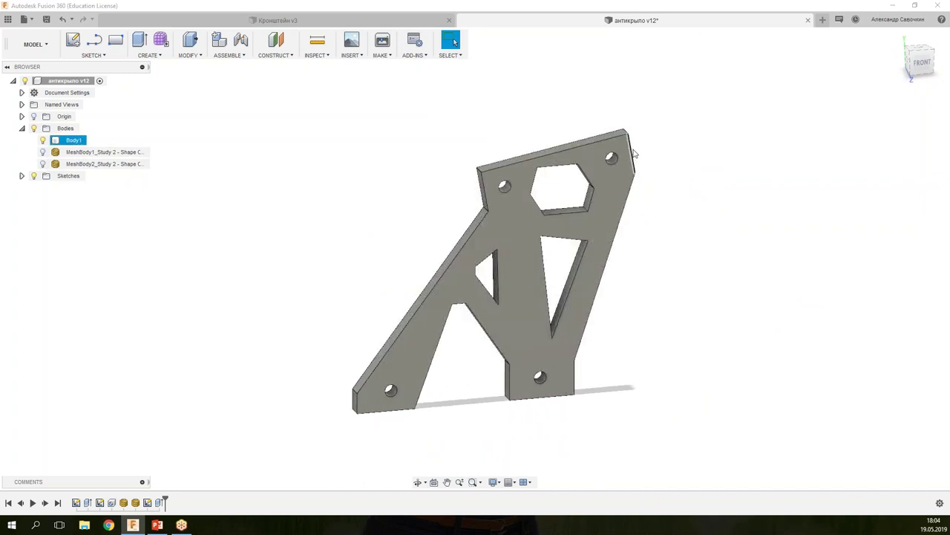
middle_click_drag(633, 153, 594, 305, "shift")
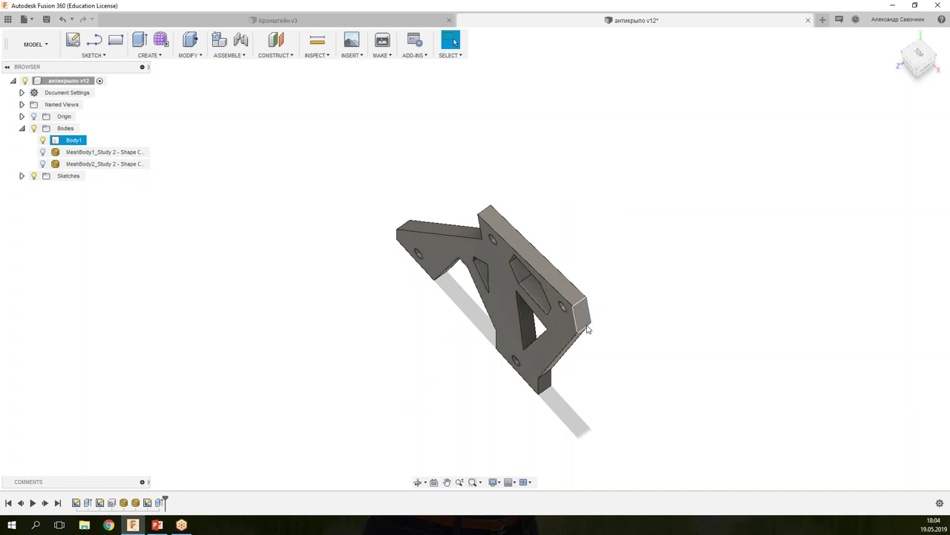
key("Escape")
middle_click_drag(565, 377, 632, 349, "shift")
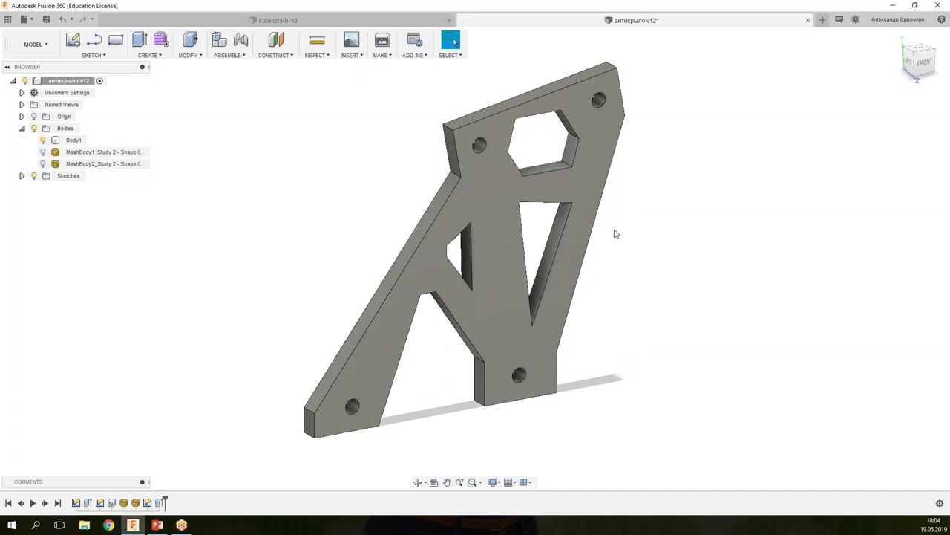
left_click(567, 134)
left_click(186, 65)
left_click(42, 152)
scroll(350, 159, "up", 2)
left_click(503, 132)
left_click(486, 132)
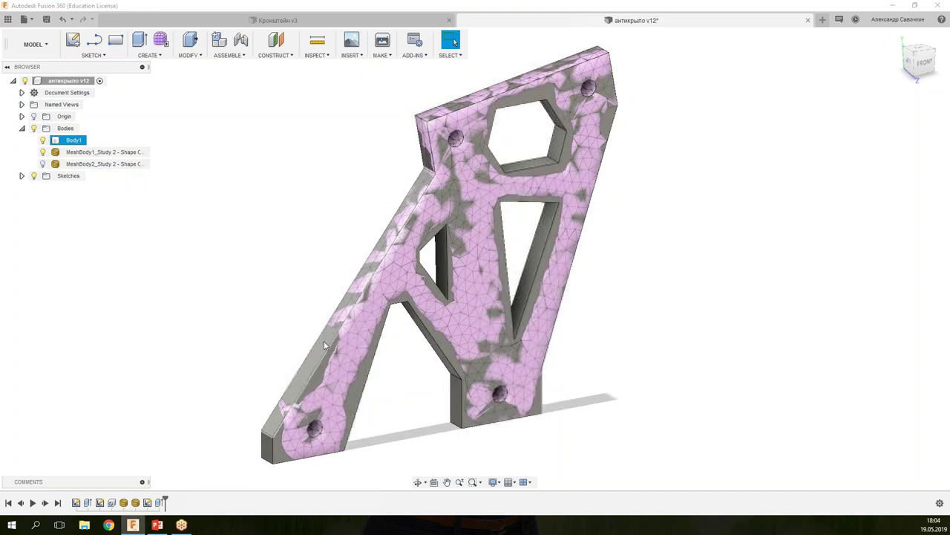
left_click(580, 402)
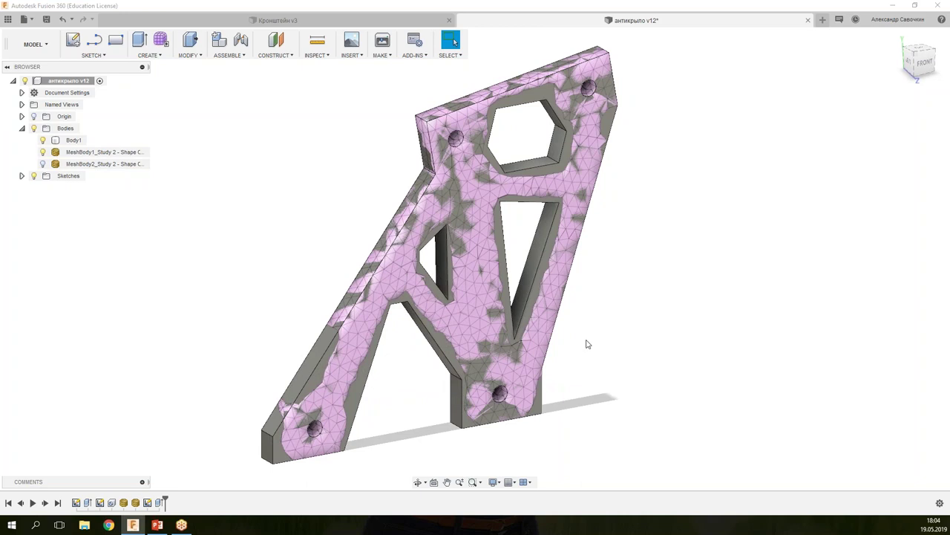
left_click(553, 321)
left_click(475, 415)
left_click(587, 255)
left_click(522, 393)
left_click(487, 441)
left_click(520, 246)
left_click(522, 400)
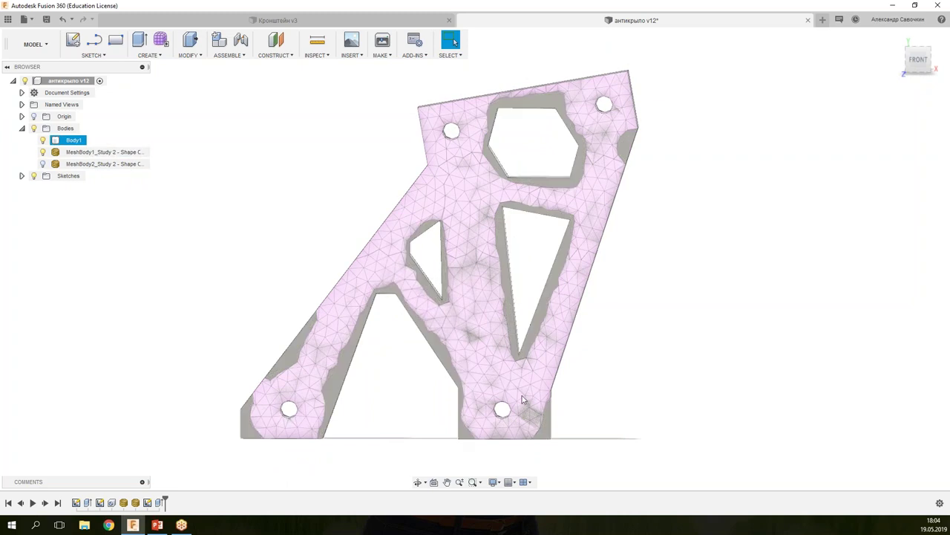
key("F6")
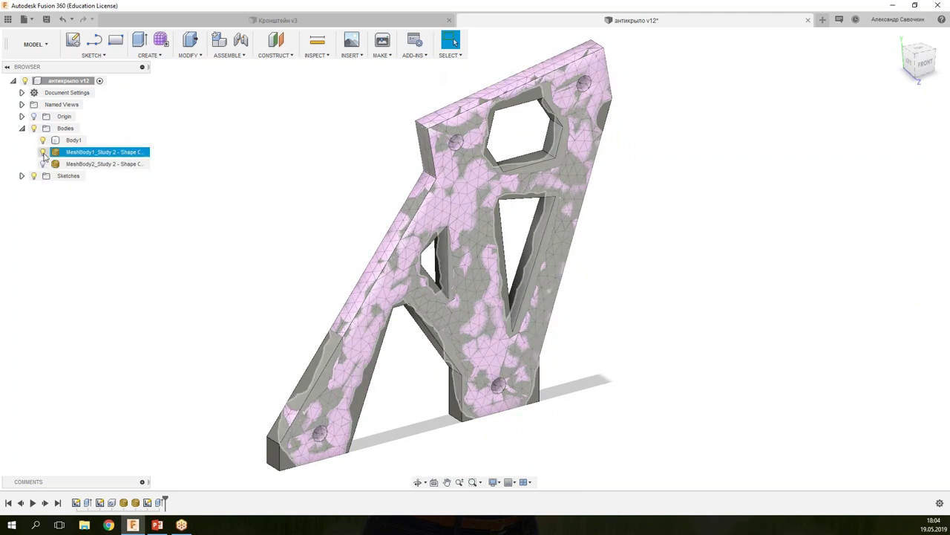
middle_click_drag(602, 272, 292, 269, "shift")
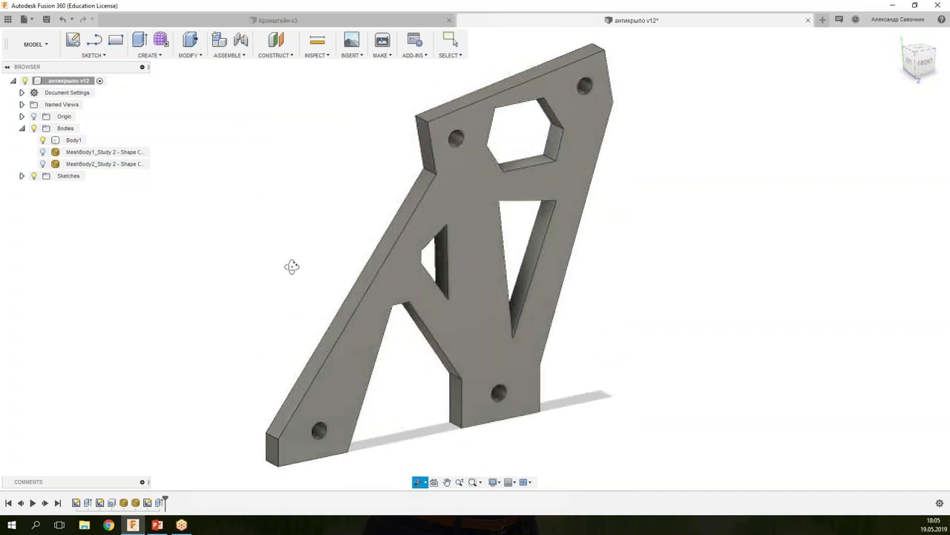